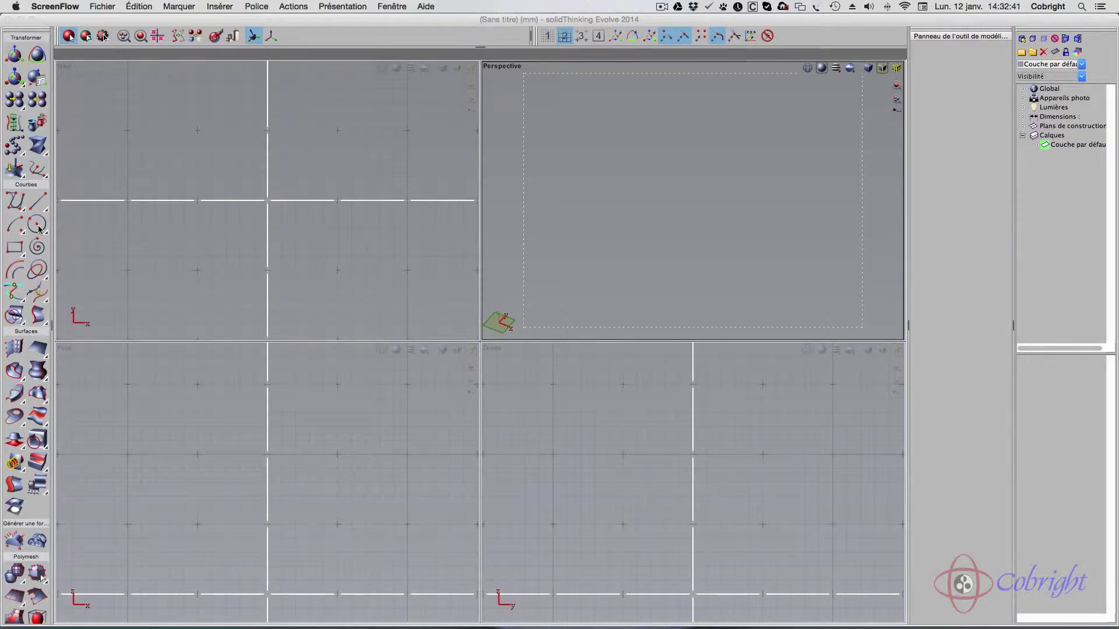
Draw a circle centred on the origin in the Face view, with a radius of about 9 mm
{"action": "left_click", "coordinate": [237, 358]}
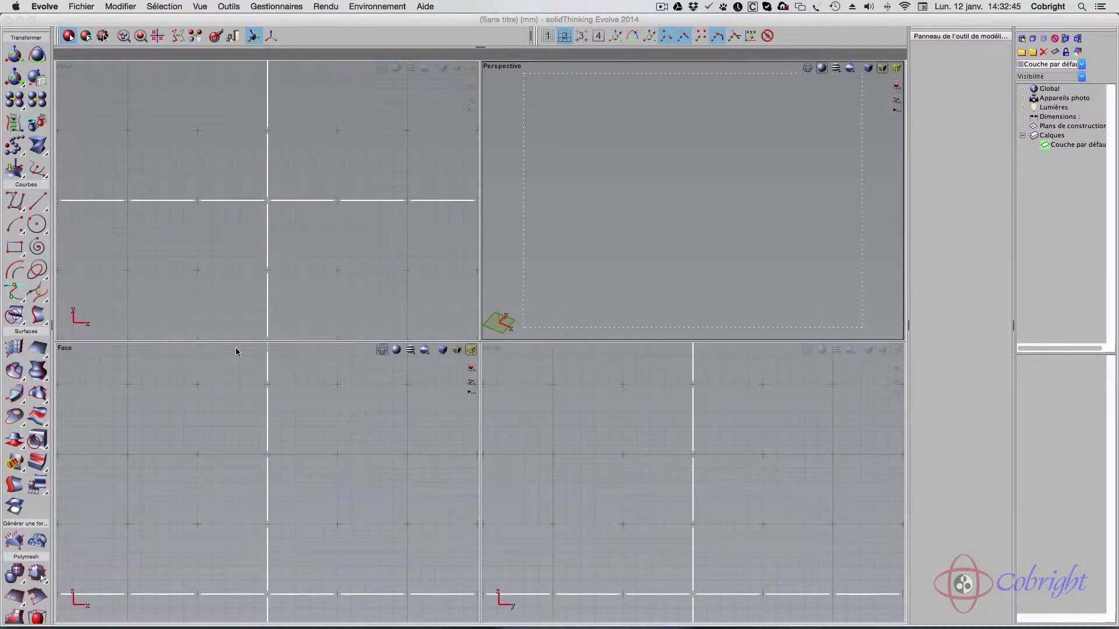
{"action": "left_click", "coordinate": [235, 347]}
{"action": "left_click", "coordinate": [36, 224]}
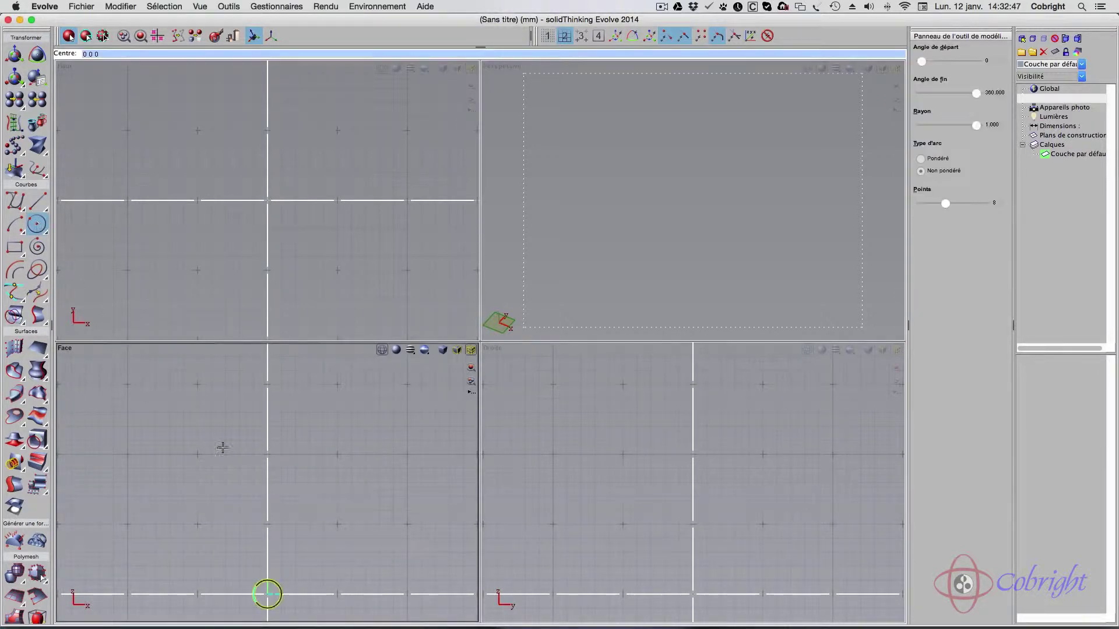
{"action": "left_click", "coordinate": [260, 592]}
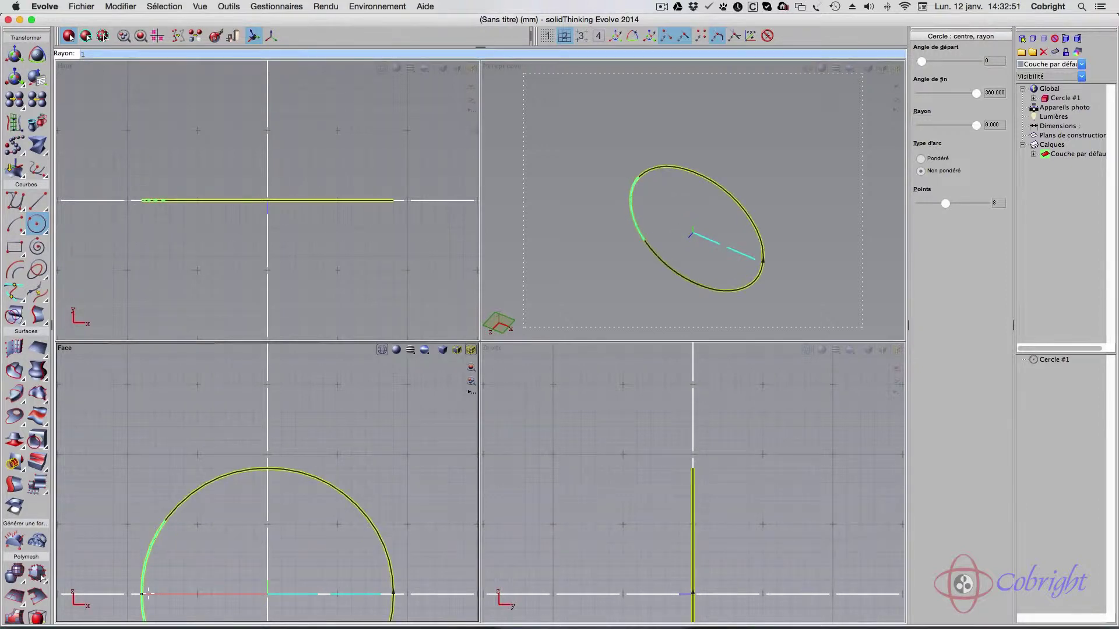
{"action": "left_click", "coordinate": [142, 594]}
{"action": "key", "text": "Escape"}
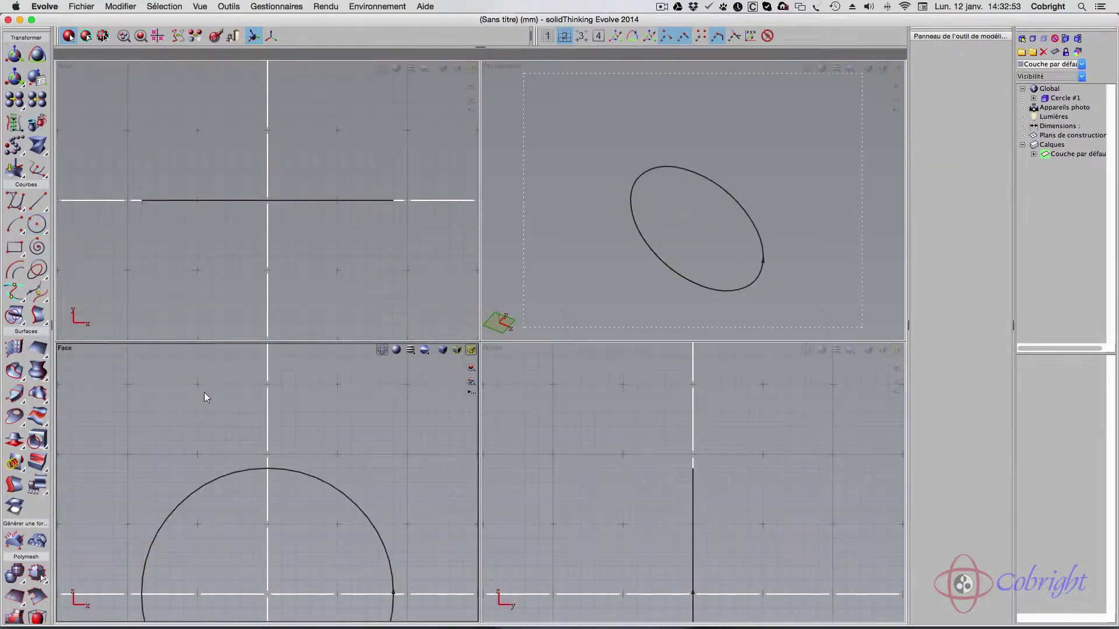
Extrude the circle into an open cylindrical surface about 4.8 mm long
{"action": "scroll", "coordinate": [602, 238], "scroll_direction": "up", "scroll_amount": 1}
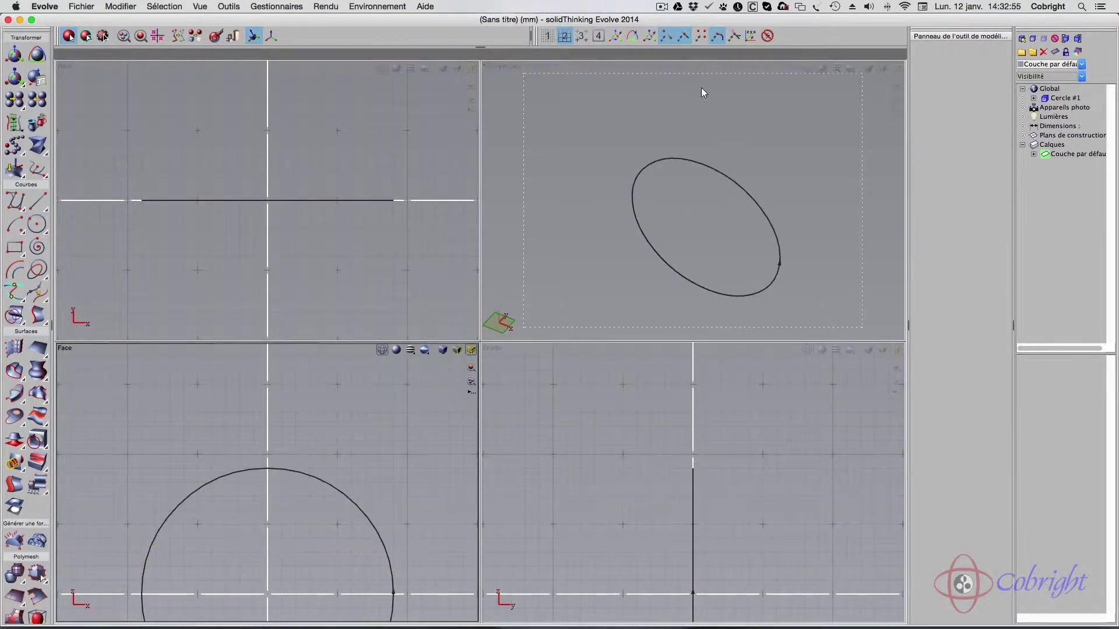
{"action": "middle_click_drag", "start_coordinate": [702, 92], "coordinate": [702, 151]}
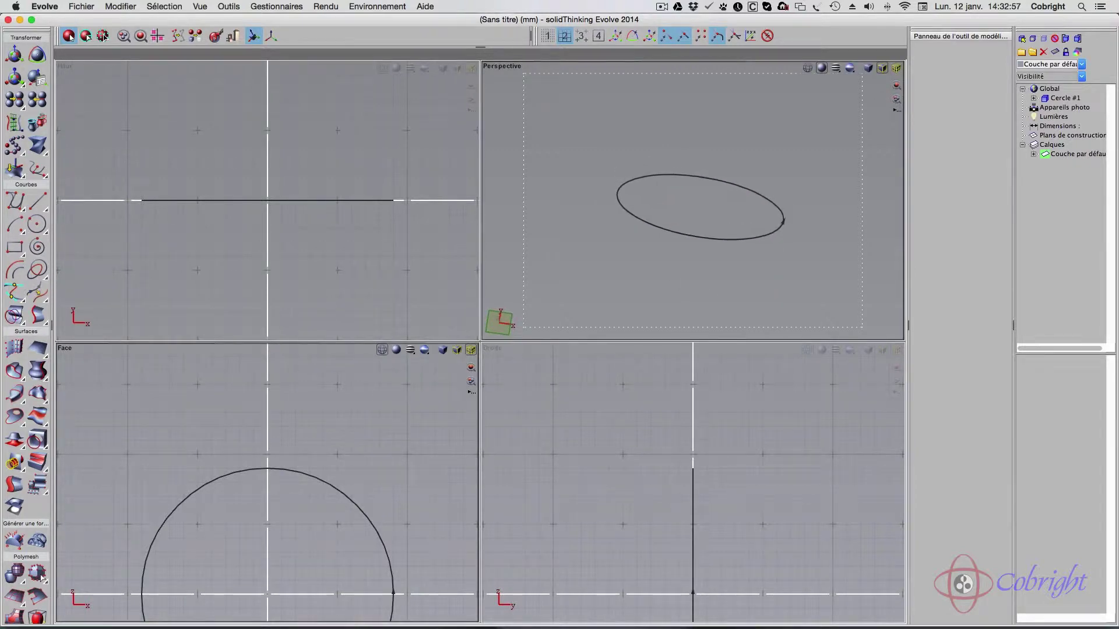
{"action": "left_click", "coordinate": [14, 371]}
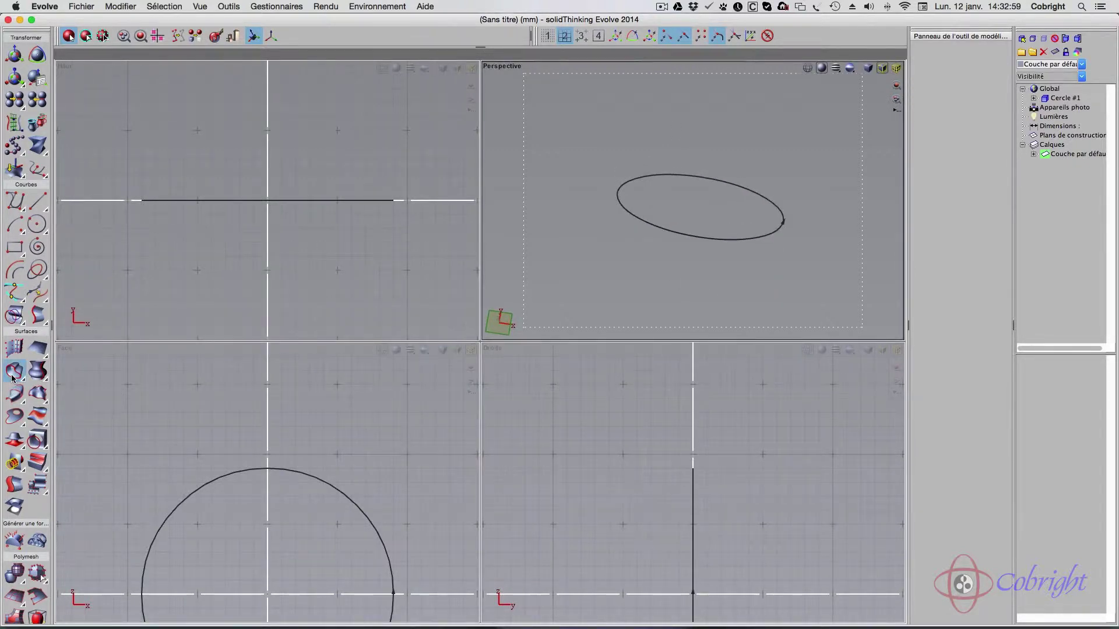
{"action": "left_click", "coordinate": [669, 229]}
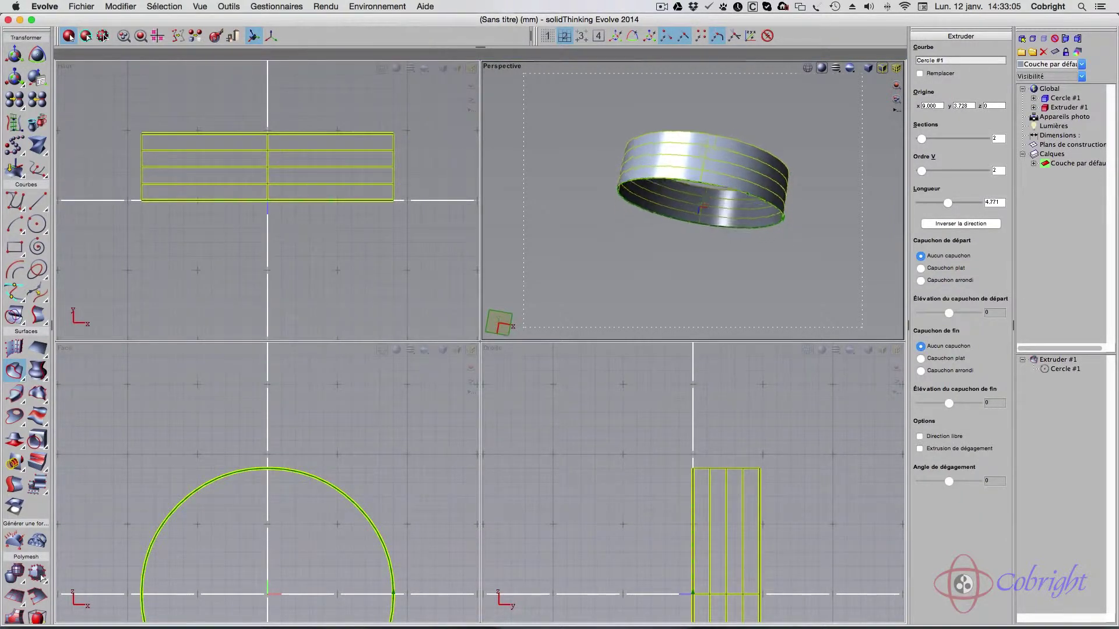
Compare the extrusion with and without flat start and end caps, leaving both set to Capuchon plat
{"action": "left_click", "coordinate": [921, 269]}
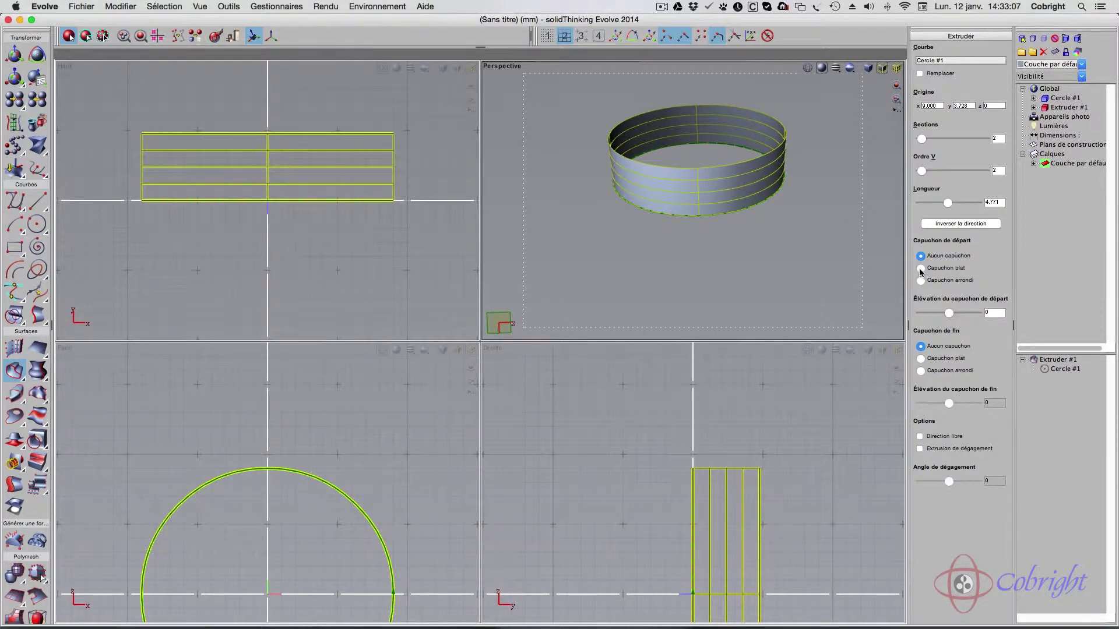
{"action": "left_click", "coordinate": [921, 359]}
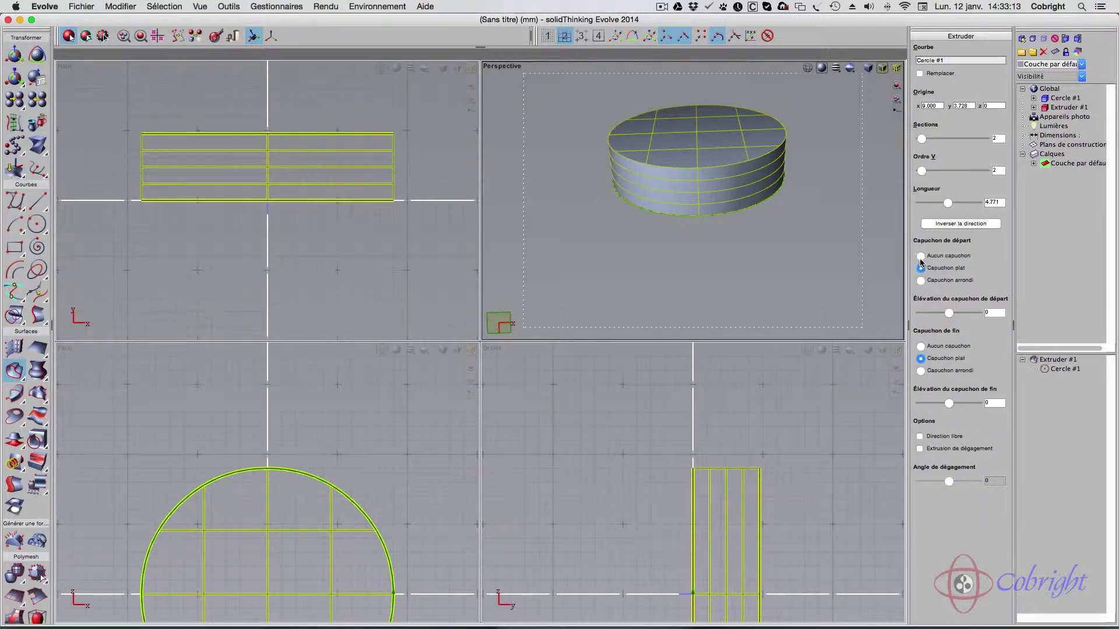
{"action": "left_click", "coordinate": [921, 255]}
{"action": "left_click", "coordinate": [921, 347]}
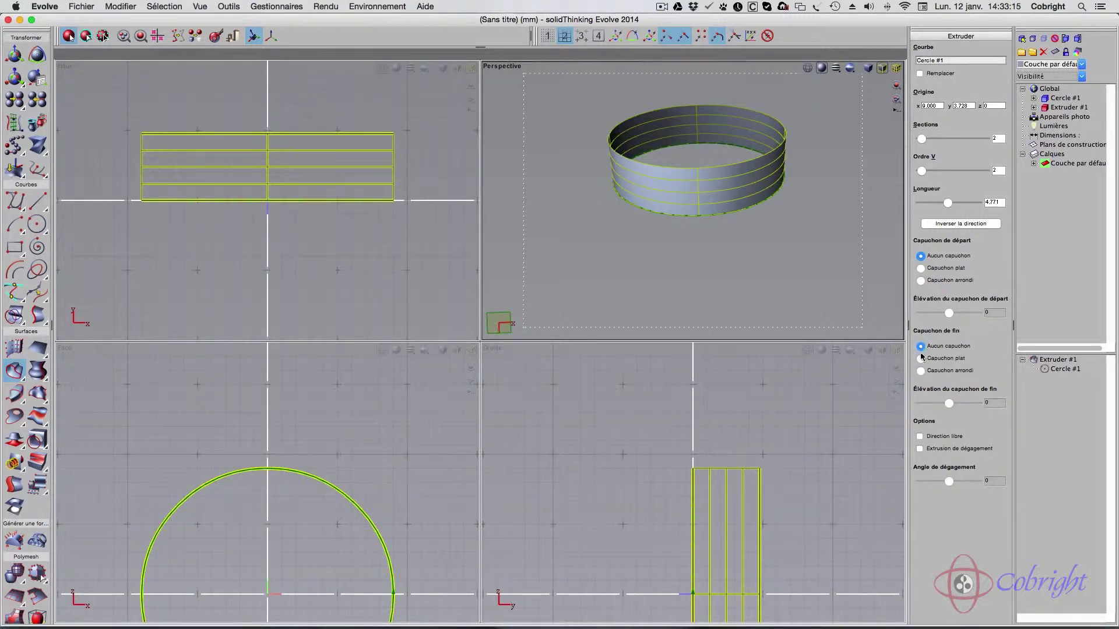
{"action": "left_click", "coordinate": [921, 358]}
{"action": "left_click", "coordinate": [921, 268]}
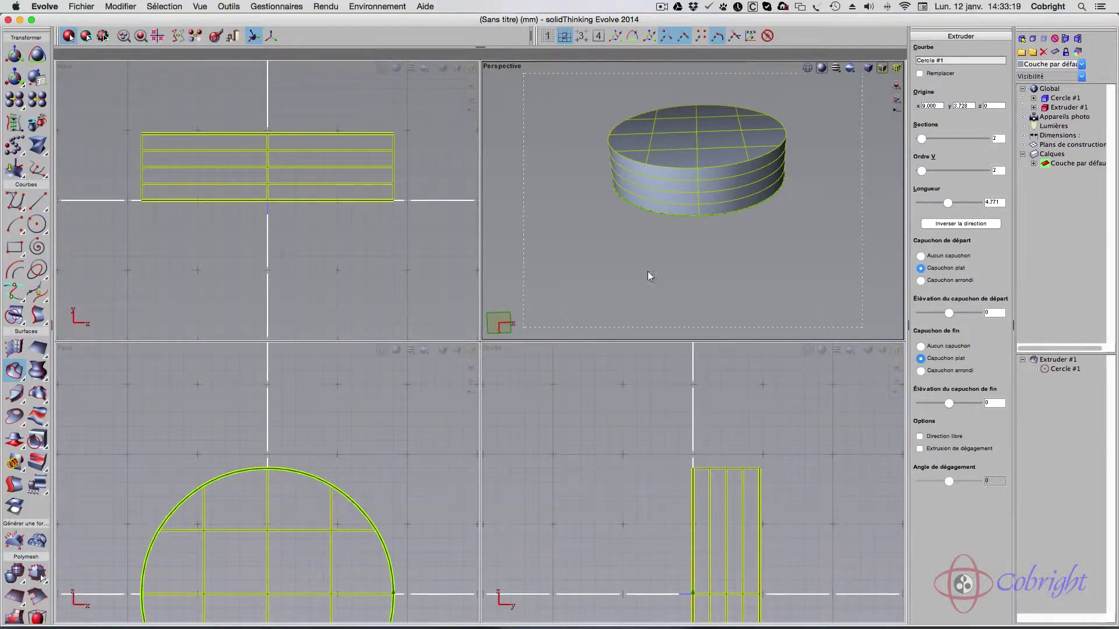
Finish the extrusion as an open cylinder with a length of 10.6 mm and no start or end cap
{"action": "scroll", "coordinate": [695, 83], "scroll_direction": "up", "scroll_amount": 3}
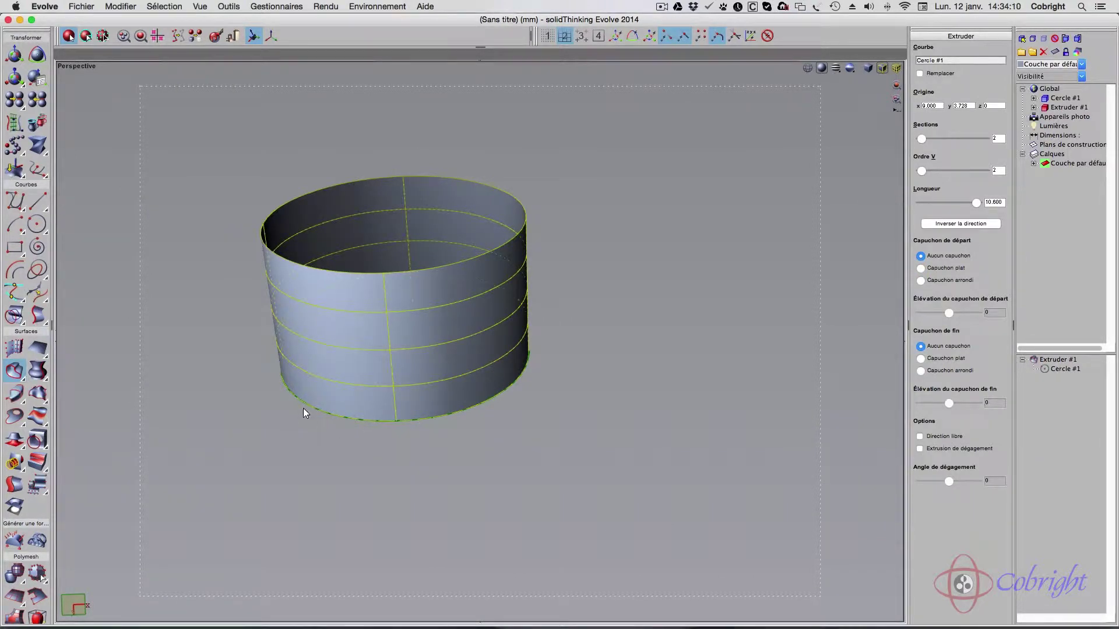
{"action": "scroll", "coordinate": [186, 333], "scroll_direction": "up", "scroll_amount": 3}
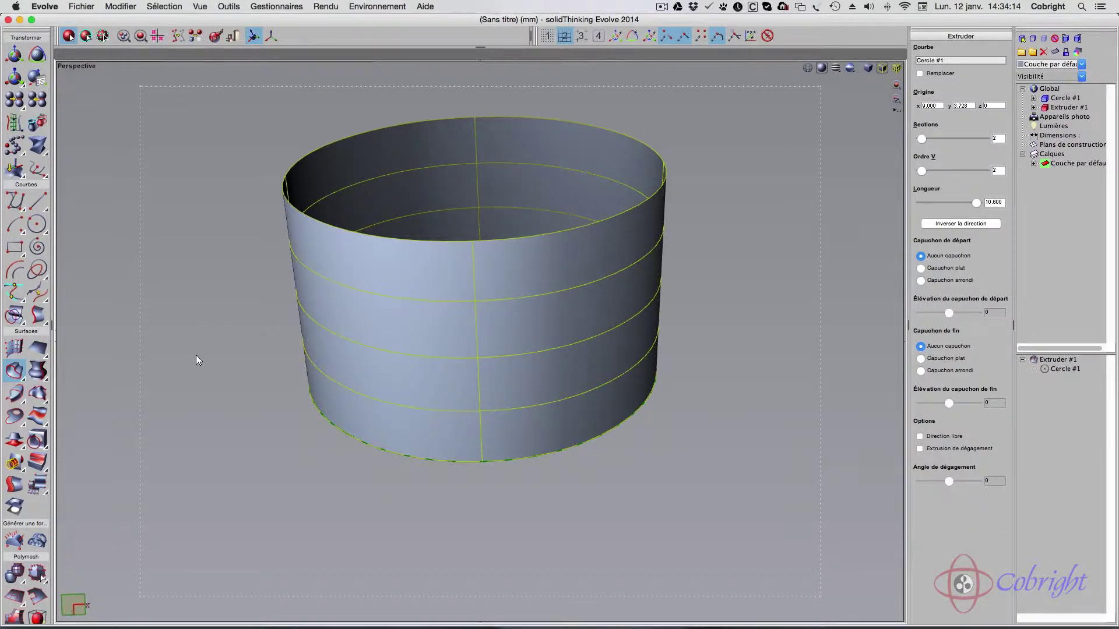
{"action": "right_click", "coordinate": [195, 354]}
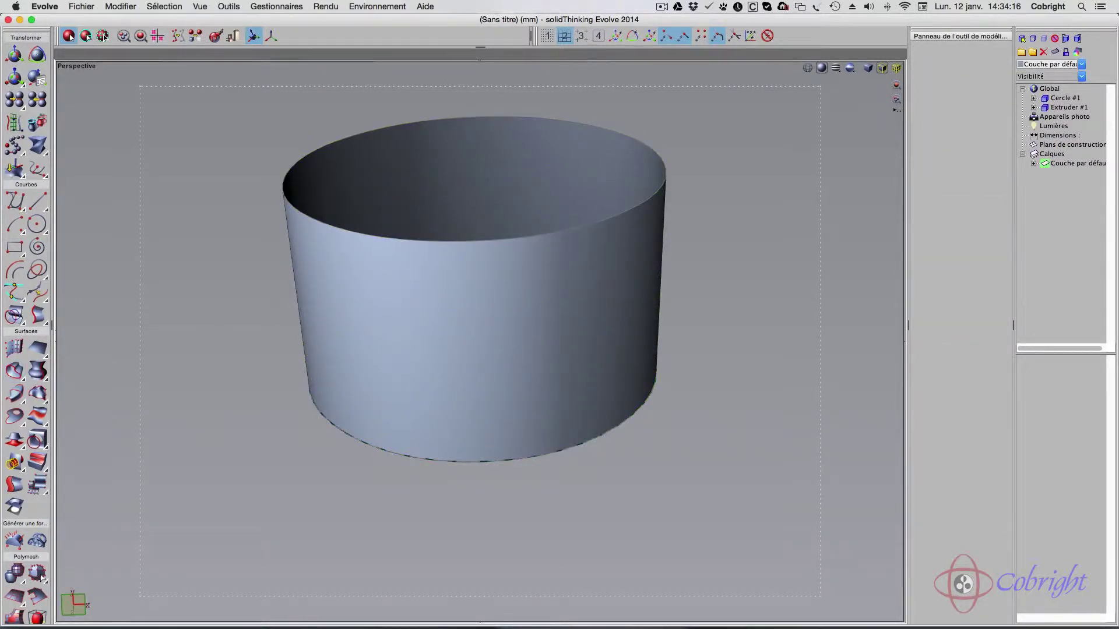
Offset the cylinder's surface by 1 mm with Décalage de la surface and enable Épaississement to give the wall thickness
{"action": "middle_click_drag", "start_coordinate": [480, 268], "coordinate": [528, 329]}
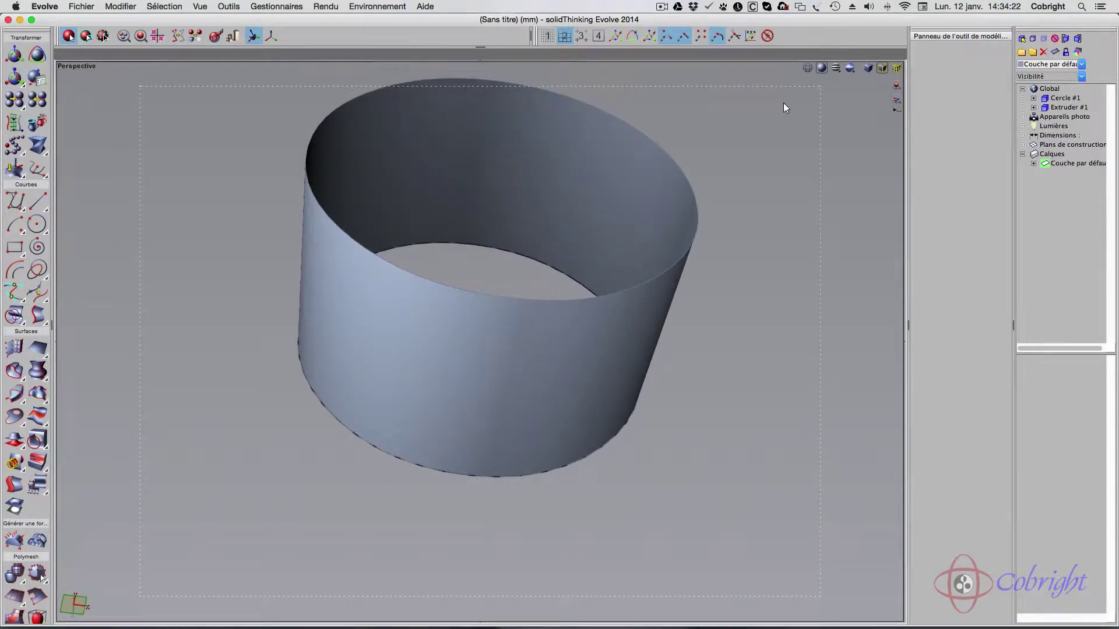
{"action": "left_click", "coordinate": [20, 442]}
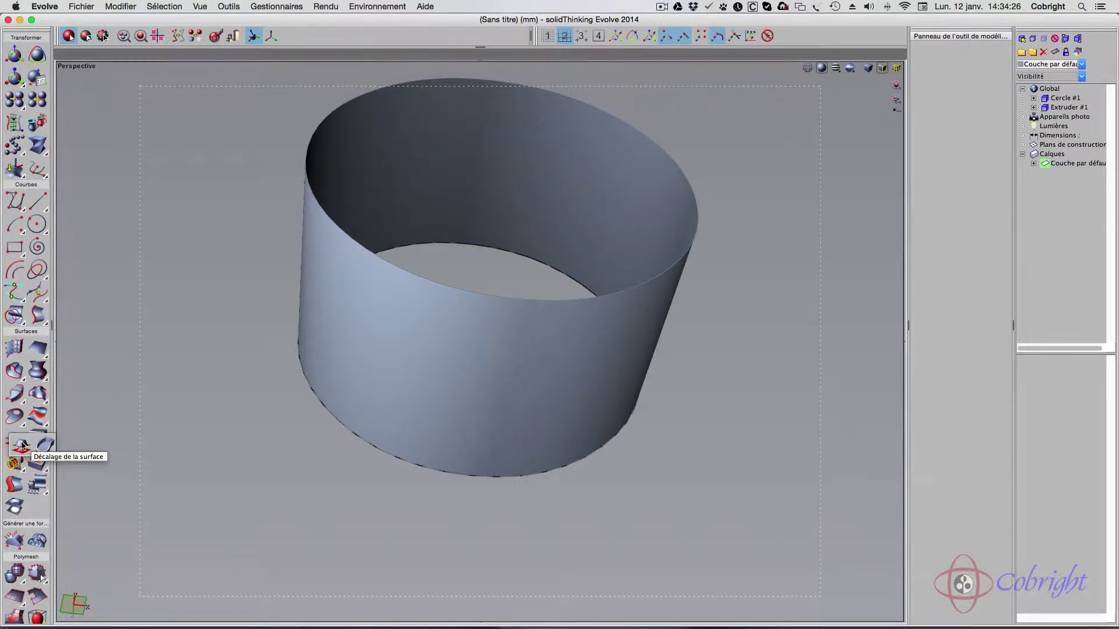
{"action": "left_click", "coordinate": [21, 445]}
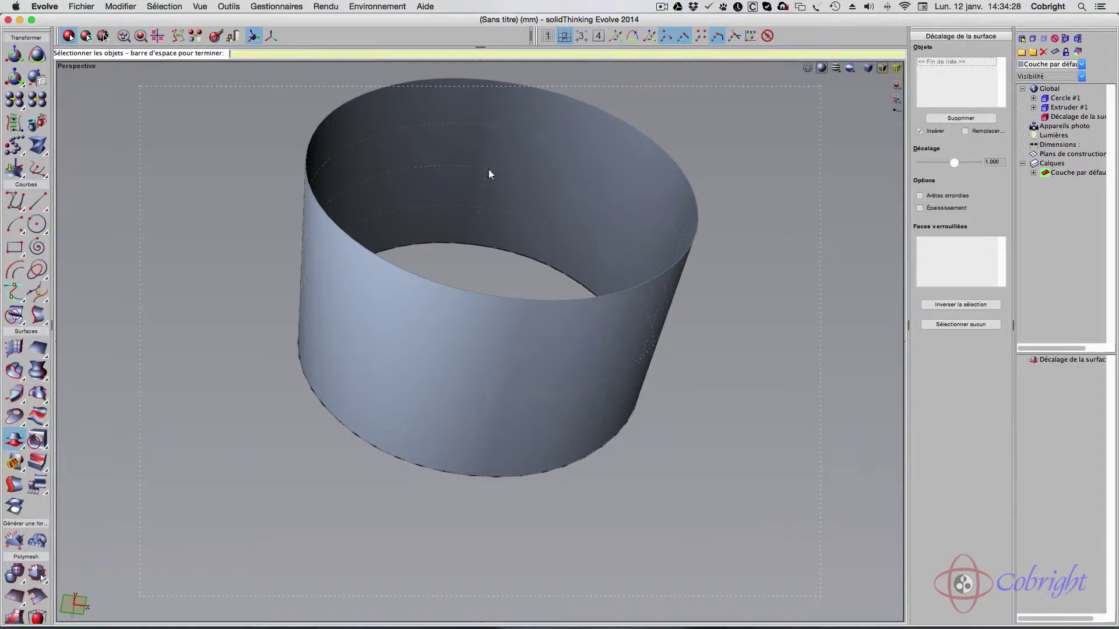
{"action": "left_click", "coordinate": [579, 141]}
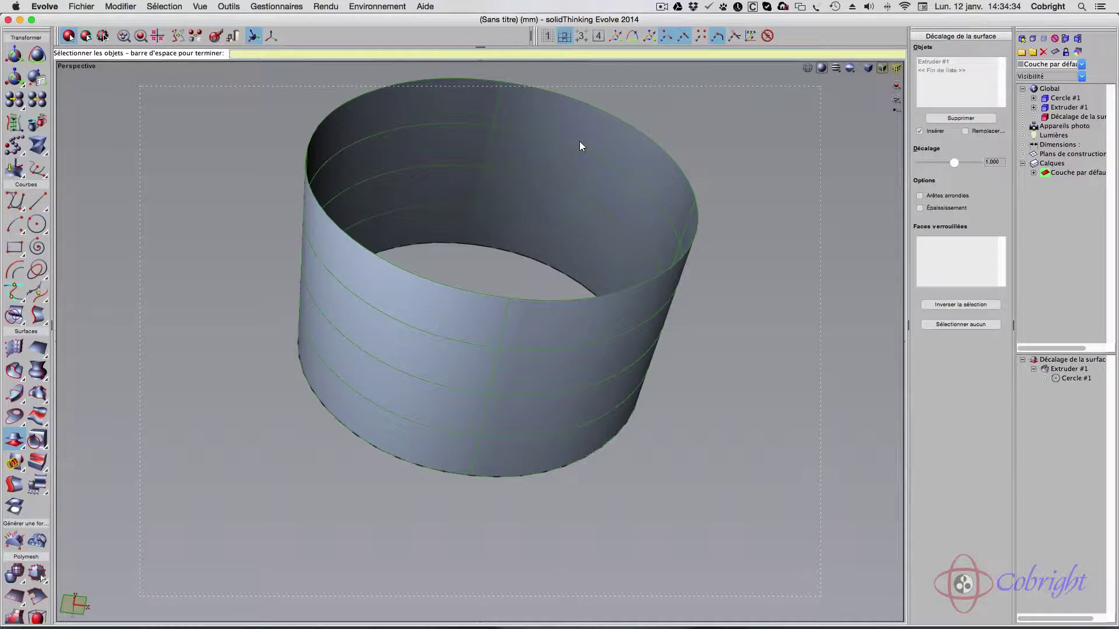
{"action": "key", "text": "space"}
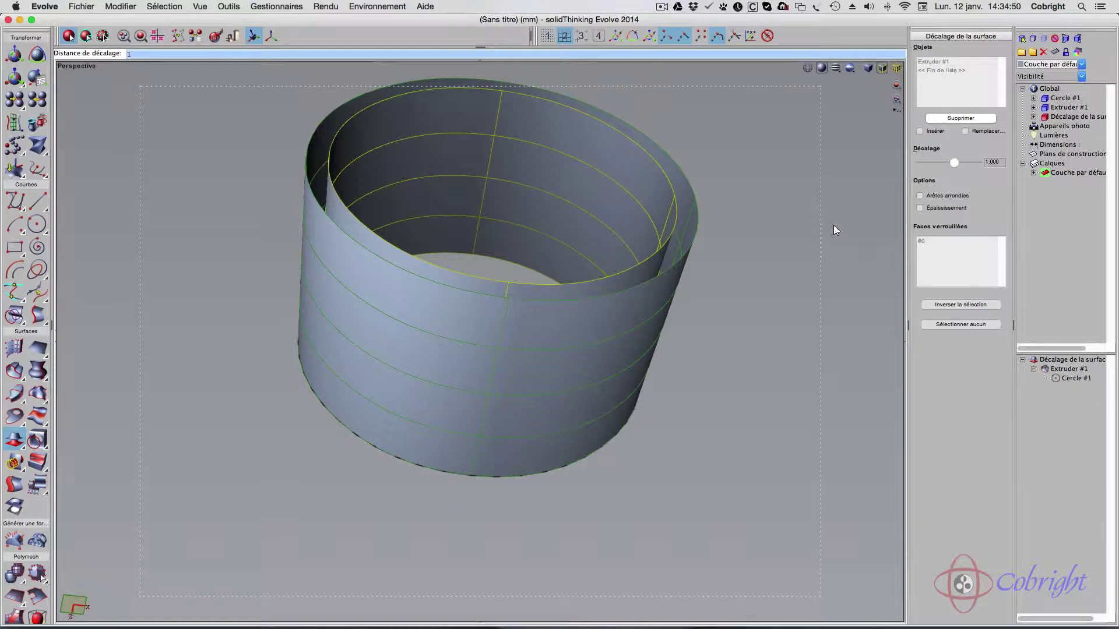
{"action": "left_click", "coordinate": [921, 209]}
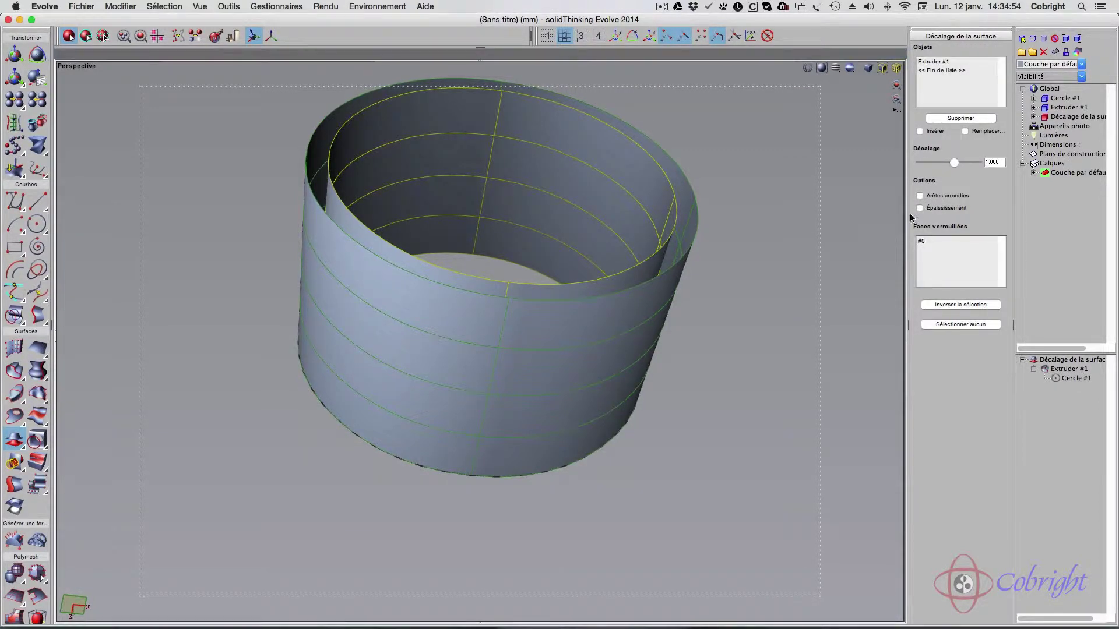
{"action": "left_click", "coordinate": [920, 208]}
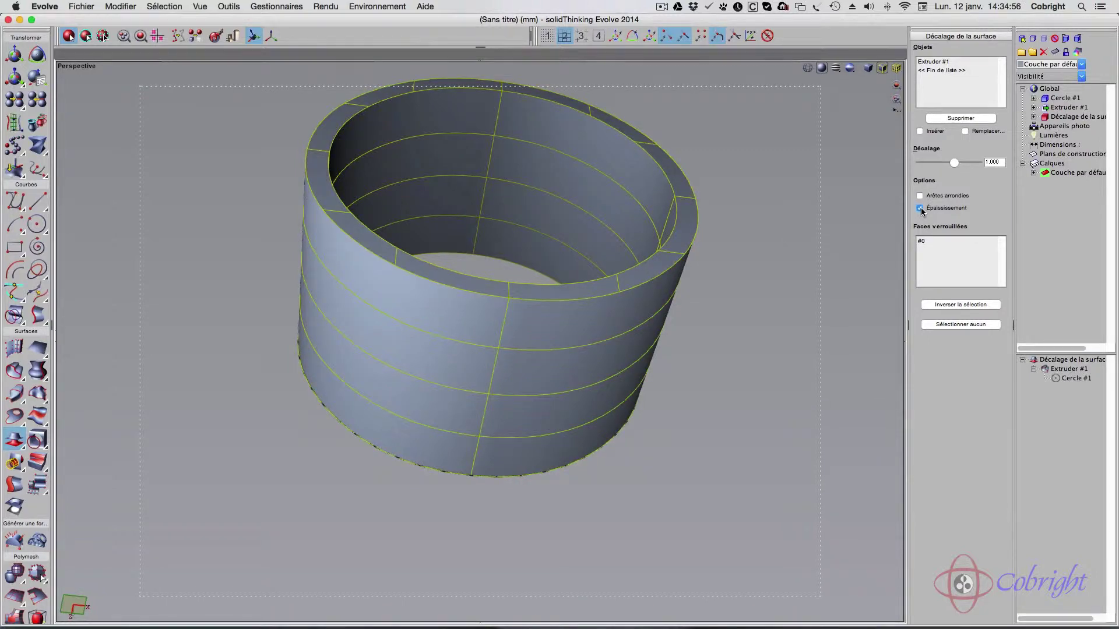
Try the Arrondir tool on the edges of the thickened cylinder
{"action": "middle_click_drag", "start_coordinate": [752, 191], "coordinate": [719, 169]}
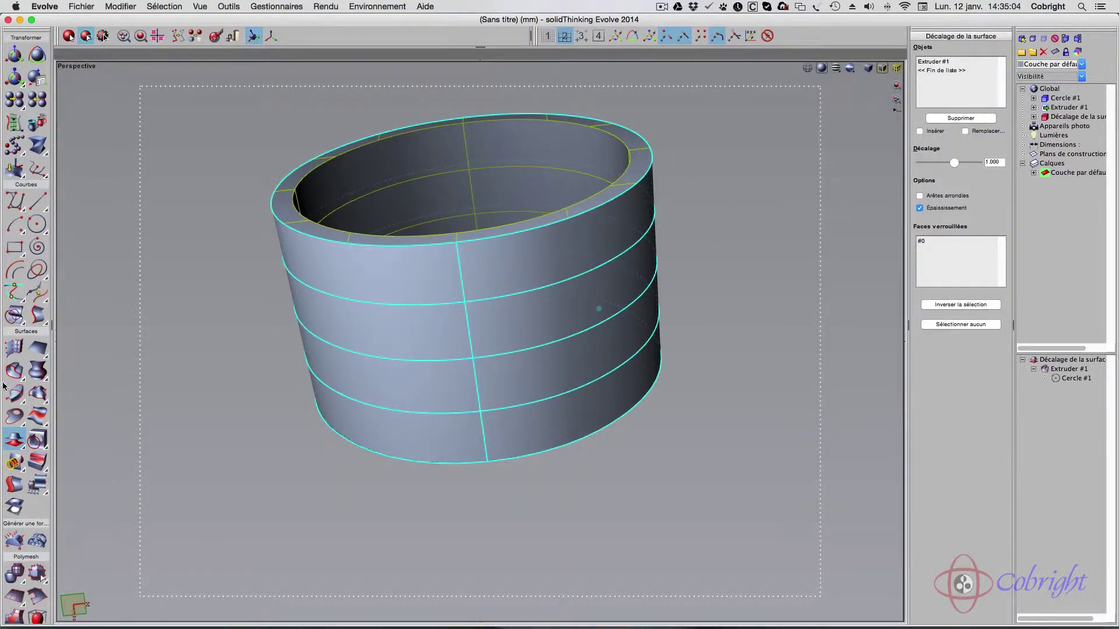
{"action": "left_click", "coordinate": [37, 460]}
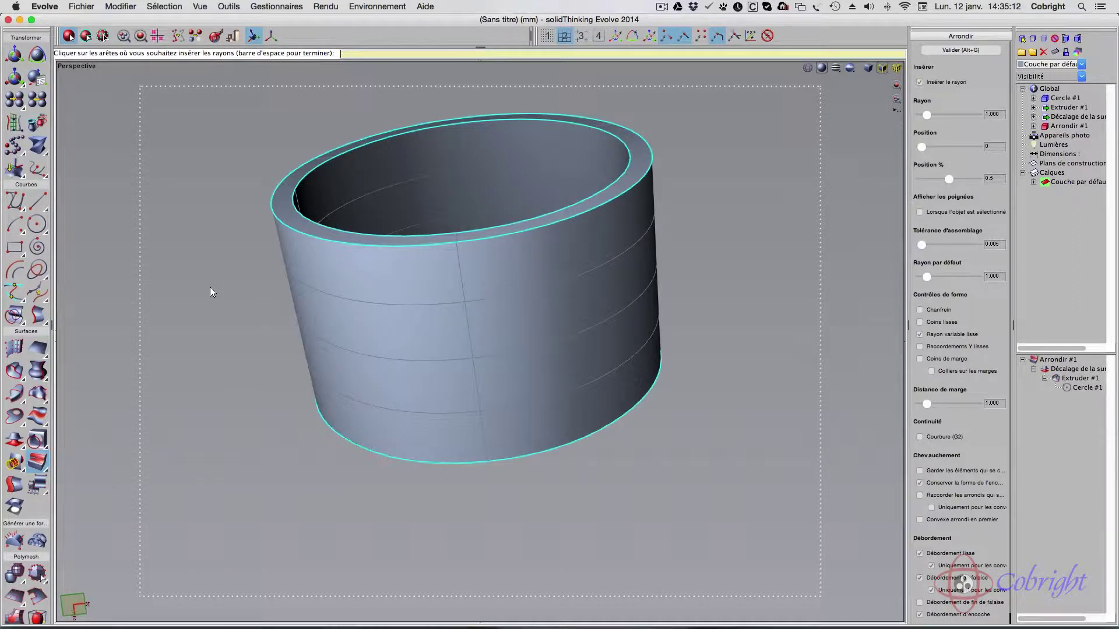
{"action": "key", "text": "Escape"}
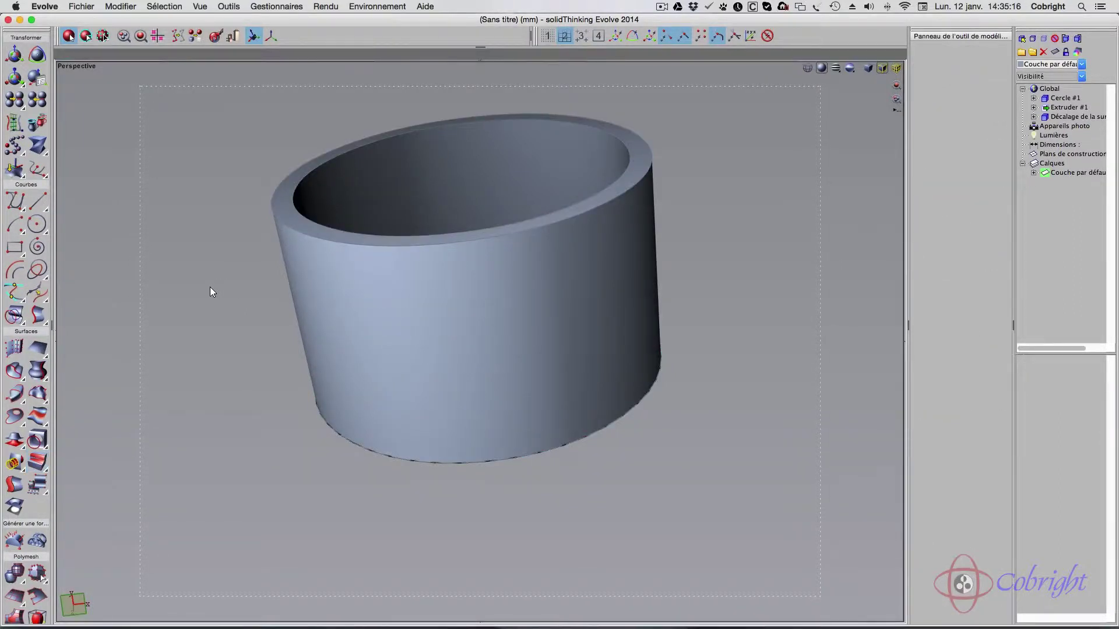
Undo the rounding and the surface offset, going back to the plain extruded cylinder
{"action": "key", "text": "super+z"}
{"action": "key", "text": "super+z"}
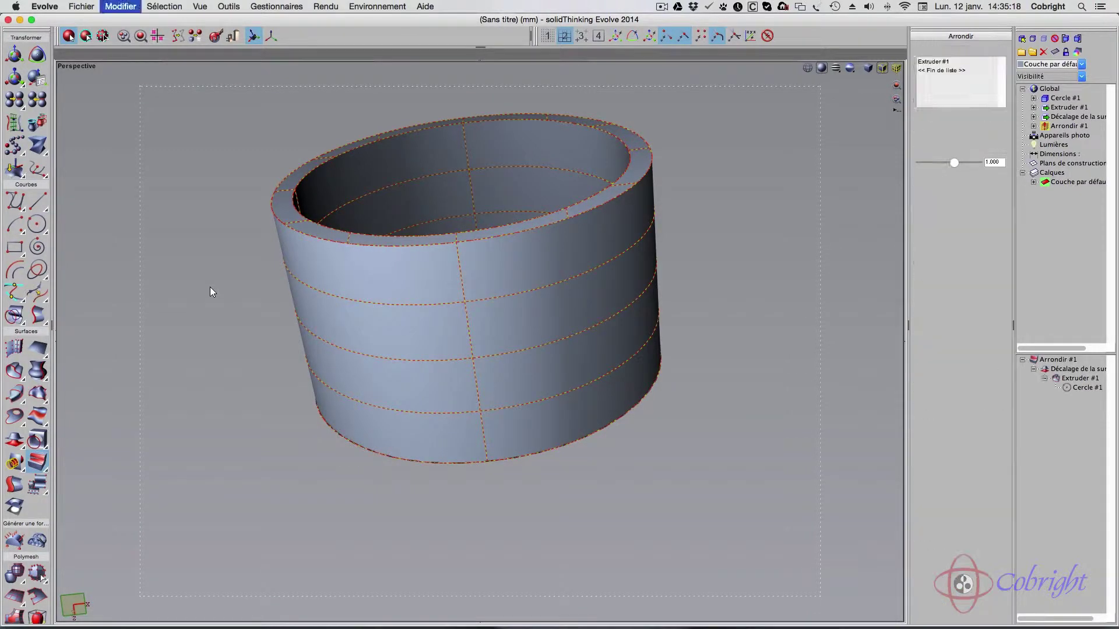
{"action": "key", "text": "super+z"}
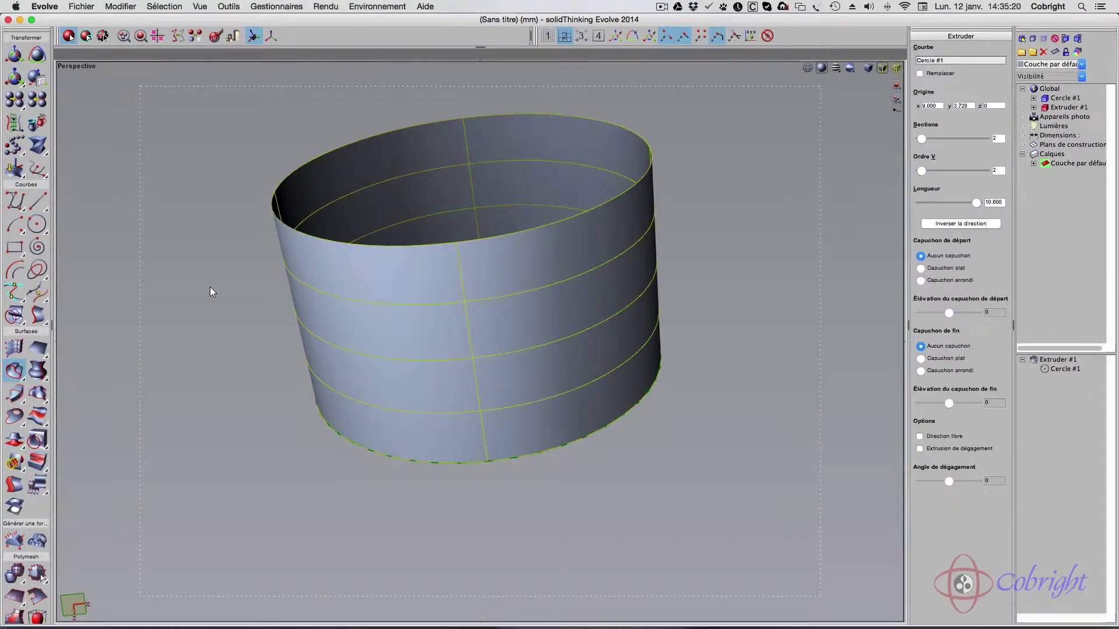
Close the bottom of the cylinder by filling the base circle with the Chemin de remplissage tool
{"action": "scroll", "coordinate": [244, 251], "scroll_direction": "up", "scroll_amount": 5}
{"action": "scroll", "coordinate": [244, 251], "scroll_direction": "down", "scroll_amount": 10}
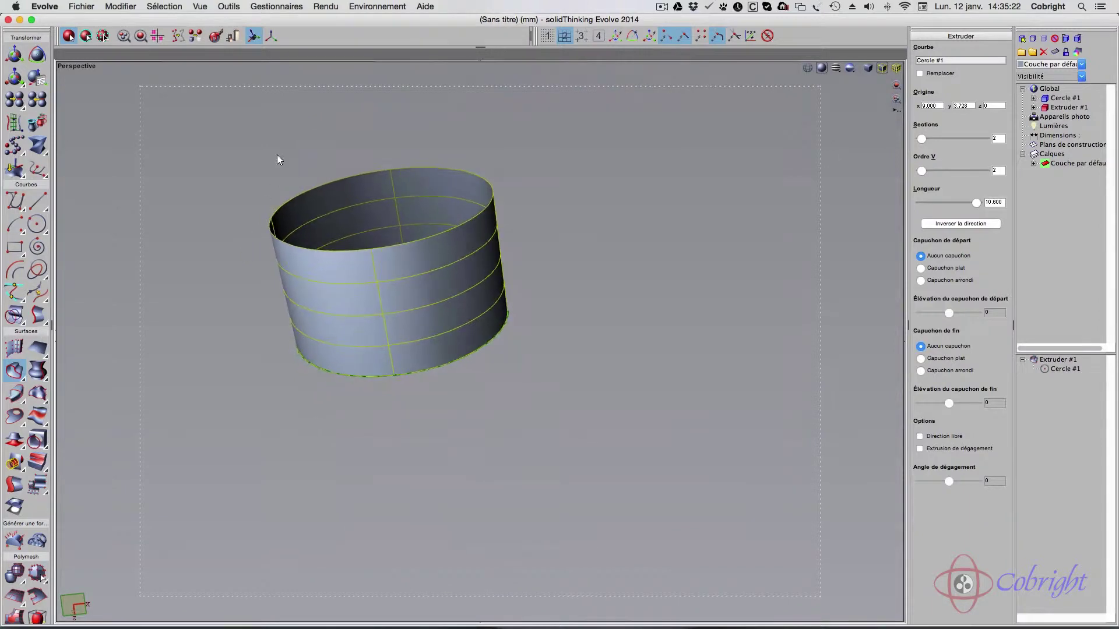
{"action": "mouse_move", "coordinate": [280, 120]}
{"action": "middle_mouse_down"}
{"action": "mouse_move", "coordinate": [276, 111]}
{"action": "mouse_move", "coordinate": [251, 116]}
{"action": "mouse_move", "coordinate": [292, 152]}
{"action": "mouse_move", "coordinate": [304, 112]}
{"action": "mouse_move", "coordinate": [304, 134]}
{"action": "mouse_move", "coordinate": [303, 114]}
{"action": "mouse_move", "coordinate": [304, 125]}
{"action": "mouse_move", "coordinate": [270, 119]}
{"action": "middle_mouse_up"}
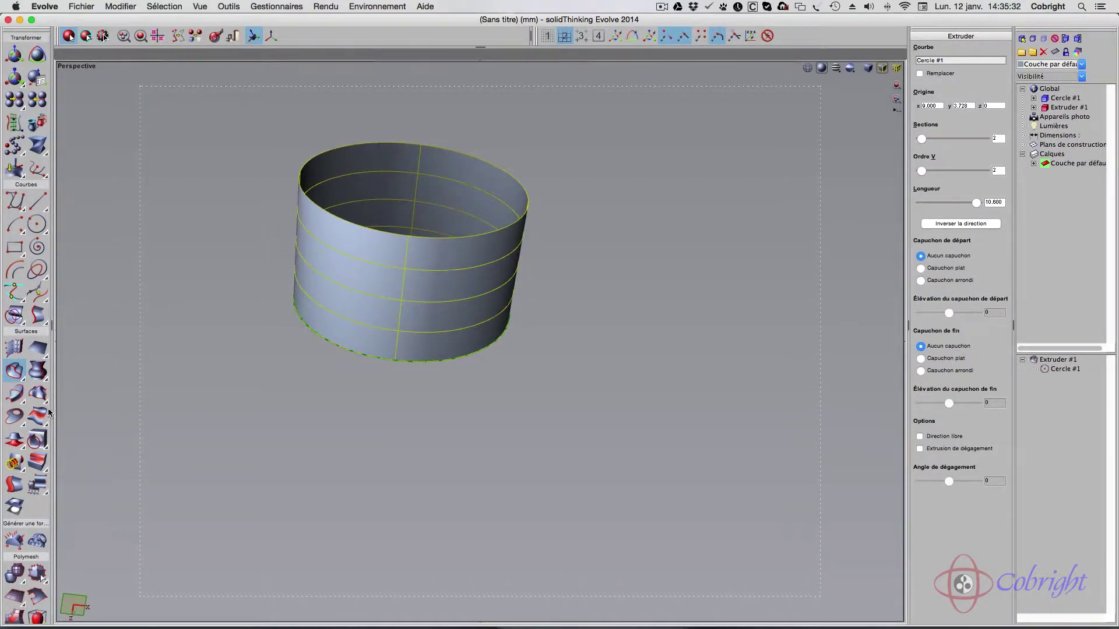
{"action": "left_click", "coordinate": [10, 417]}
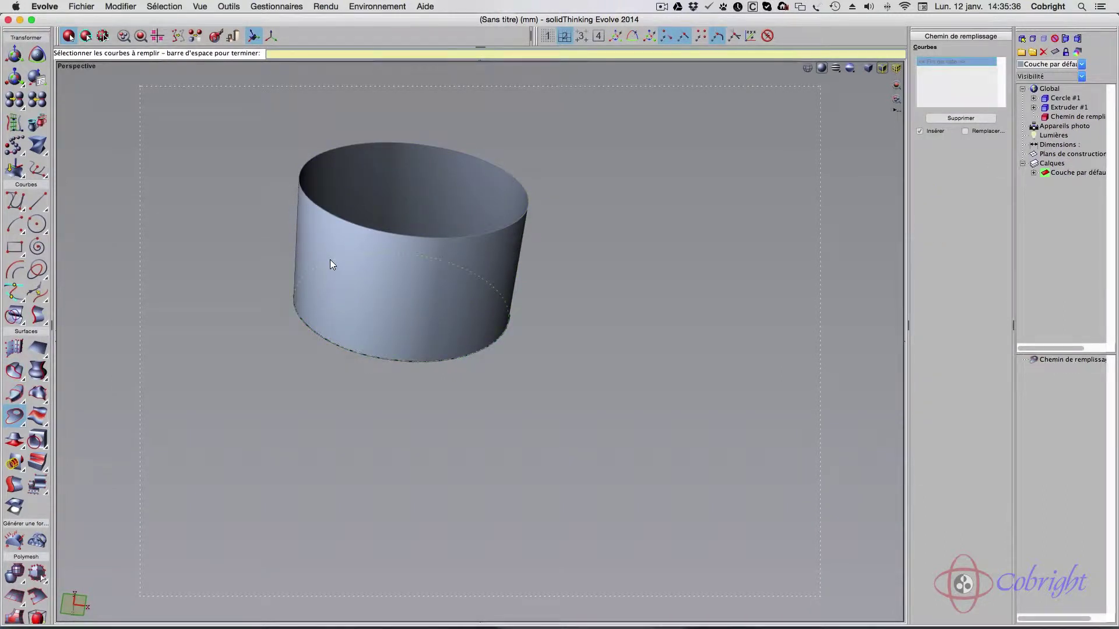
{"action": "left_click", "coordinate": [320, 338]}
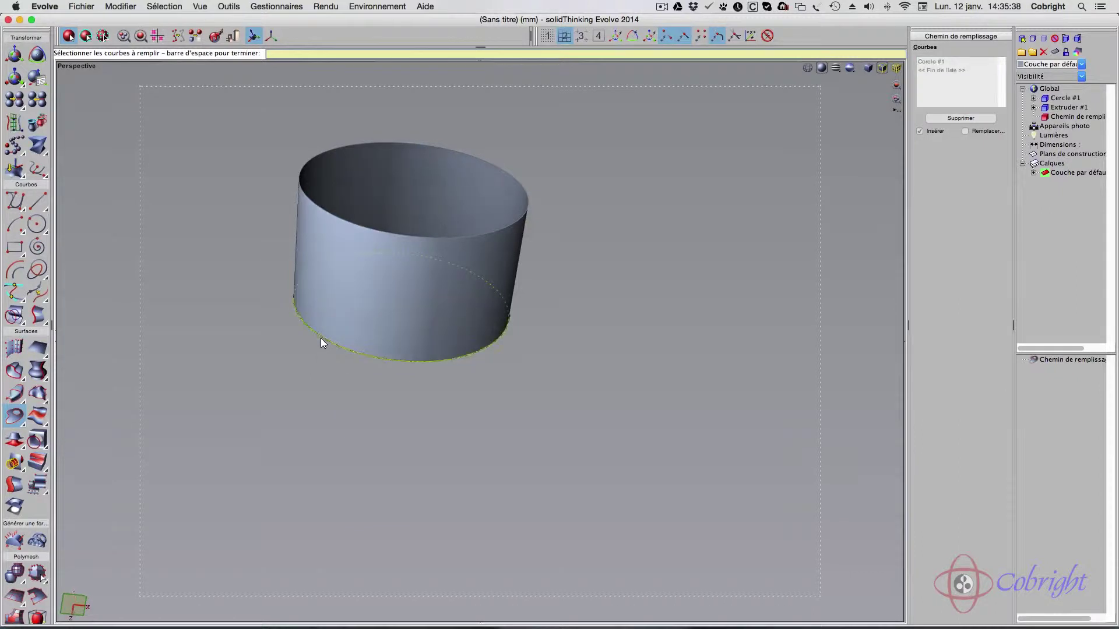
{"action": "middle_click_drag", "start_coordinate": [321, 338], "coordinate": [344, 356]}
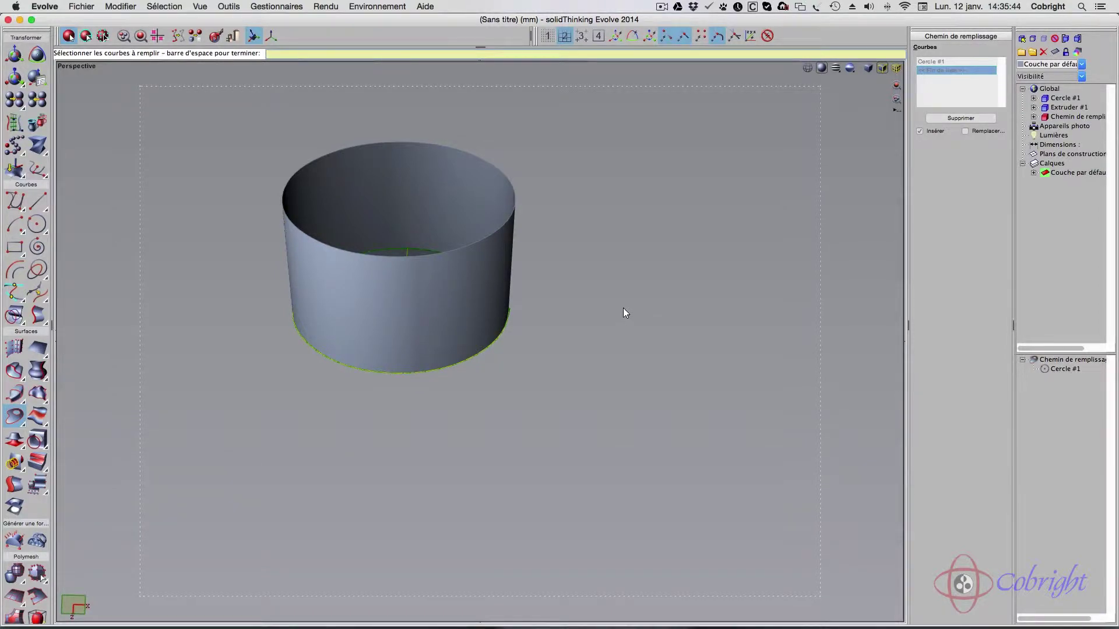
{"action": "key", "text": "space"}
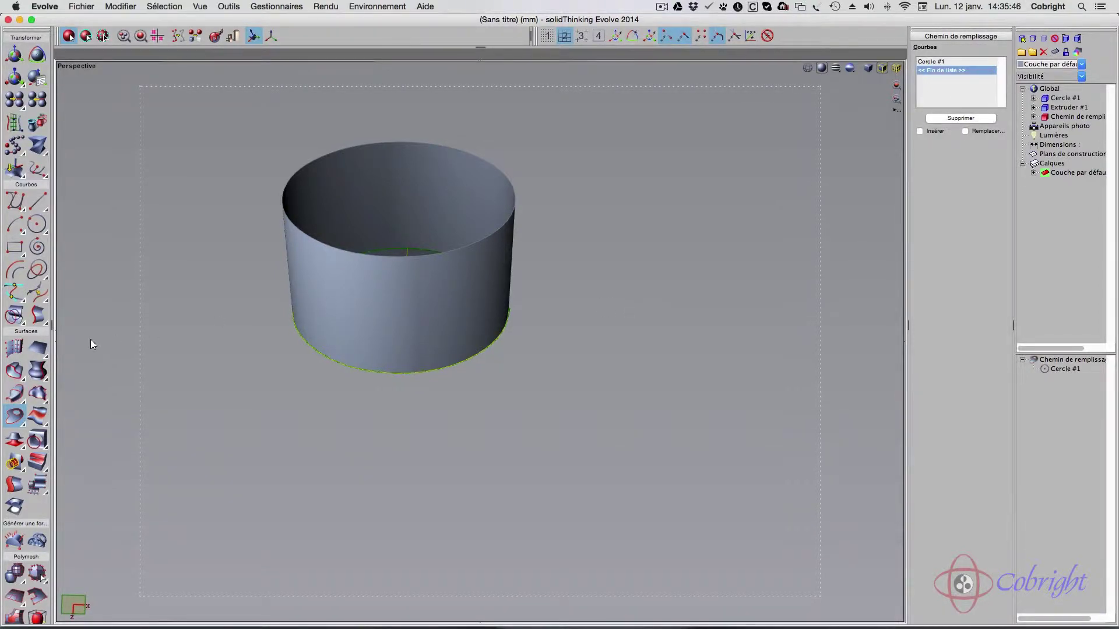
Extract the upper rim of the cylinder as a separate curve with the edge extraction tool
{"action": "left_click", "coordinate": [38, 315]}
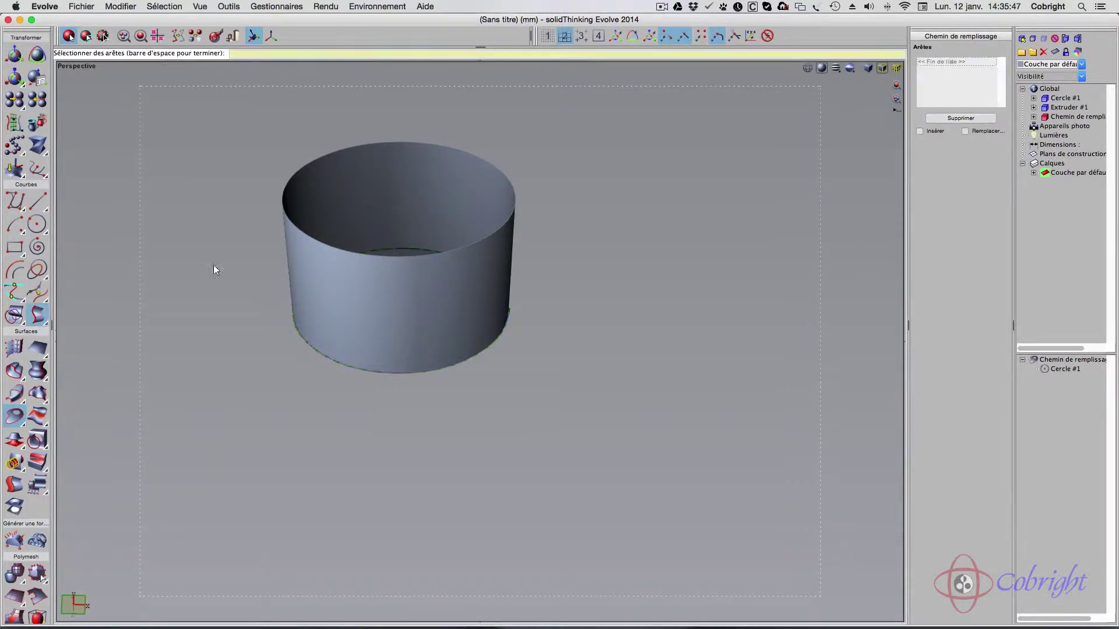
{"action": "left_click", "coordinate": [326, 246]}
{"action": "key", "text": "space"}
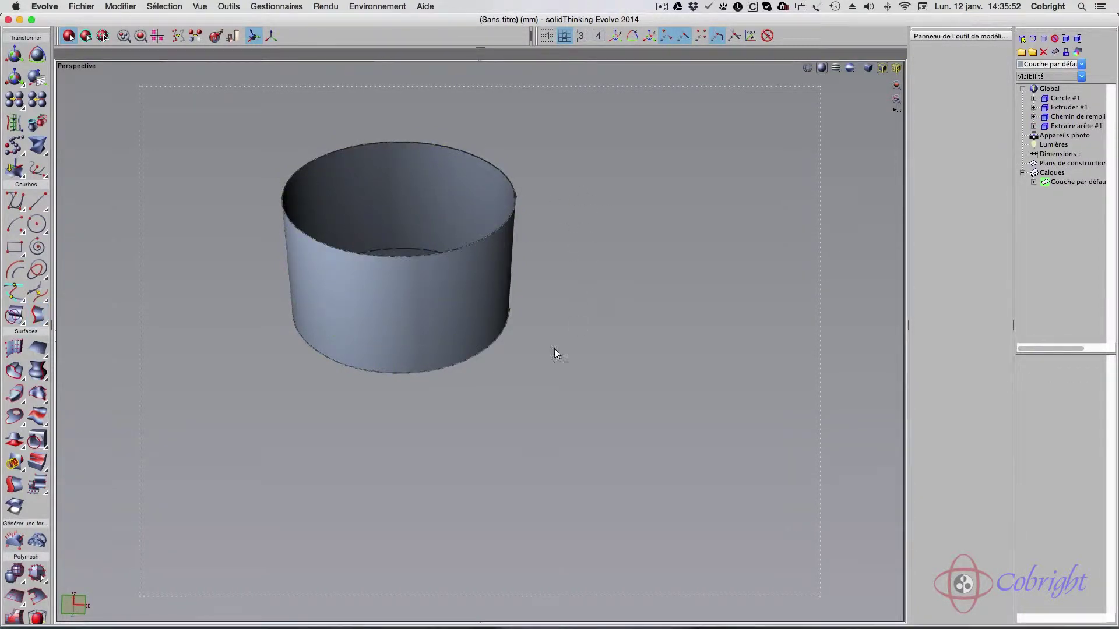
Close the top of the cylinder by filling the extracted rim curve with the Chemin de remplissage tool
{"action": "mouse_move", "coordinate": [555, 348]}
{"action": "middle_mouse_down"}
{"action": "mouse_move", "coordinate": [566, 244]}
{"action": "mouse_move", "coordinate": [560, 344]}
{"action": "middle_mouse_up"}
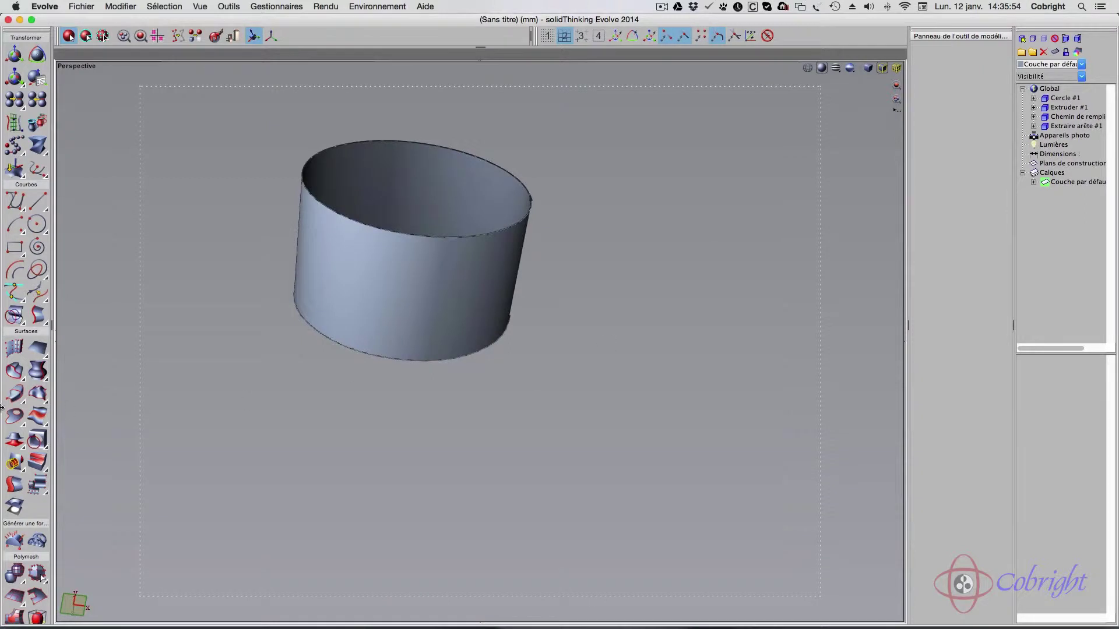
{"action": "left_click", "coordinate": [16, 418]}
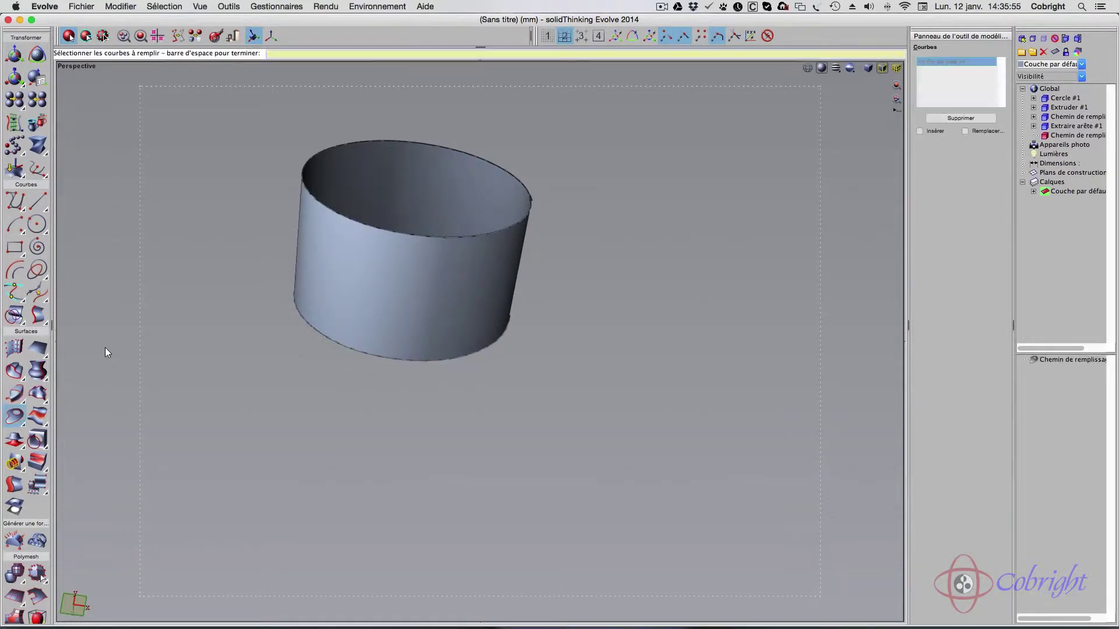
{"action": "left_click", "coordinate": [350, 219]}
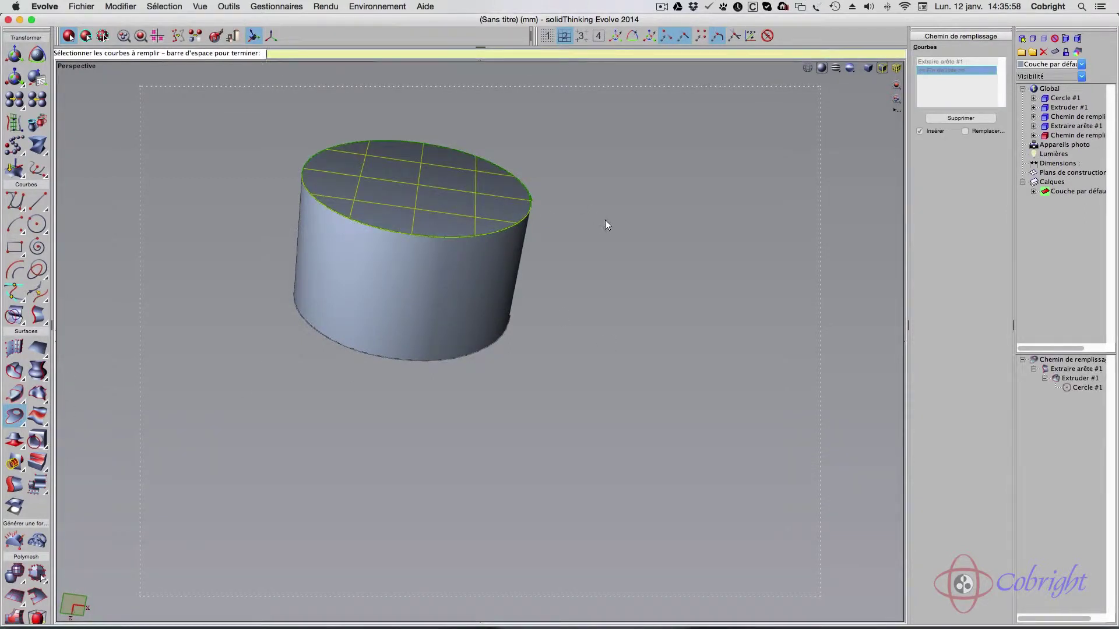
{"action": "key", "text": "space"}
Combine the bottom fill, the extruded wall and the top fill into one object with the Combiner tool
{"action": "middle_click_drag", "start_coordinate": [605, 221], "coordinate": [612, 178]}
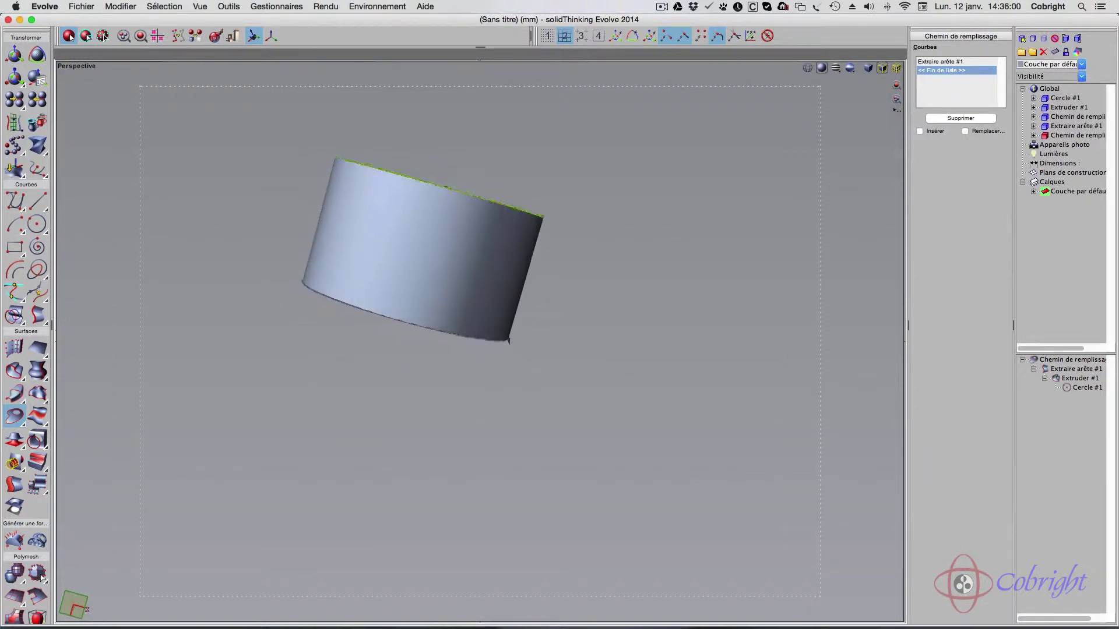
{"action": "middle_click_drag", "start_coordinate": [425, 198], "coordinate": [513, 230]}
{"action": "left_click", "coordinate": [14, 100]}
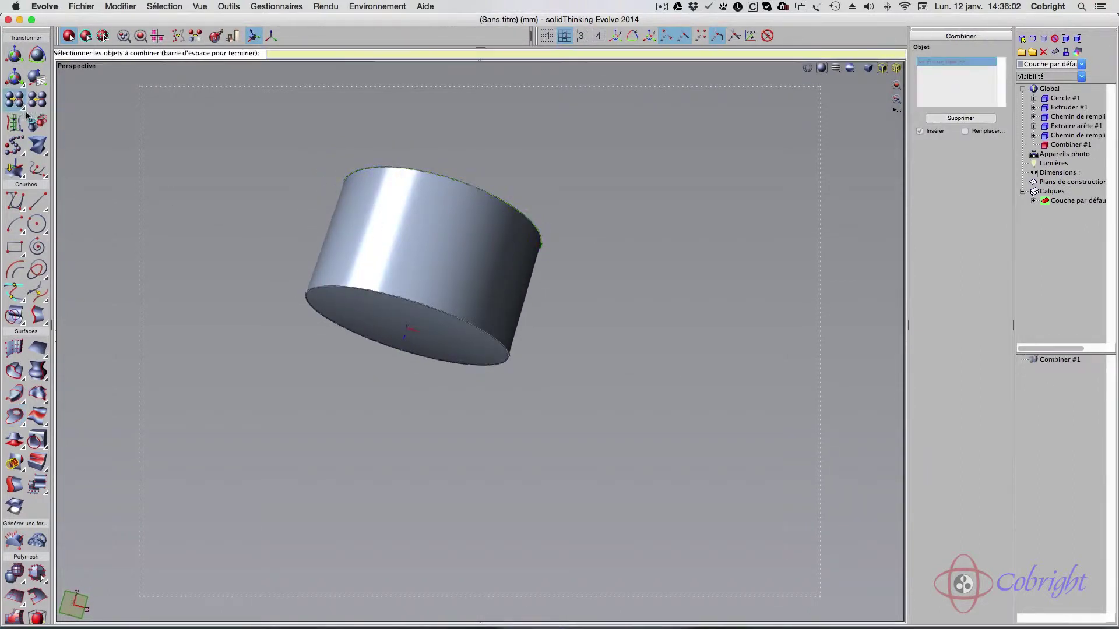
{"action": "left_click", "coordinate": [390, 325]}
{"action": "left_click", "coordinate": [410, 240]}
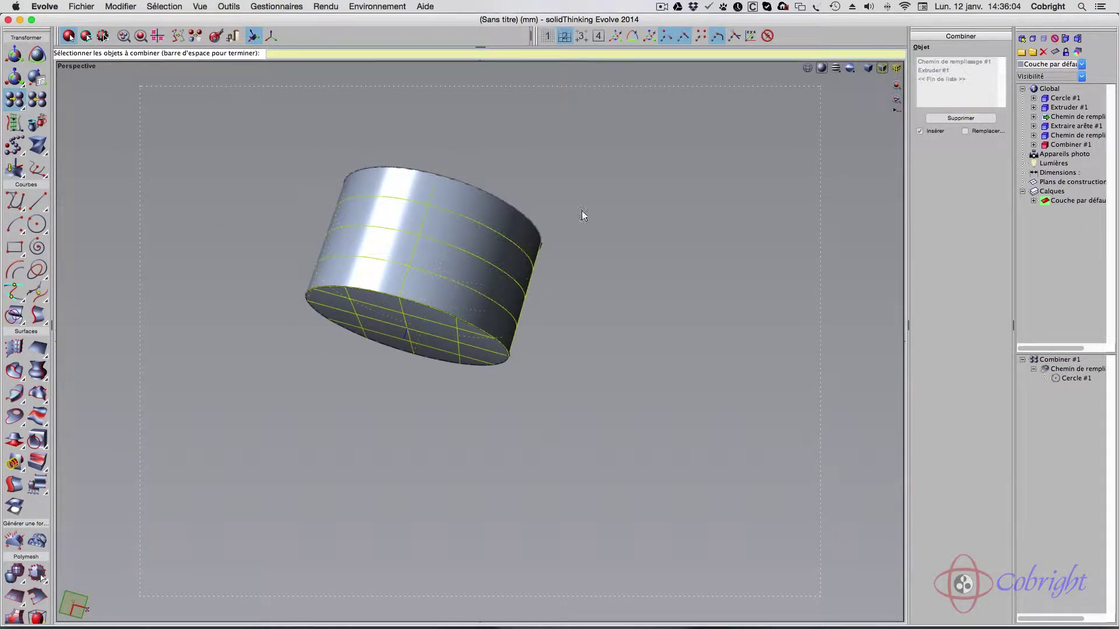
{"action": "middle_click_drag", "start_coordinate": [583, 216], "coordinate": [512, 130]}
{"action": "left_click", "coordinate": [464, 167]}
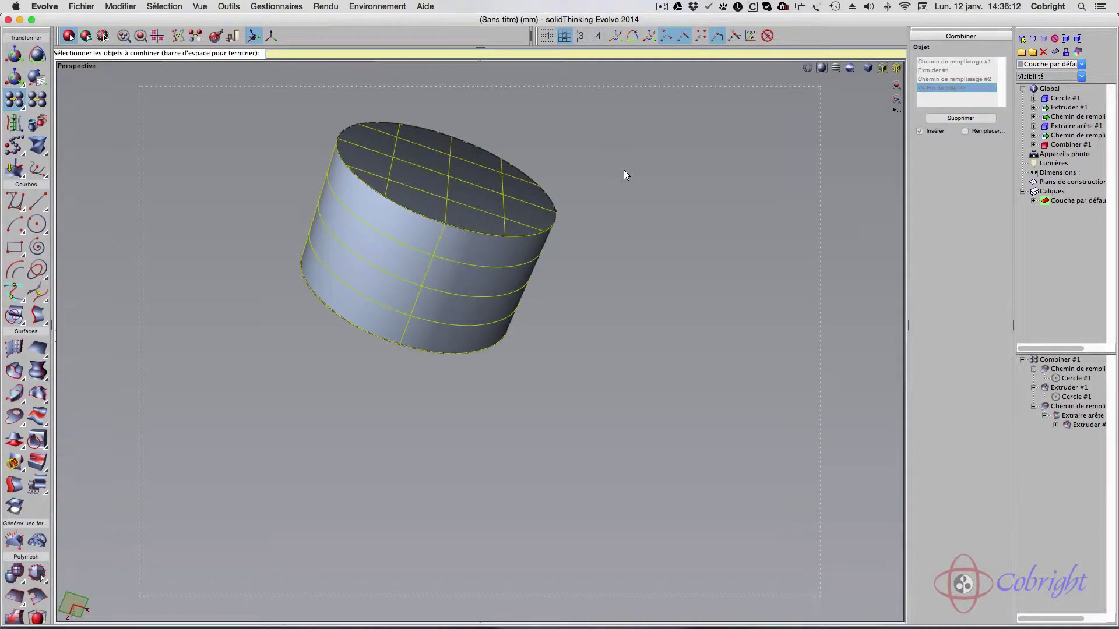
{"action": "key", "text": "space"}
{"action": "key", "text": "space"}
Try the Arrondir tool on the edges of the combined closed cylinder
{"action": "middle_click_drag", "start_coordinate": [615, 193], "coordinate": [212, 345]}
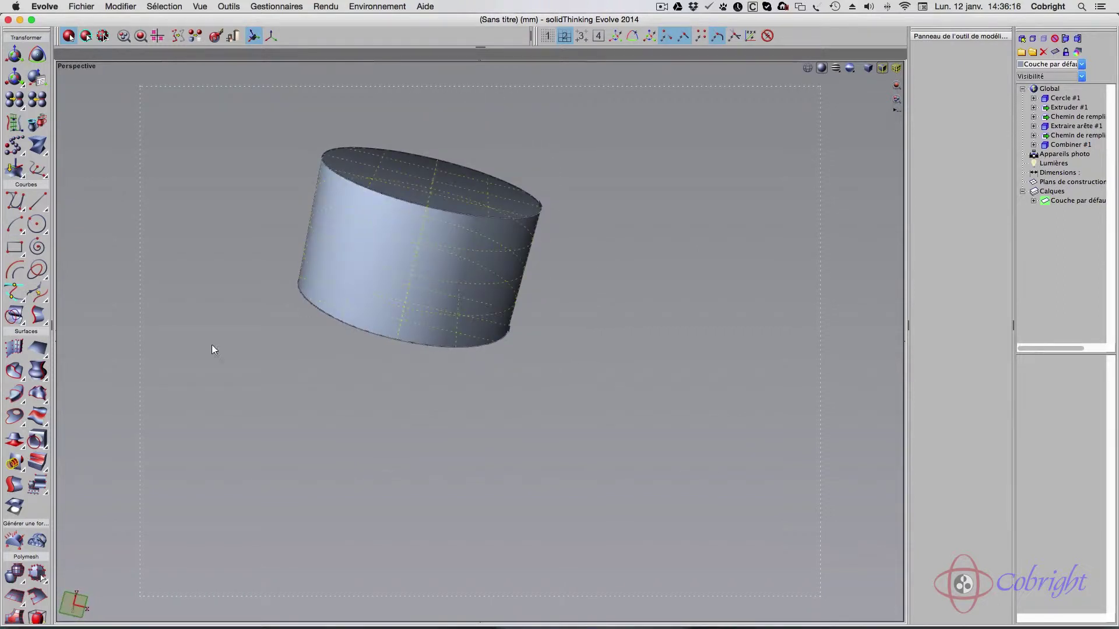
{"action": "left_click", "coordinate": [38, 463]}
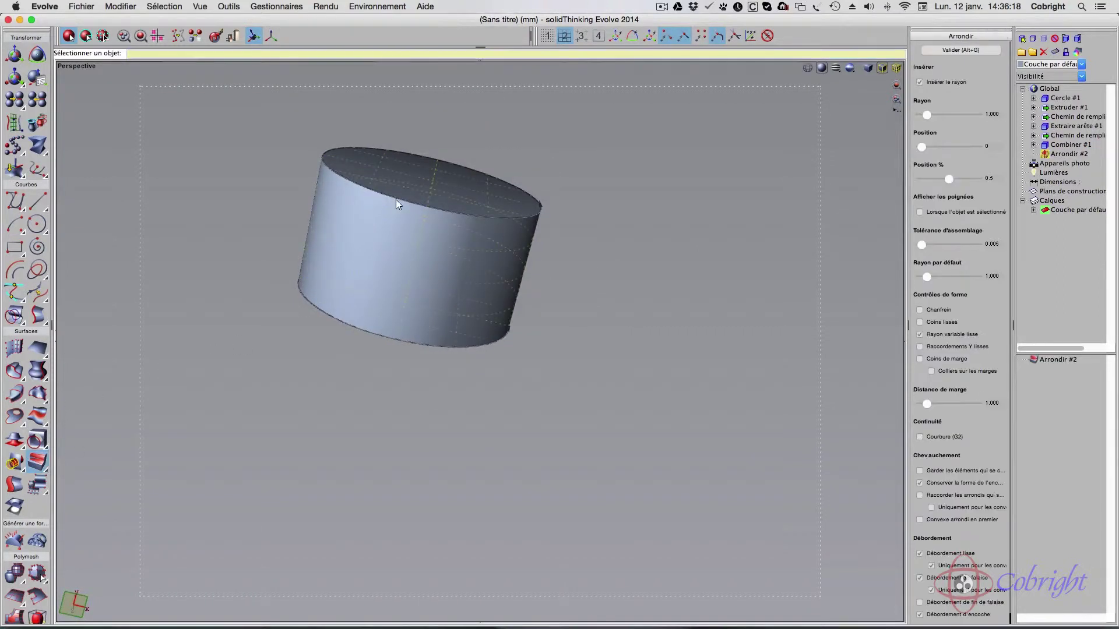
{"action": "left_click", "coordinate": [391, 214]}
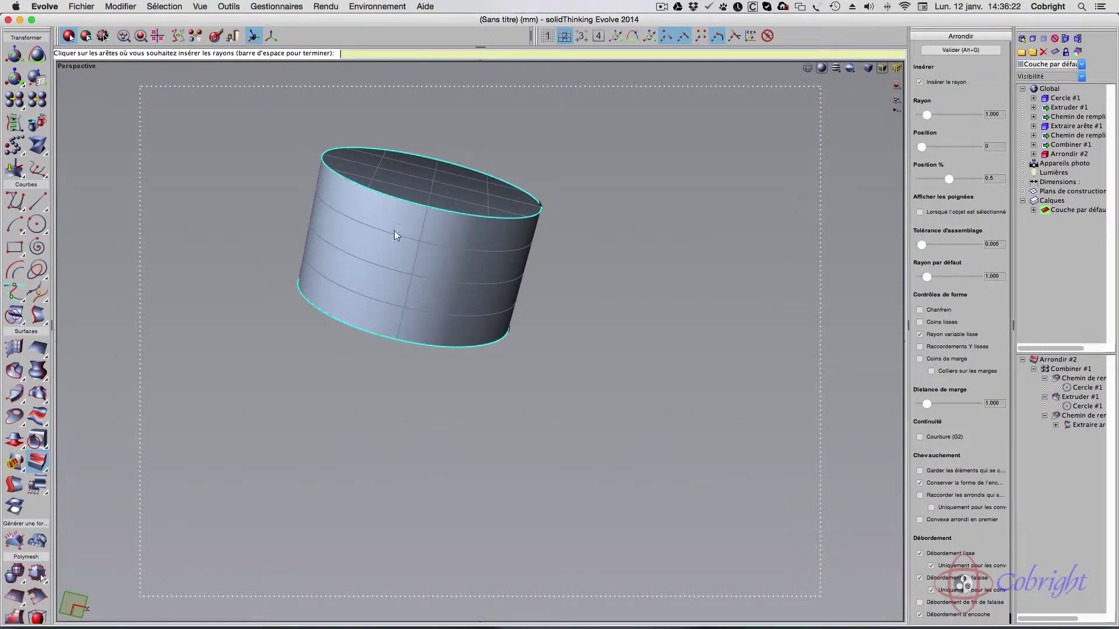
{"action": "key", "text": "Escape"}
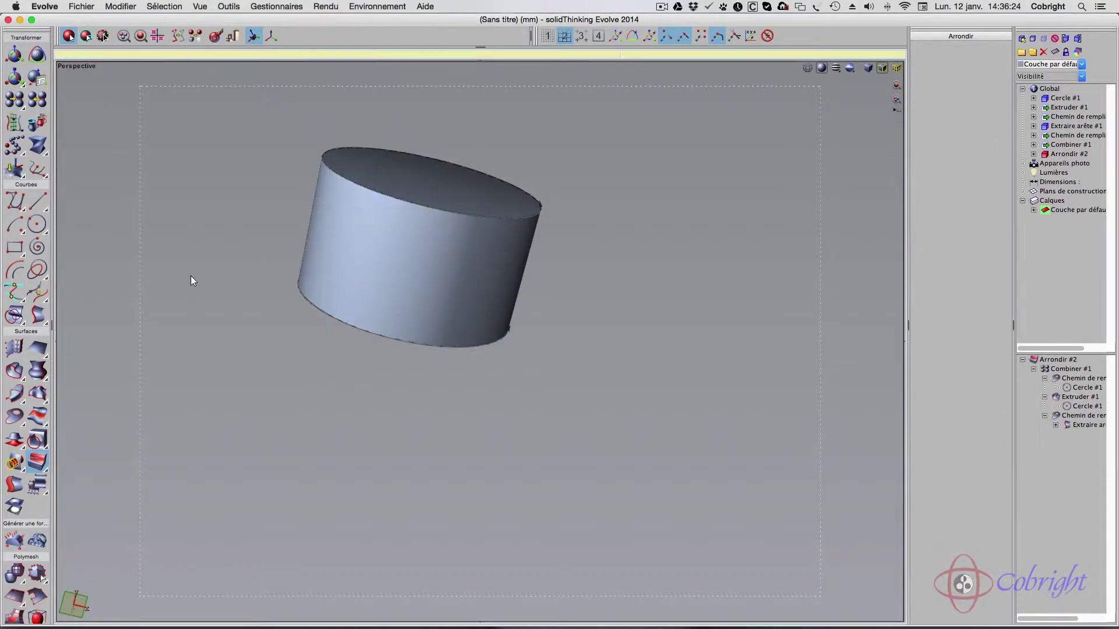
{"action": "scroll", "coordinate": [190, 275], "scroll_direction": "down", "scroll_amount": 3}
{"action": "scroll", "coordinate": [190, 275], "scroll_direction": "up", "scroll_amount": 3}
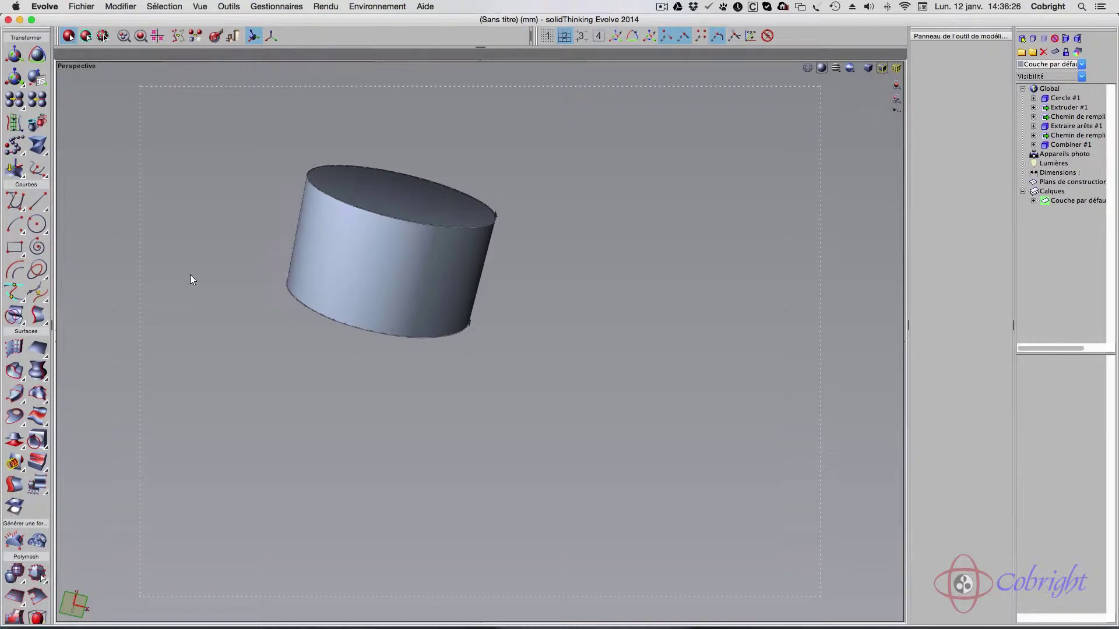
Undo the combination, both fills and the edge extraction, going back to the plain extruded cylinder
{"action": "mouse_move", "coordinate": [191, 275]}
{"action": "middle_mouse_down"}
{"action": "mouse_move", "coordinate": [213, 306]}
{"action": "mouse_move", "coordinate": [236, 245]}
{"action": "mouse_move", "coordinate": [175, 271]}
{"action": "mouse_move", "coordinate": [198, 257]}
{"action": "middle_mouse_up"}
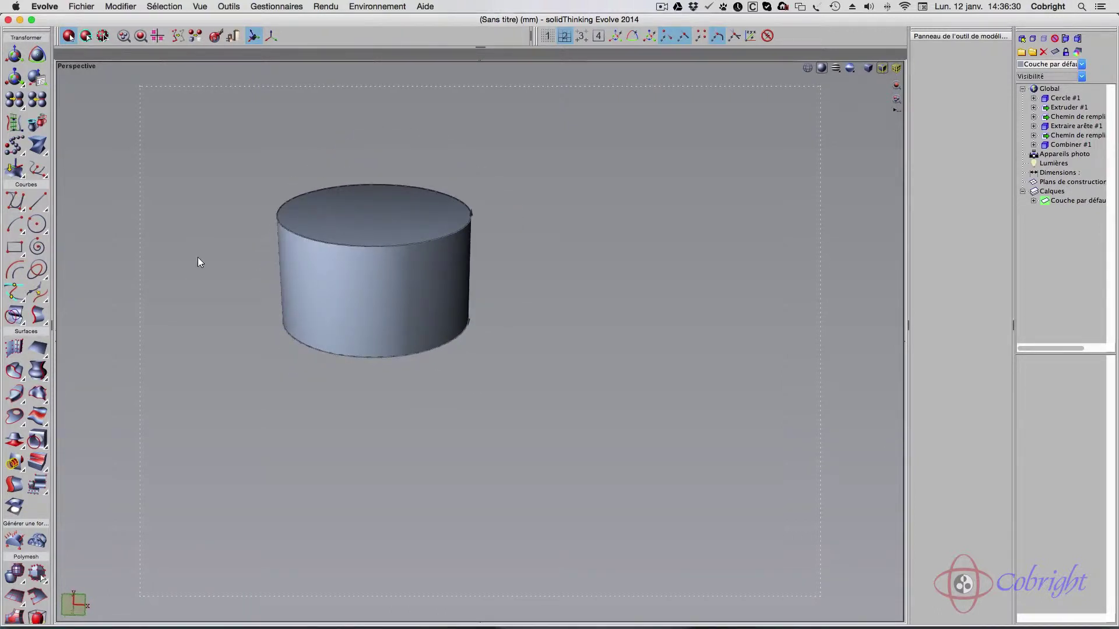
{"action": "key", "text": "super+z"}
{"action": "key", "text": "super+z"}
{"action": "key", "text": "super+z"}
{"action": "key", "text": "super+z"}
{"action": "key", "text": "super+z"}
{"action": "key", "text": "super+z"}
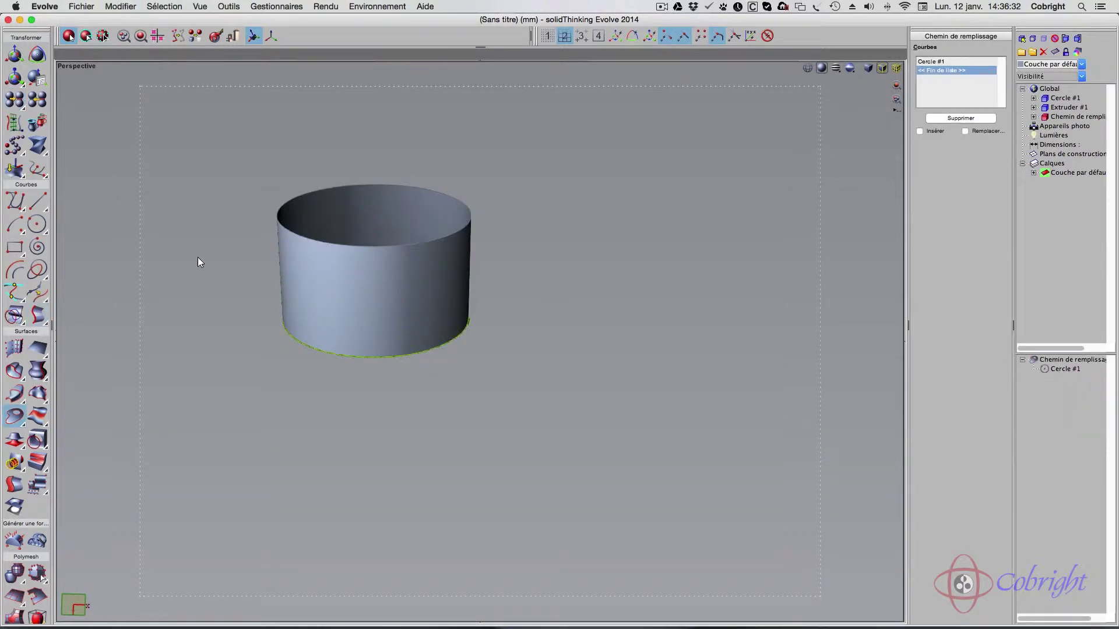
{"action": "key", "text": "super+z"}
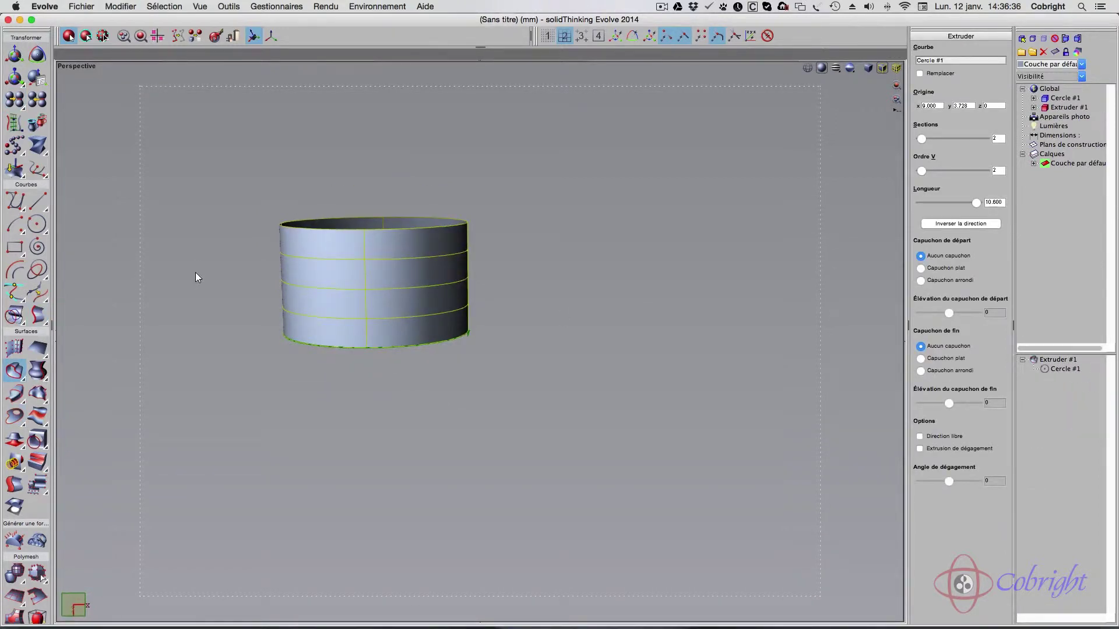
Draw a rectangular plane about 38 by 28 mm around the base circle in the Face view
{"action": "mouse_move", "coordinate": [195, 275]}
{"action": "left_mouse_down"}
{"action": "mouse_move", "coordinate": [209, 259]}
{"action": "mouse_move", "coordinate": [204, 267]}
{"action": "left_mouse_up"}
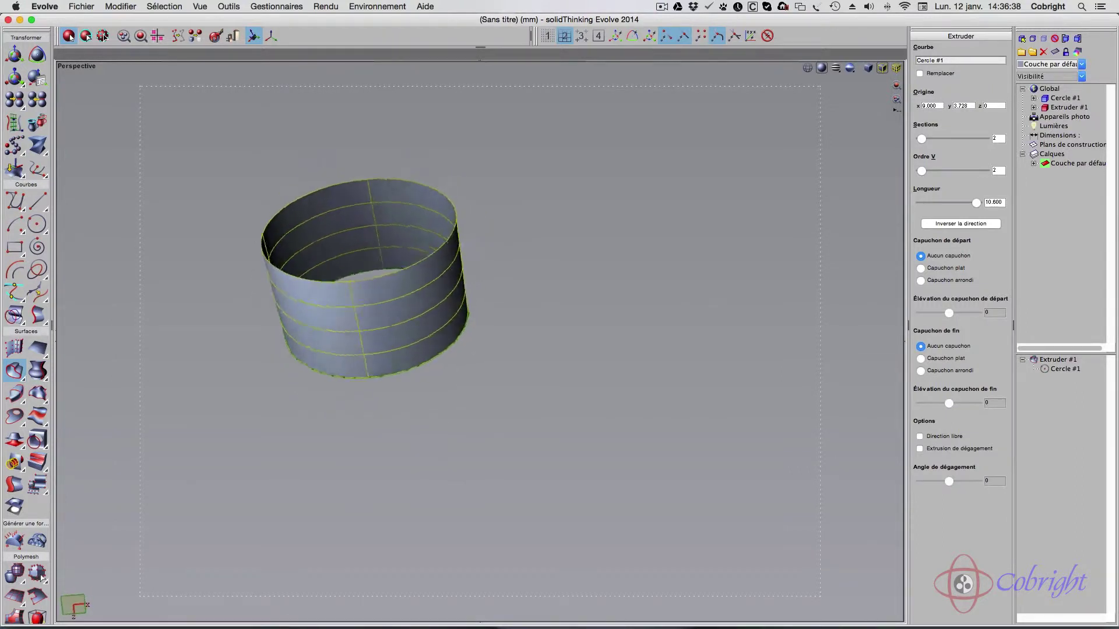
{"action": "left_click_drag", "start_coordinate": [195, 274], "coordinate": [196, 277]}
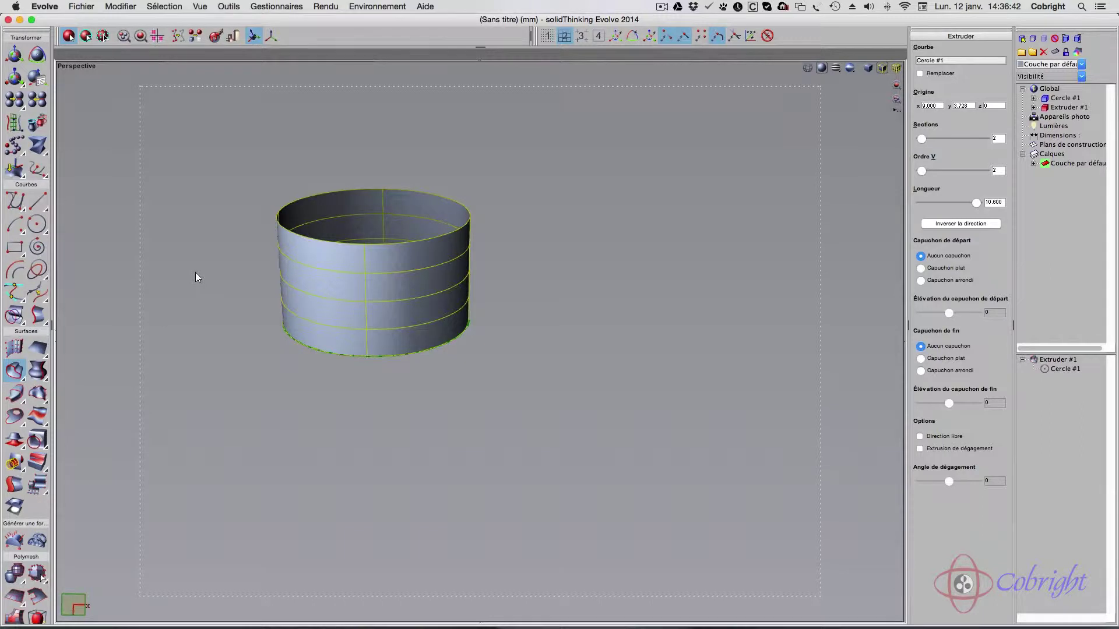
{"action": "double_click", "coordinate": [281, 68]}
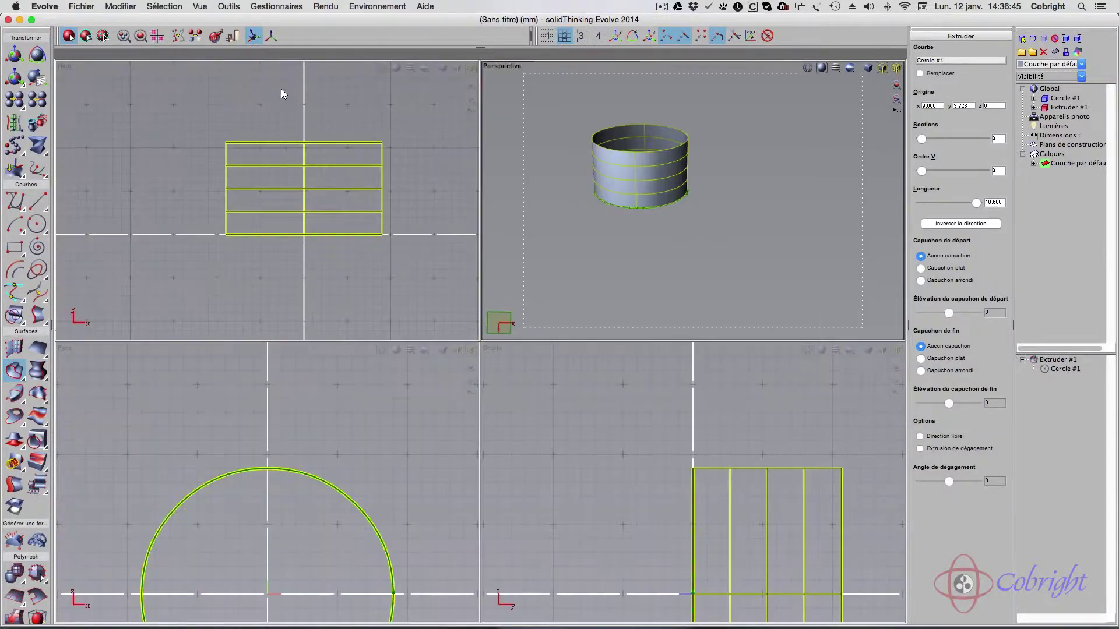
{"action": "double_click", "coordinate": [272, 349]}
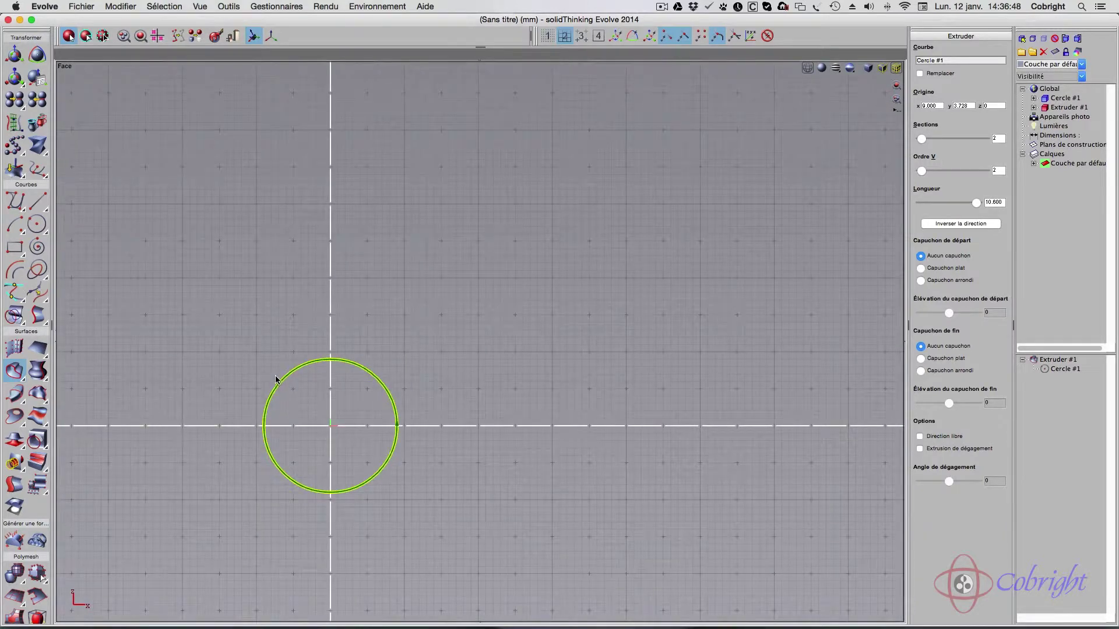
{"action": "left_click", "coordinate": [37, 348]}
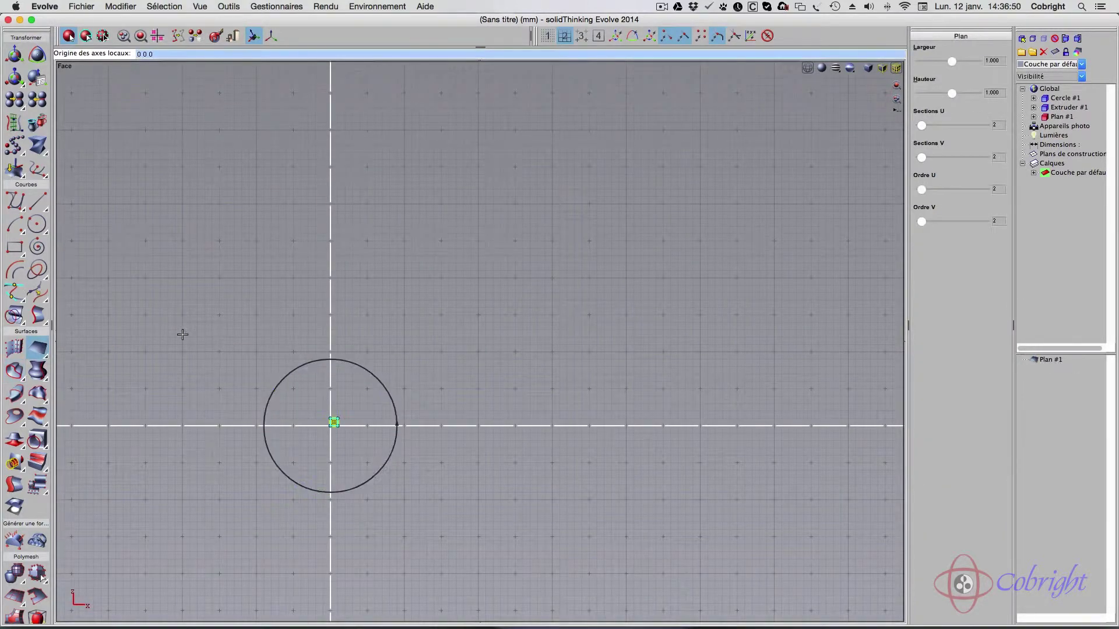
{"action": "left_click", "coordinate": [489, 533]}
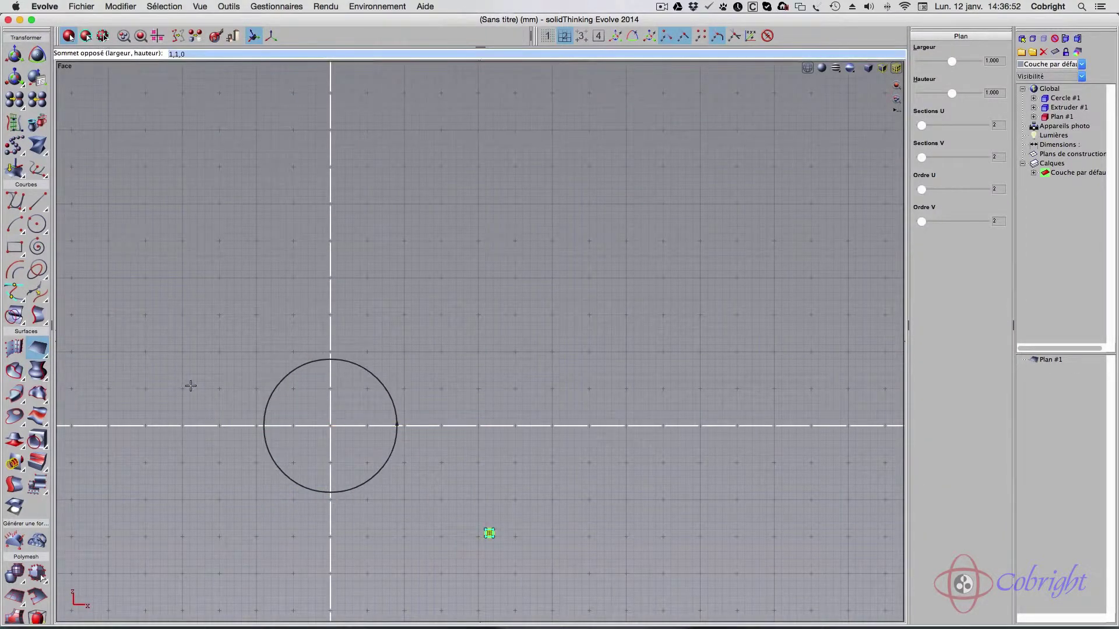
{"action": "left_click", "coordinate": [207, 331]}
{"action": "key", "text": "space"}
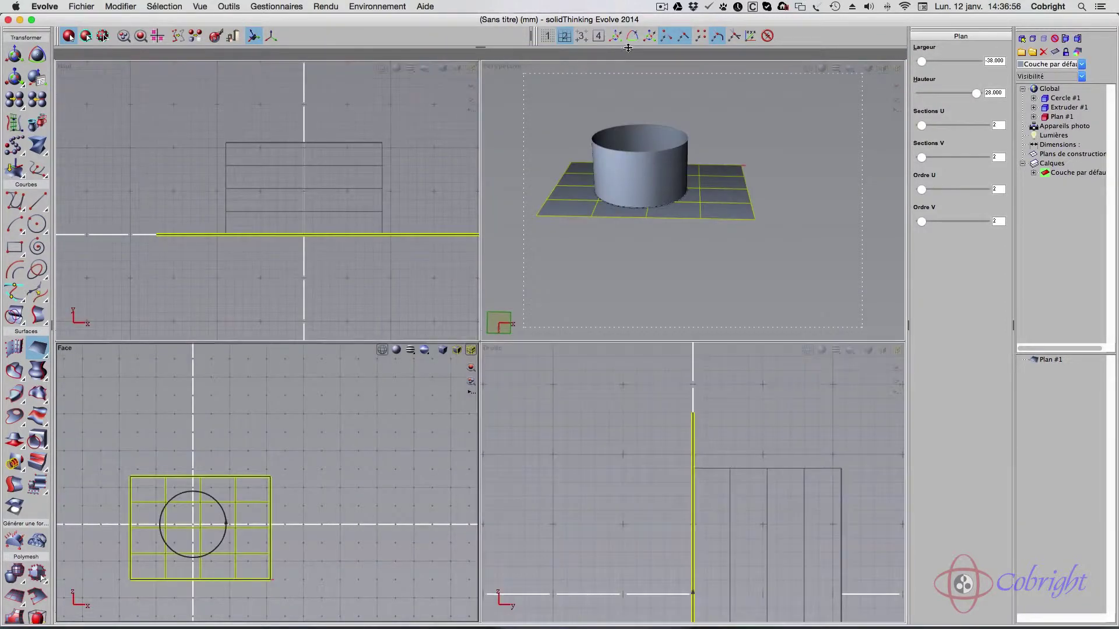
Turn off snapping, raise the plane about 2.3 mm along its Z axis, and place a copy about 6 mm above it
{"action": "left_click", "coordinate": [712, 187]}
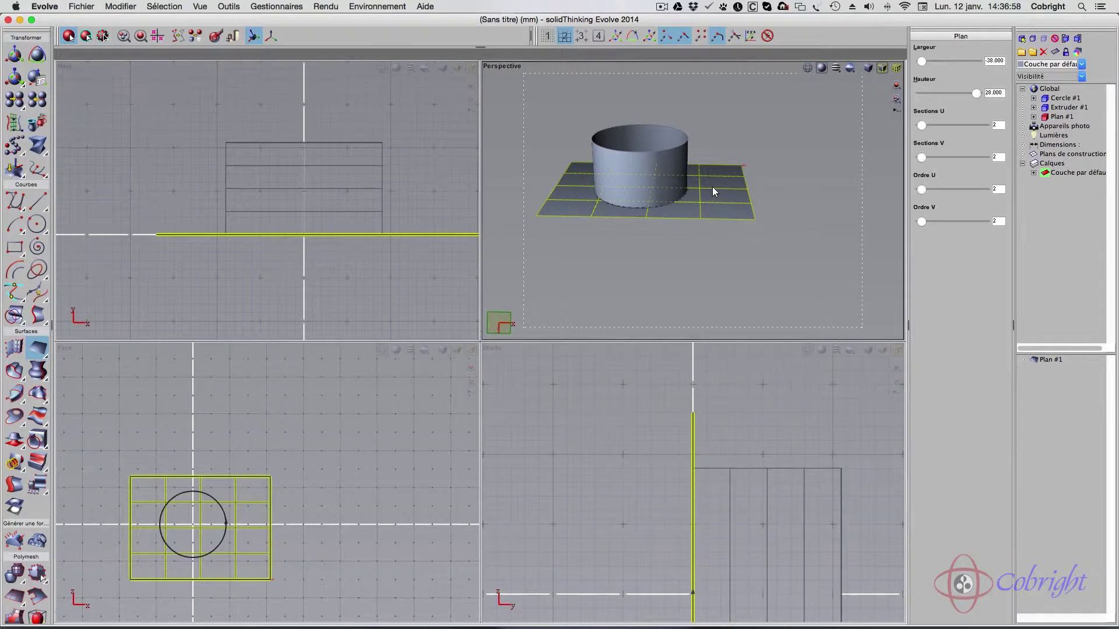
{"action": "key", "text": "m"}
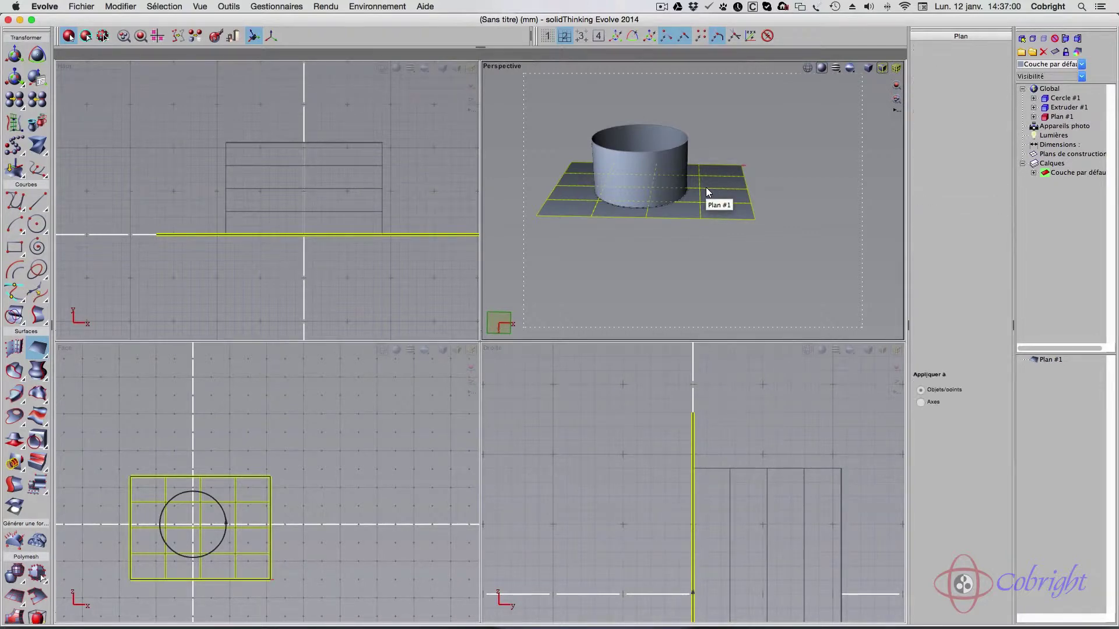
{"action": "left_click_drag", "start_coordinate": [651, 233], "coordinate": [654, 239]}
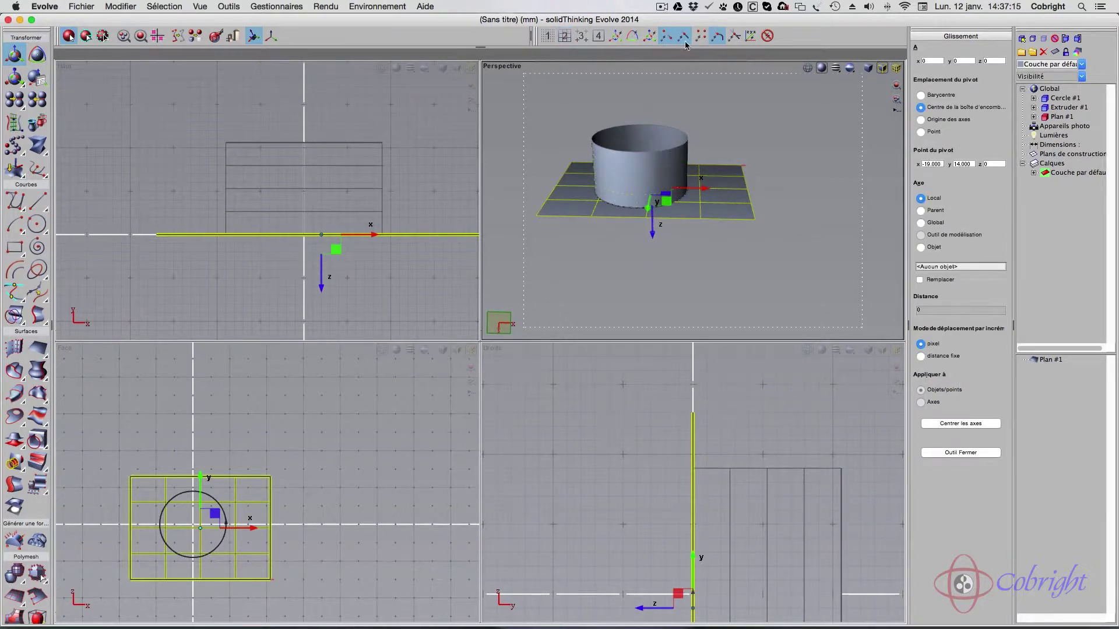
{"action": "left_click", "coordinate": [767, 35]}
{"action": "left_click_drag", "start_coordinate": [652, 235], "coordinate": [654, 228]}
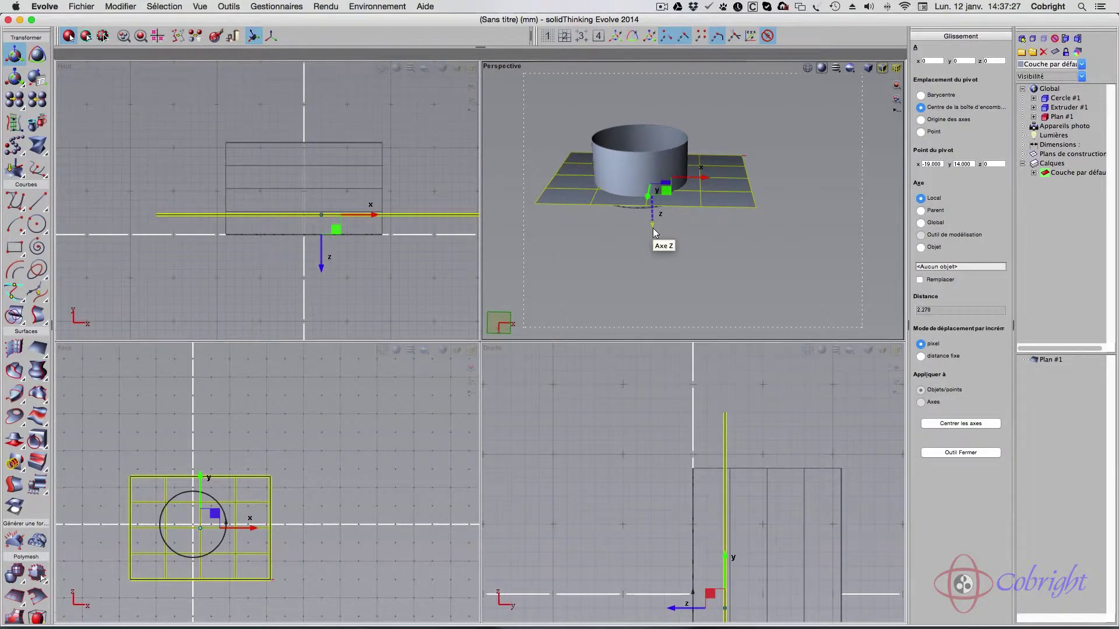
{"action": "left_click_drag", "start_coordinate": [653, 229], "coordinate": [652, 197]}
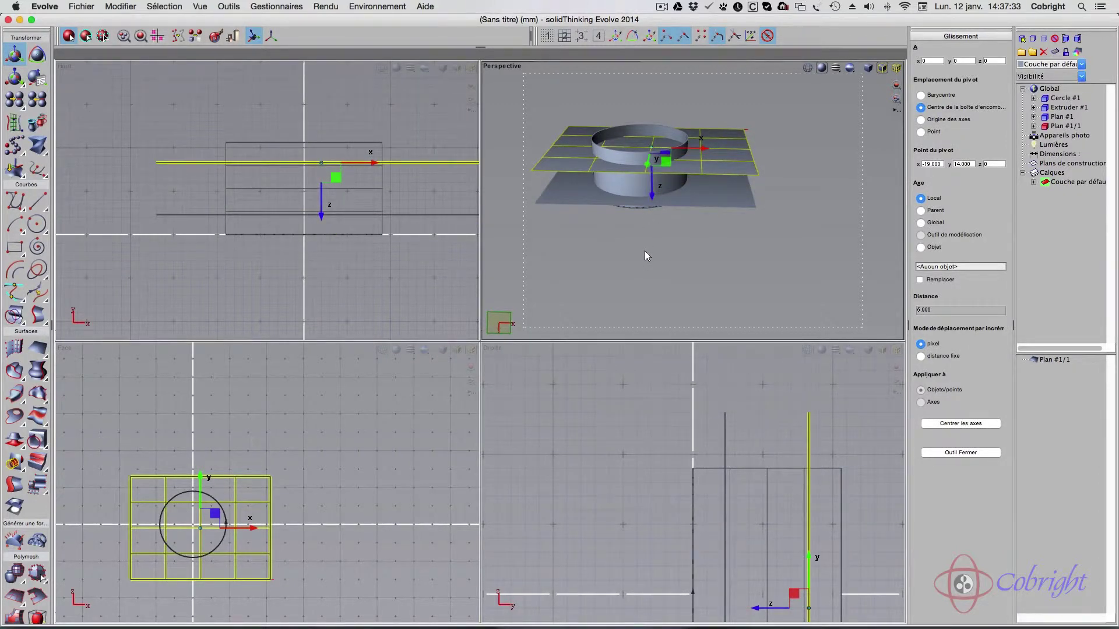
{"action": "key", "text": "space"}
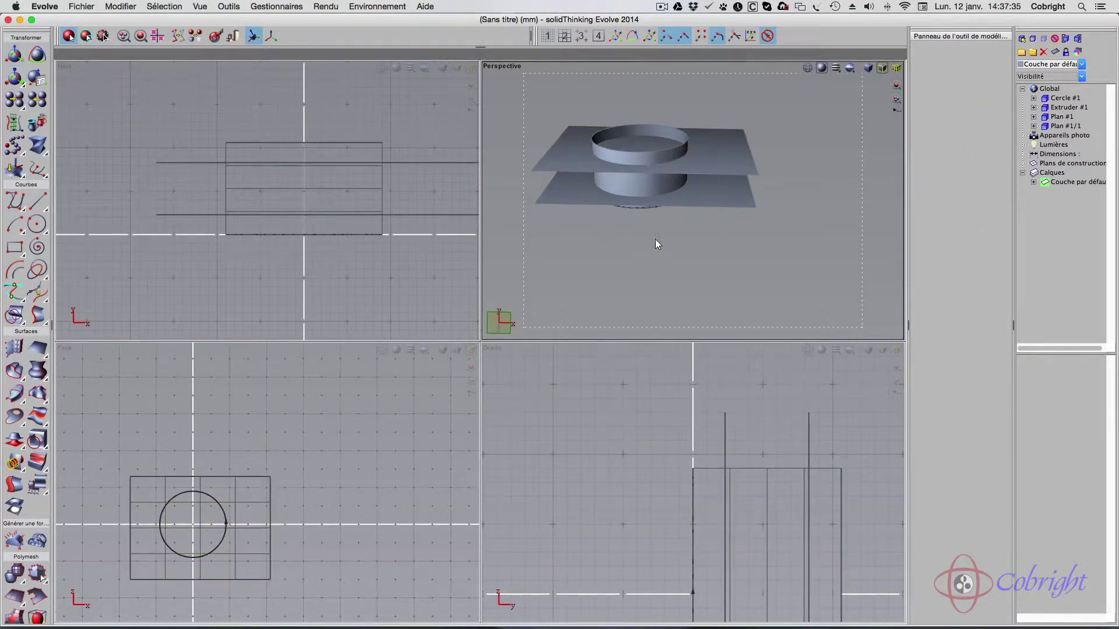
Build a closed solid from the upper plane, the extruded wall and the lower plane with the Créer un solide tool
{"action": "mouse_move", "coordinate": [655, 239]}
{"action": "middle_mouse_down"}
{"action": "mouse_move", "coordinate": [652, 202]}
{"action": "mouse_move", "coordinate": [655, 245]}
{"action": "mouse_move", "coordinate": [654, 216]}
{"action": "mouse_move", "coordinate": [665, 224]}
{"action": "middle_mouse_up"}
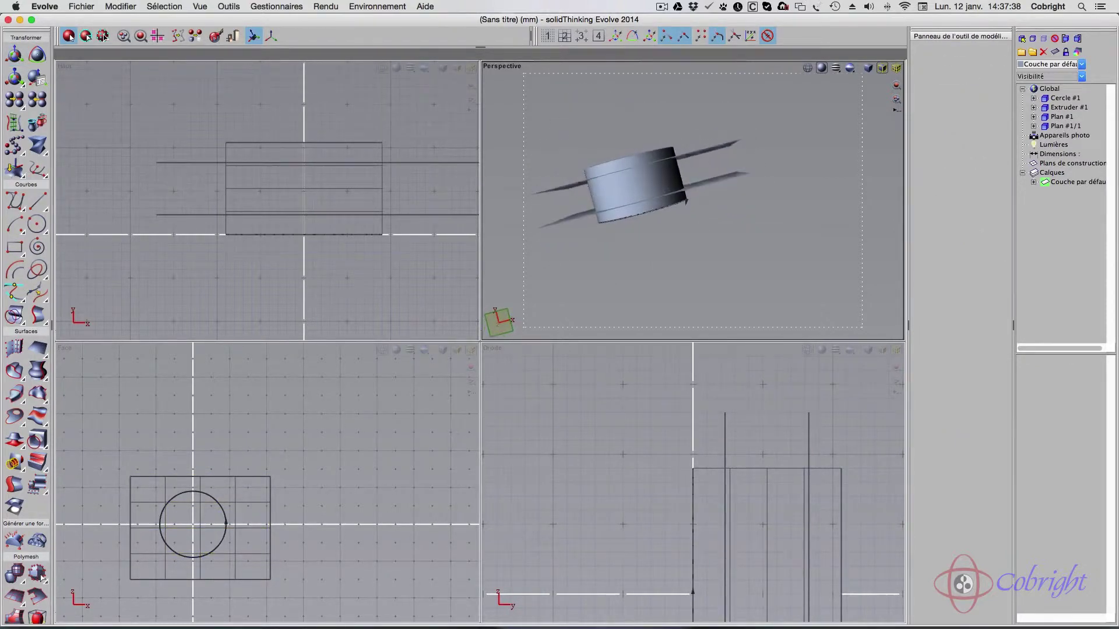
{"action": "double_click", "coordinate": [617, 63]}
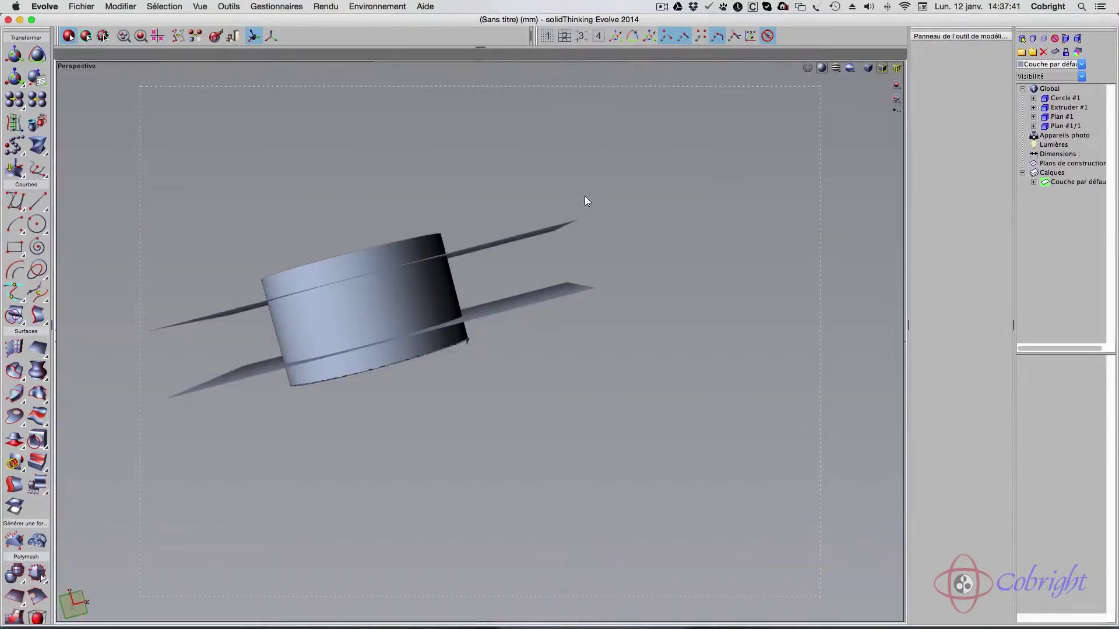
{"action": "middle_click_drag", "start_coordinate": [585, 197], "coordinate": [315, 293]}
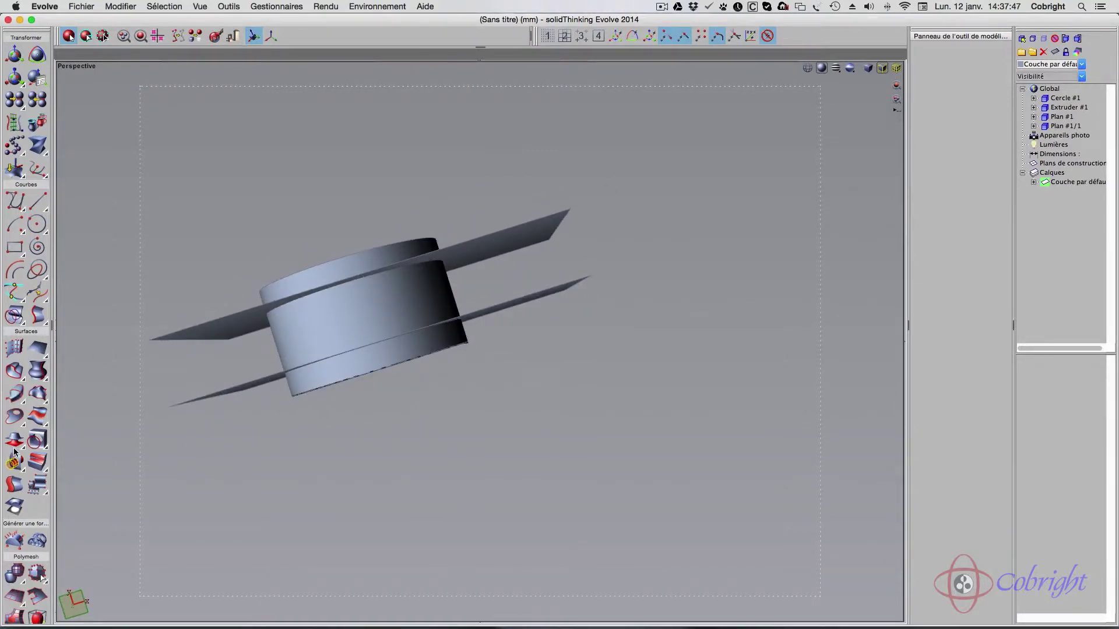
{"action": "left_click_drag", "start_coordinate": [15, 468], "coordinate": [45, 468]}
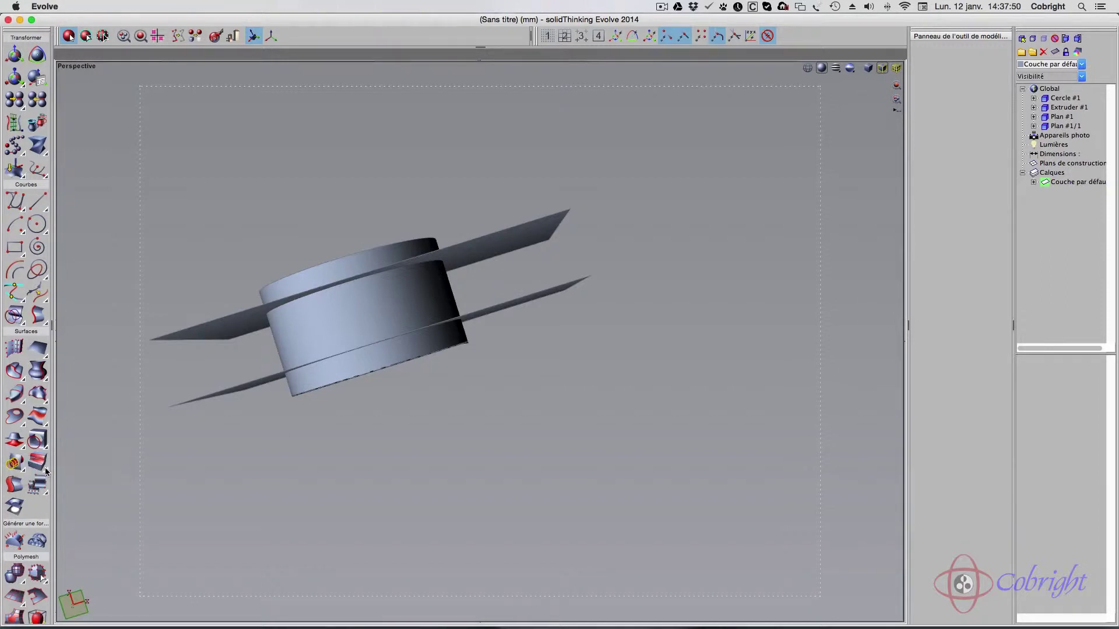
{"action": "left_click", "coordinate": [243, 323]}
{"action": "left_click", "coordinate": [325, 330]}
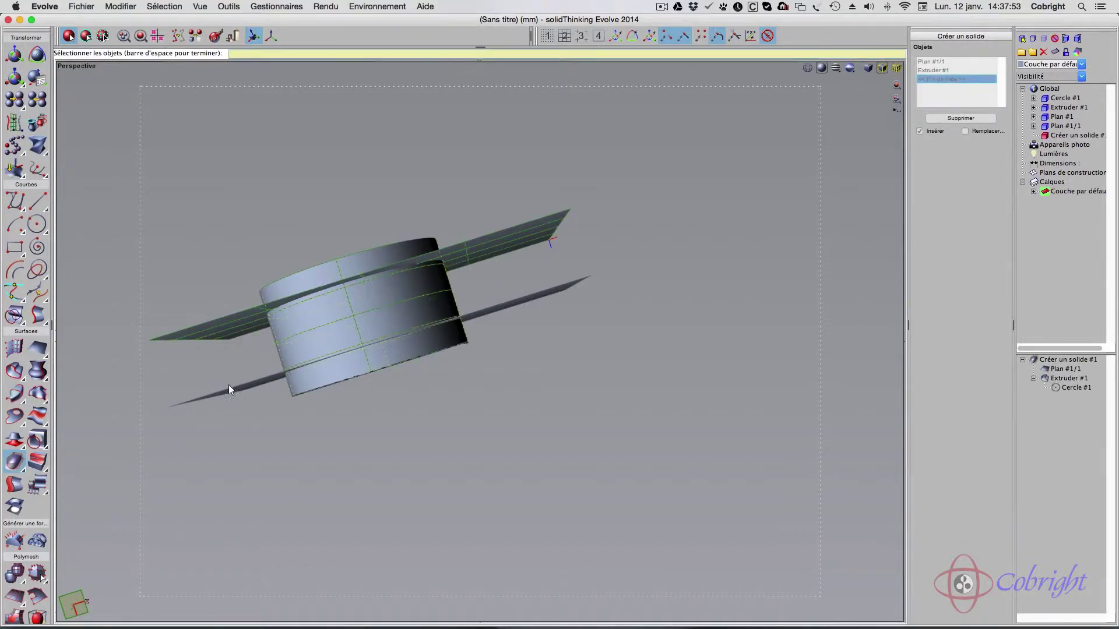
{"action": "left_click", "coordinate": [216, 394]}
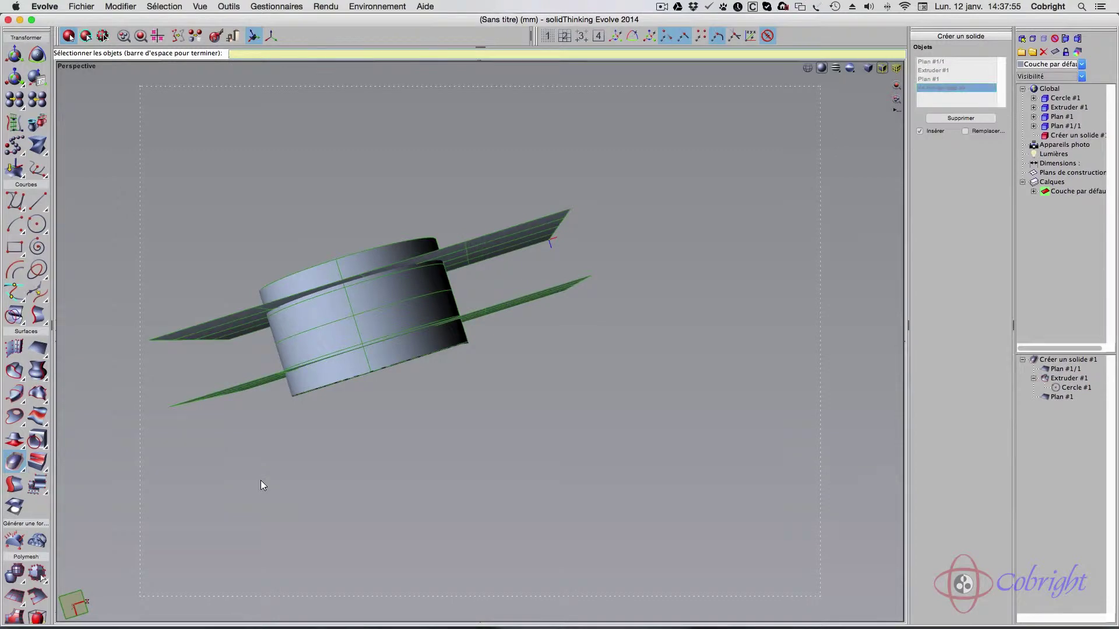
{"action": "key", "text": "space"}
{"action": "mouse_move", "coordinate": [373, 292]}
{"action": "middle_mouse_down"}
{"action": "mouse_move", "coordinate": [367, 361]}
{"action": "mouse_move", "coordinate": [437, 367]}
{"action": "mouse_move", "coordinate": [414, 297]}
{"action": "mouse_move", "coordinate": [384, 335]}
{"action": "middle_mouse_up"}
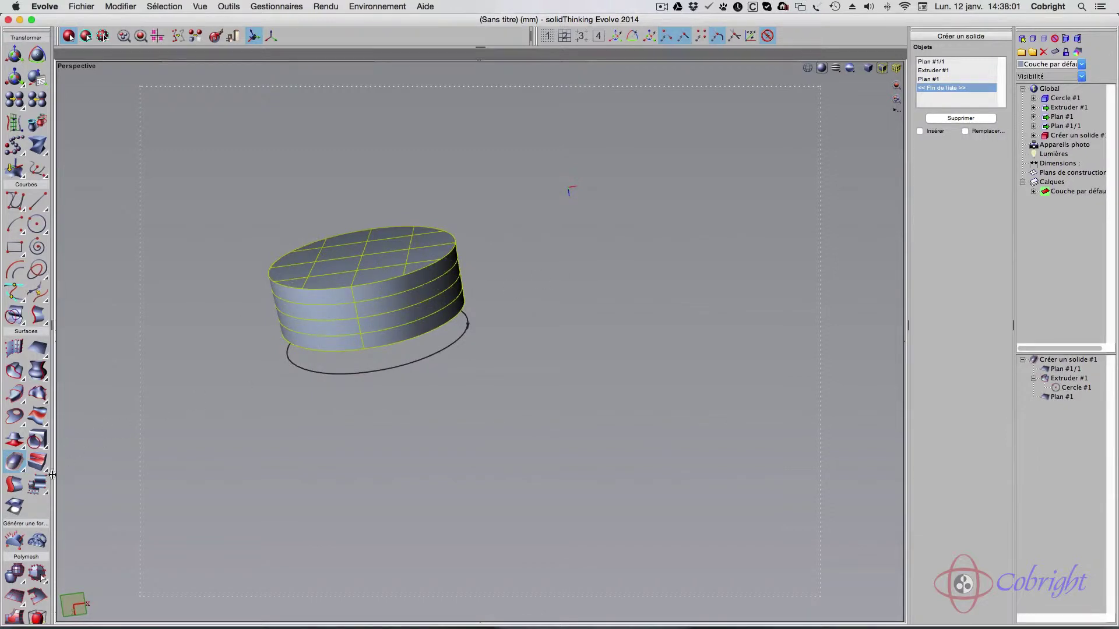
{"action": "left_click", "coordinate": [37, 463]}
{"action": "left_click", "coordinate": [388, 317]}
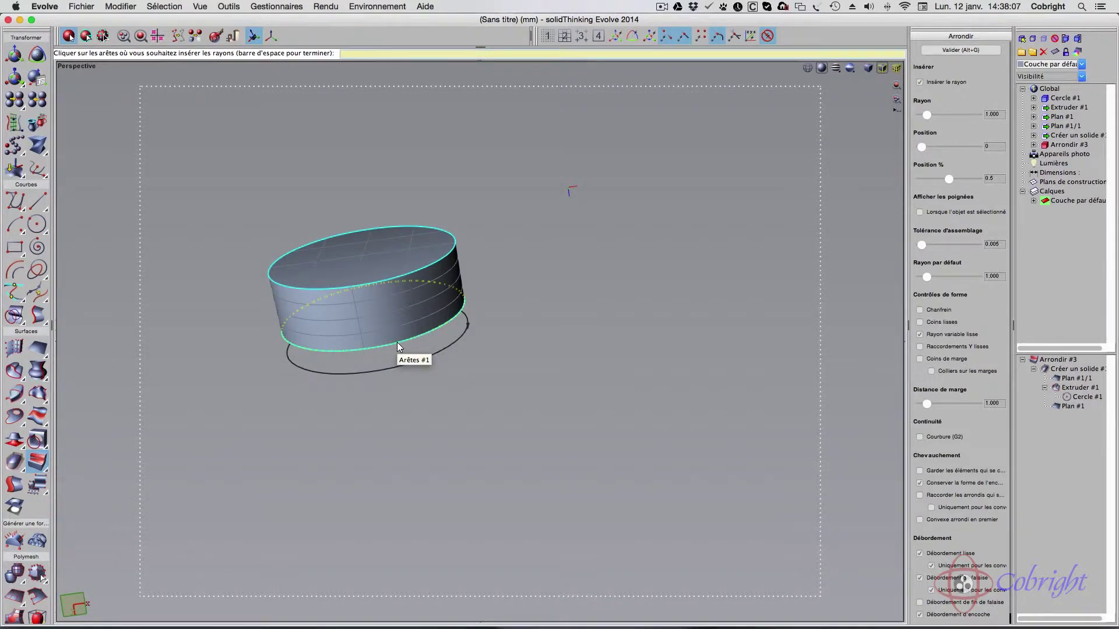
{"action": "key", "text": "Escape"}
Shell the closed cylinder through its upper face with a global wall thickness of 0.5 mm
{"action": "mouse_move", "coordinate": [623, 317]}
{"action": "middle_mouse_down"}
{"action": "mouse_move", "coordinate": [625, 373]}
{"action": "mouse_move", "coordinate": [699, 361]}
{"action": "mouse_move", "coordinate": [632, 309]}
{"action": "mouse_move", "coordinate": [615, 349]}
{"action": "mouse_move", "coordinate": [624, 374]}
{"action": "mouse_move", "coordinate": [630, 335]}
{"action": "middle_mouse_up"}
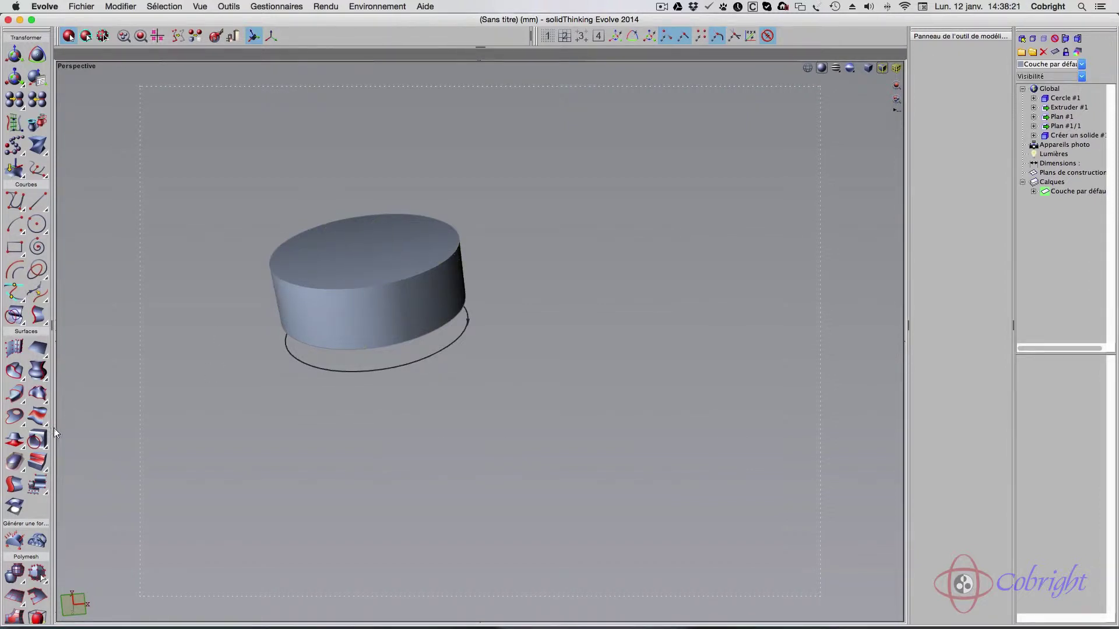
{"action": "left_click", "coordinate": [15, 445]}
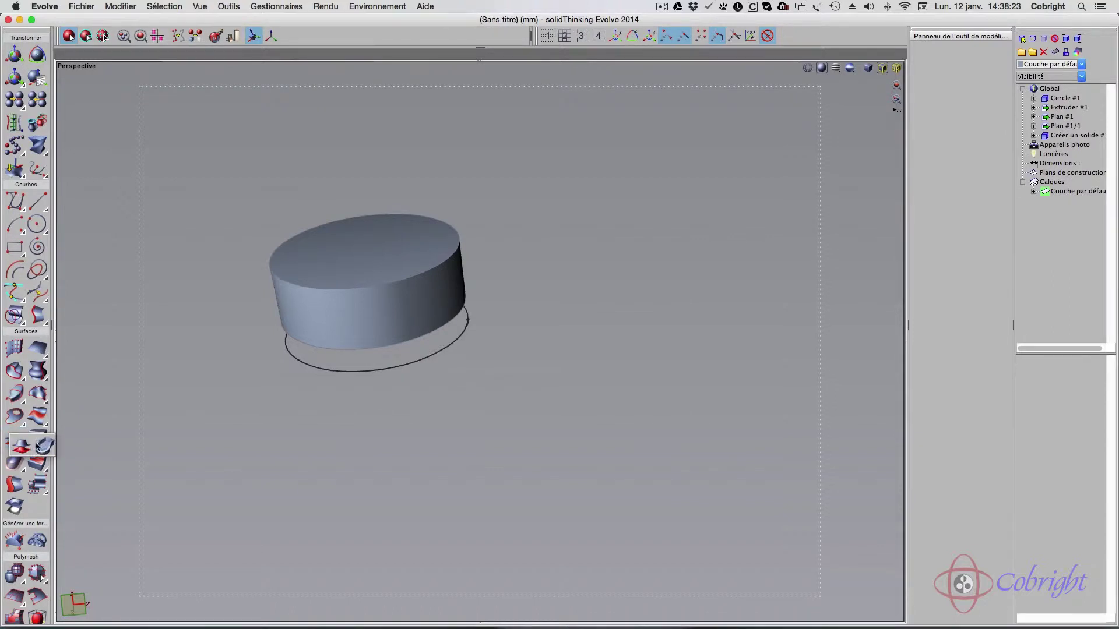
{"action": "left_click", "coordinate": [42, 446]}
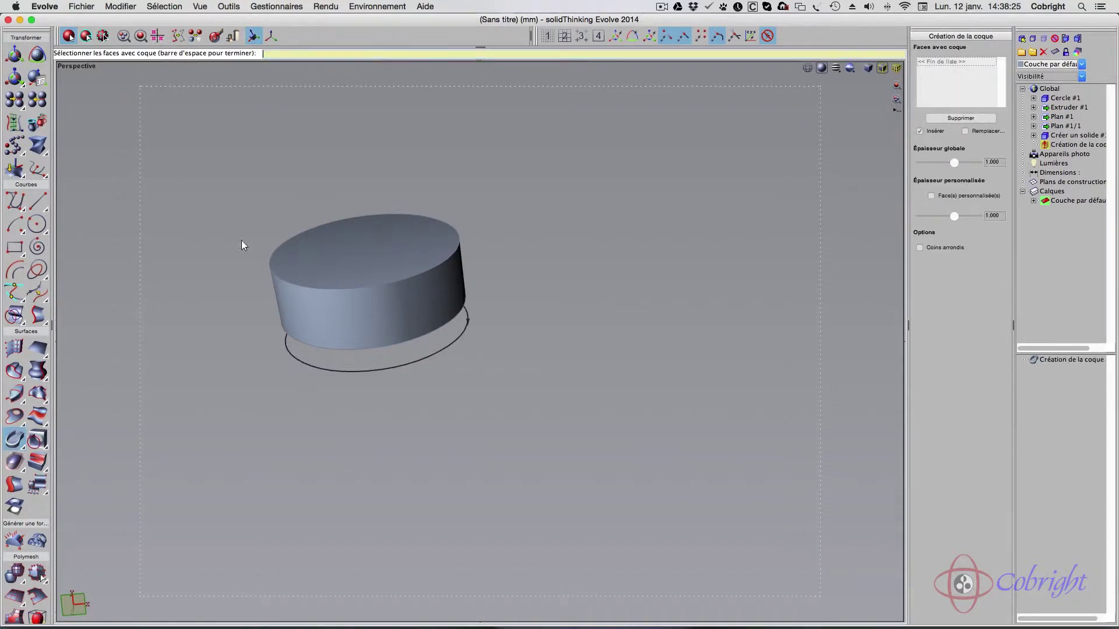
{"action": "left_click", "coordinate": [368, 241]}
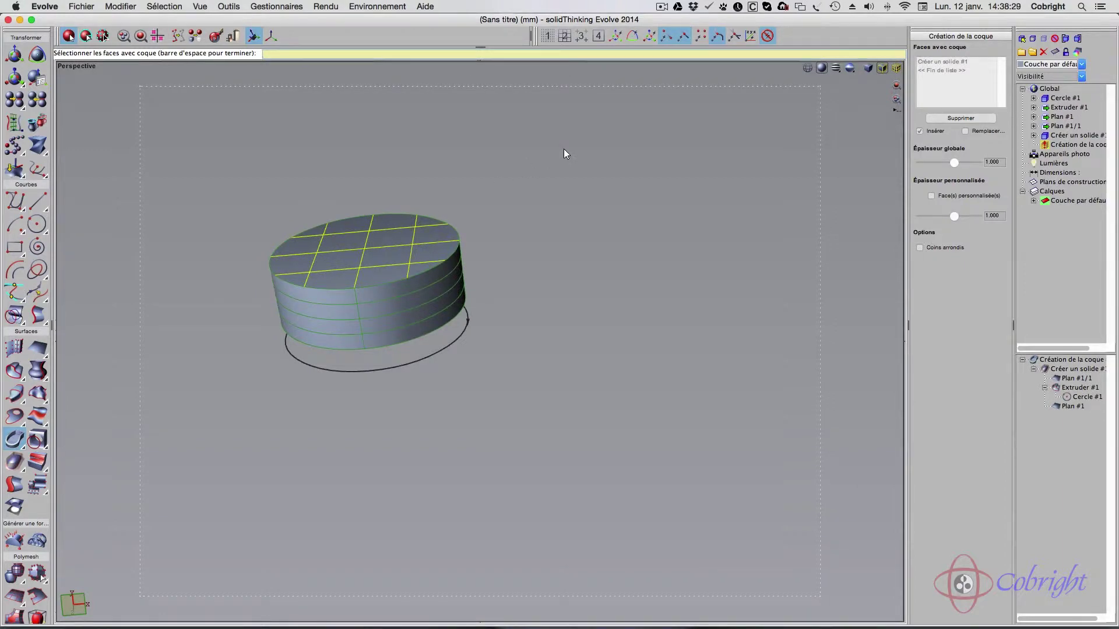
{"action": "key", "text": "space"}
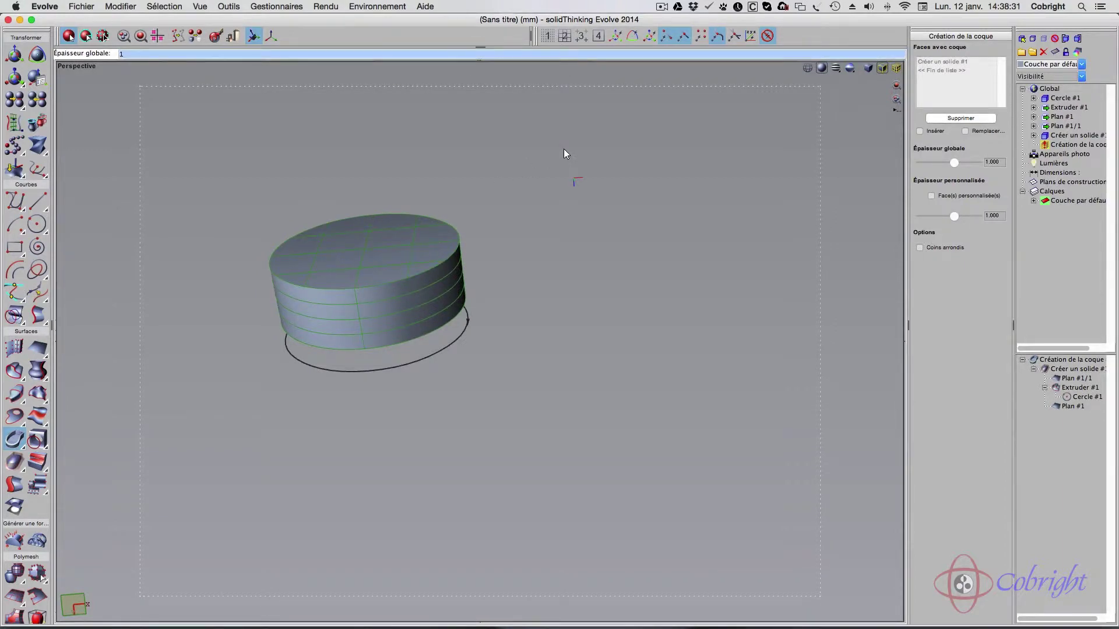
{"action": "type", "text": "0.5"}
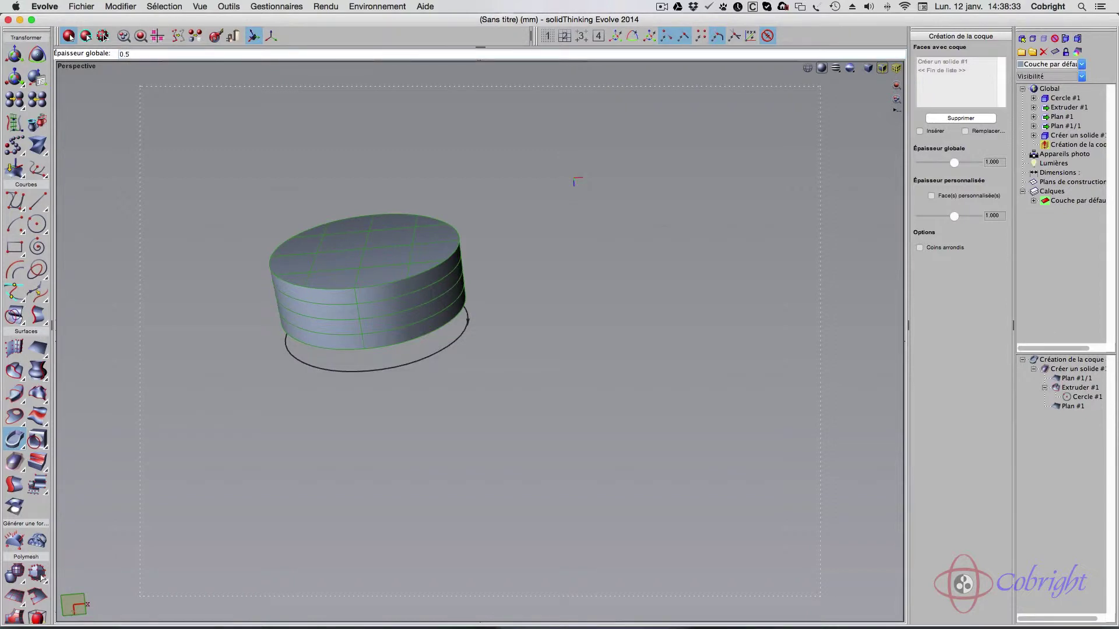
{"action": "key", "text": "Return"}
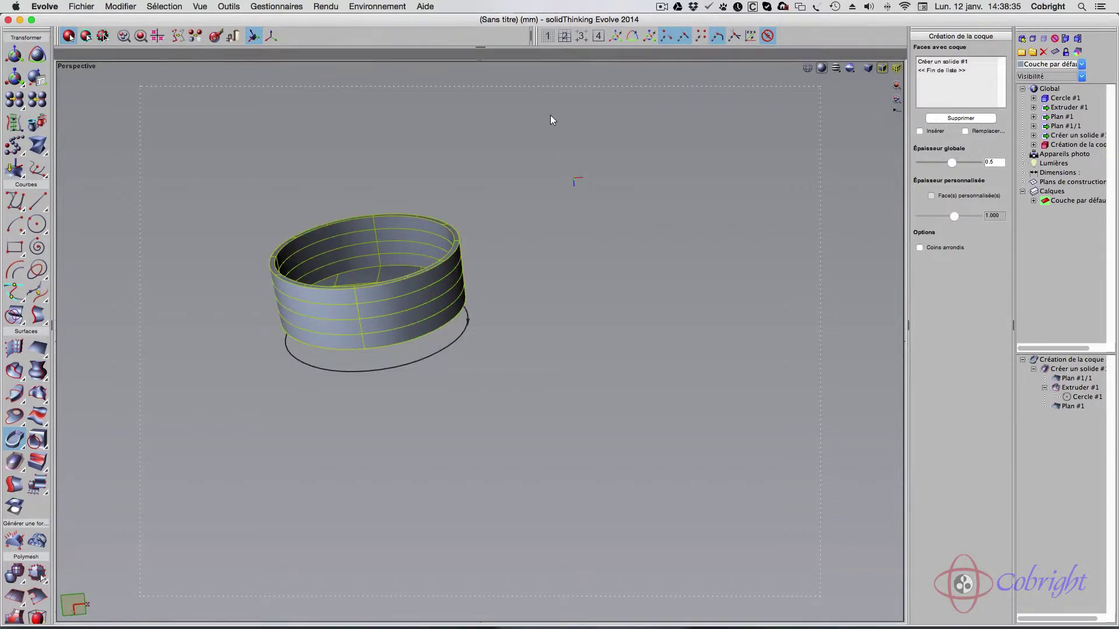
Examine the hollowed cylinder's inner wall and floor from several angles and distances
{"action": "middle_click_drag", "start_coordinate": [555, 161], "coordinate": [557, 192]}
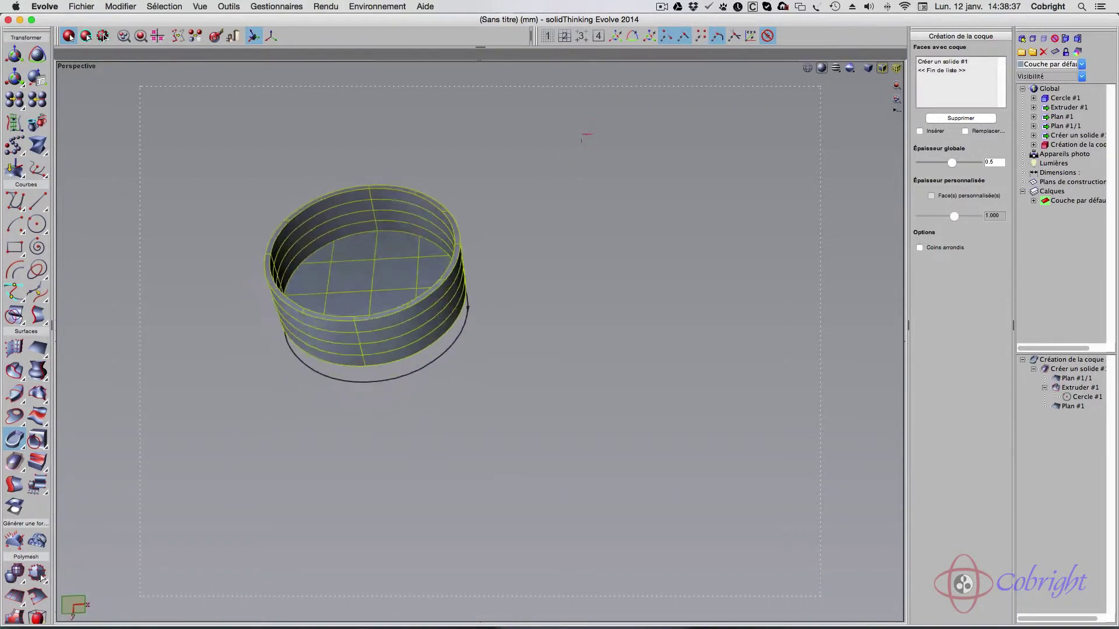
{"action": "middle_click_drag", "start_coordinate": [583, 136], "coordinate": [606, 205]}
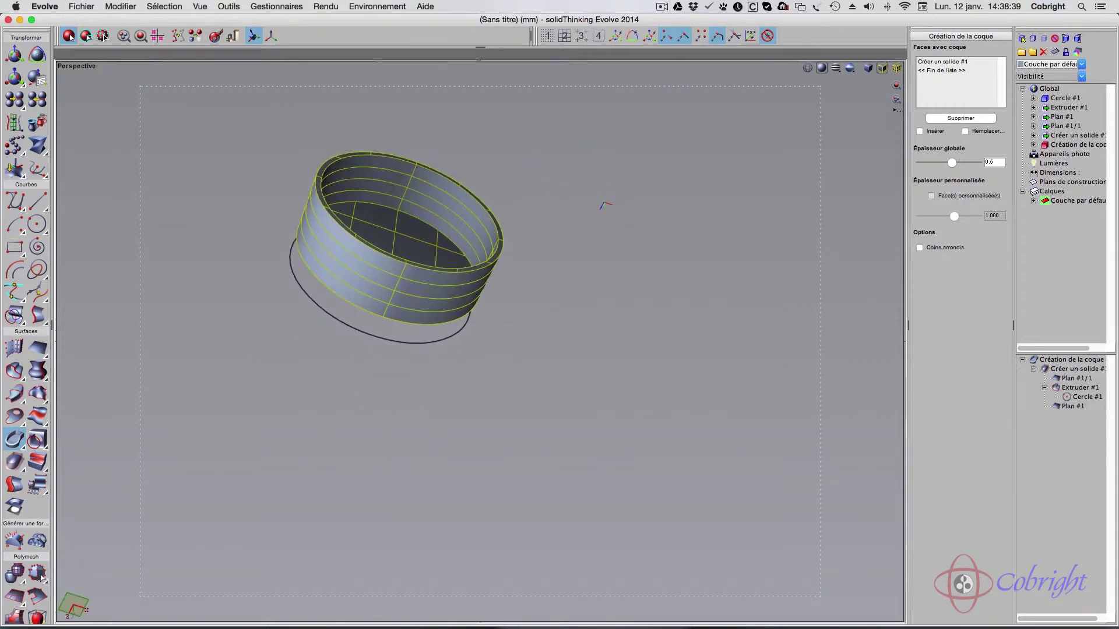
{"action": "scroll", "coordinate": [543, 178], "scroll_direction": "down", "scroll_amount": 5}
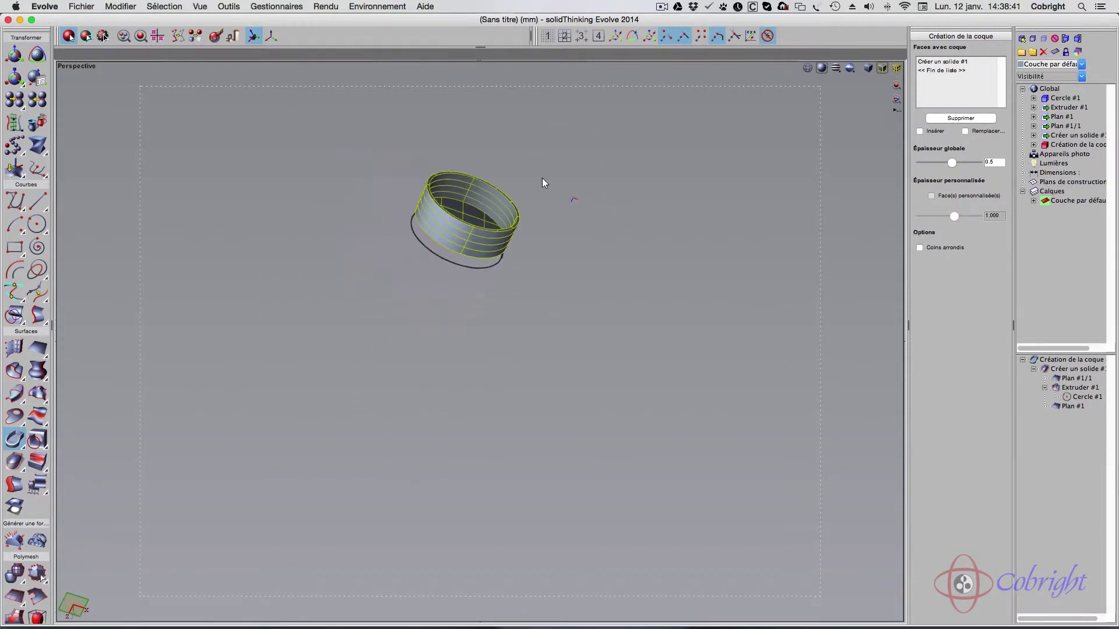
{"action": "scroll", "coordinate": [542, 178], "scroll_direction": "up", "scroll_amount": 3}
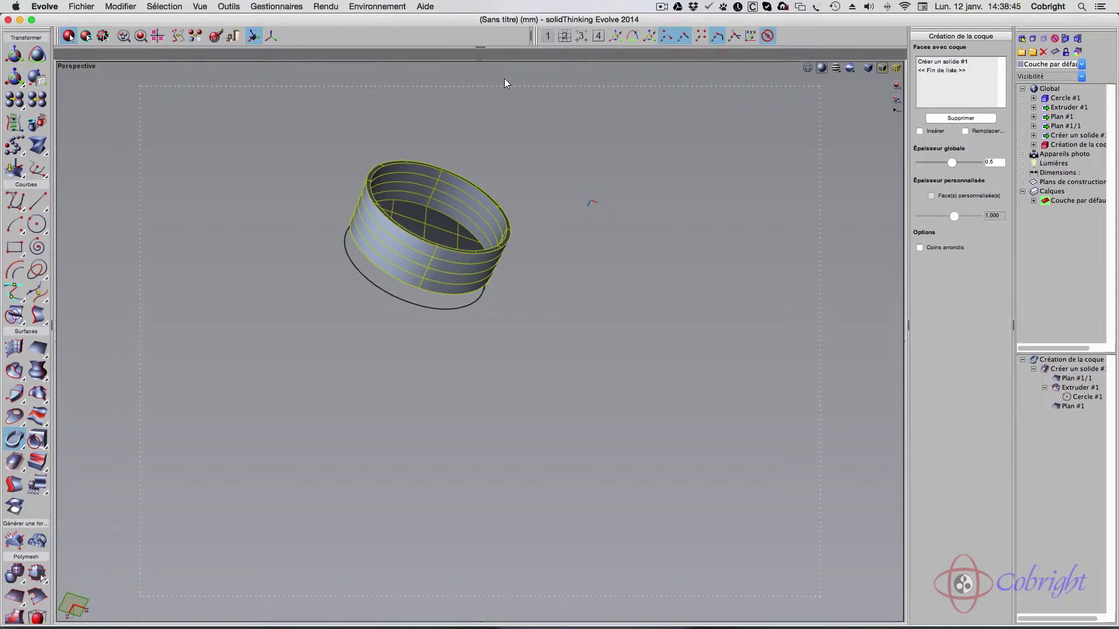
{"action": "scroll", "coordinate": [558, 185], "scroll_direction": "up", "scroll_amount": 2}
{"action": "scroll", "coordinate": [558, 185], "scroll_direction": "down", "scroll_amount": 5}
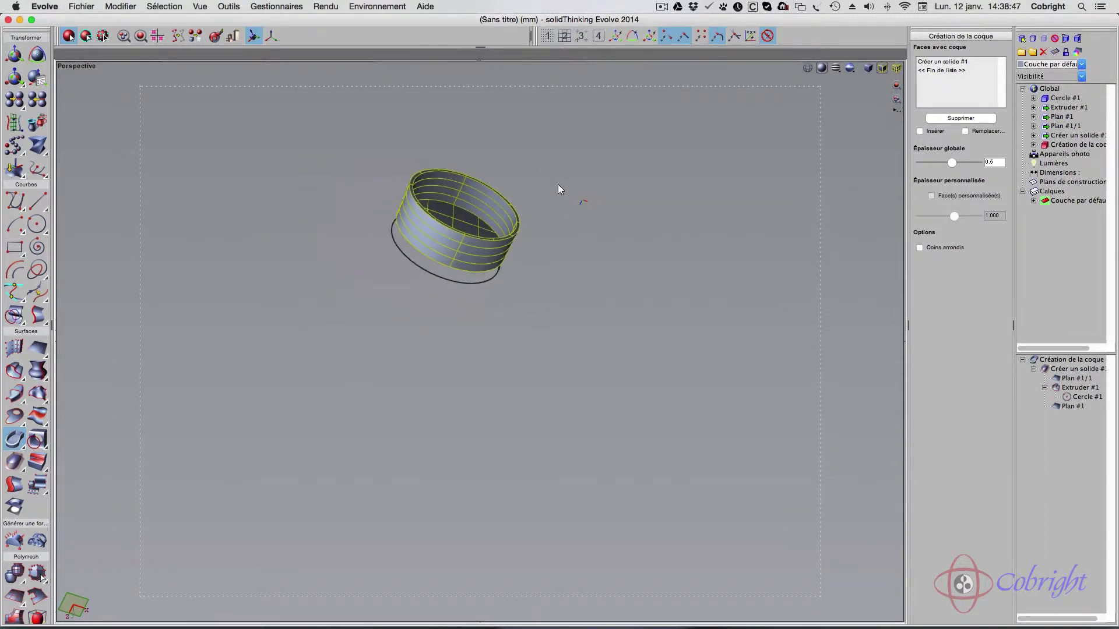
{"action": "scroll", "coordinate": [558, 186], "scroll_direction": "up", "scroll_amount": 2}
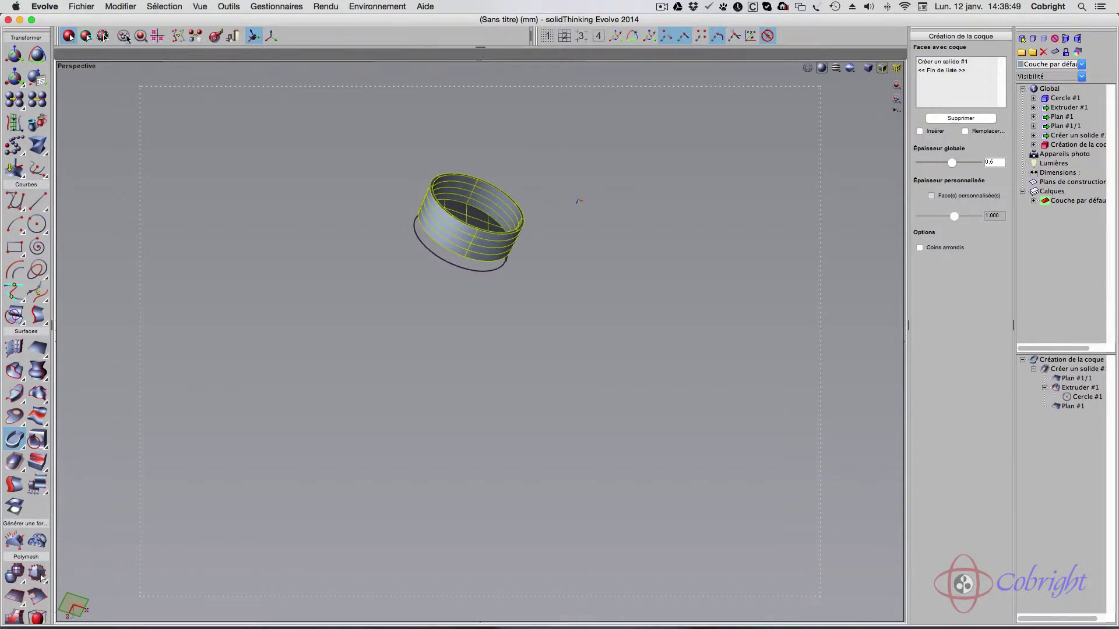
Start a new empty model without saving the current one and show all four views
{"action": "left_click", "coordinate": [81, 7]}
{"action": "left_click", "coordinate": [196, 21]}
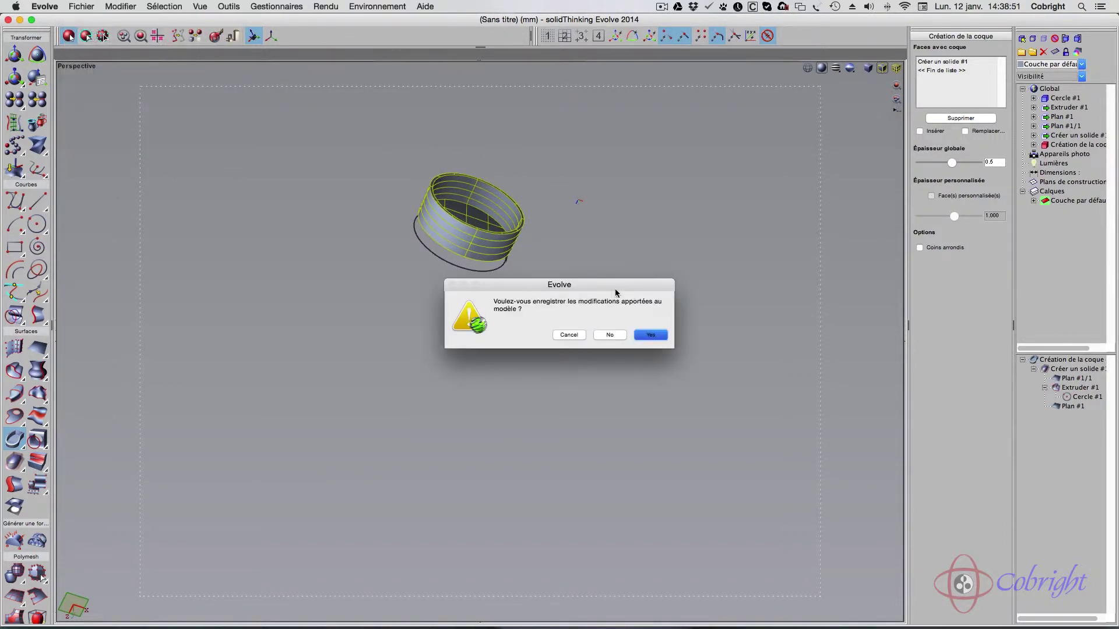
{"action": "left_click", "coordinate": [612, 334]}
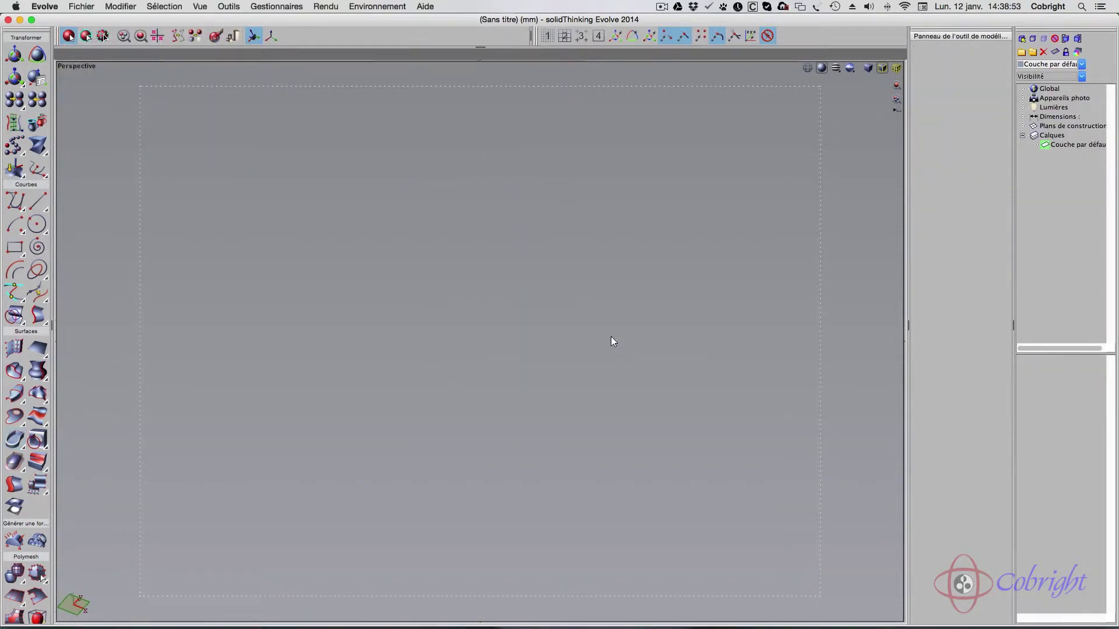
{"action": "double_click", "coordinate": [547, 64]}
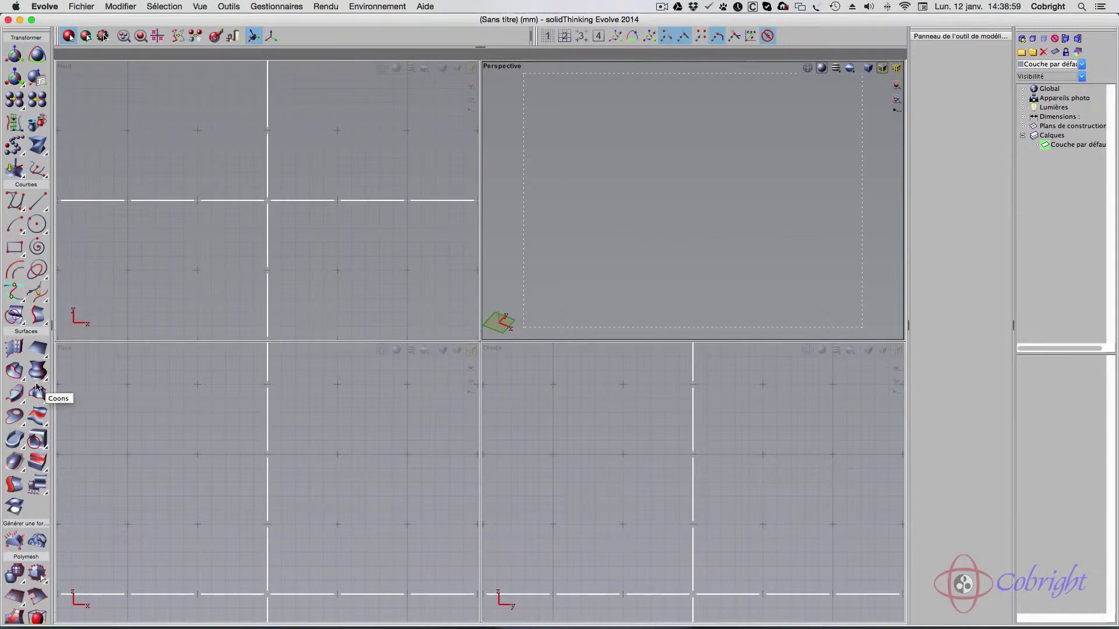
Create a sphere centred on the origin with a radius of about 7.6 mm
{"action": "left_click", "coordinate": [39, 351]}
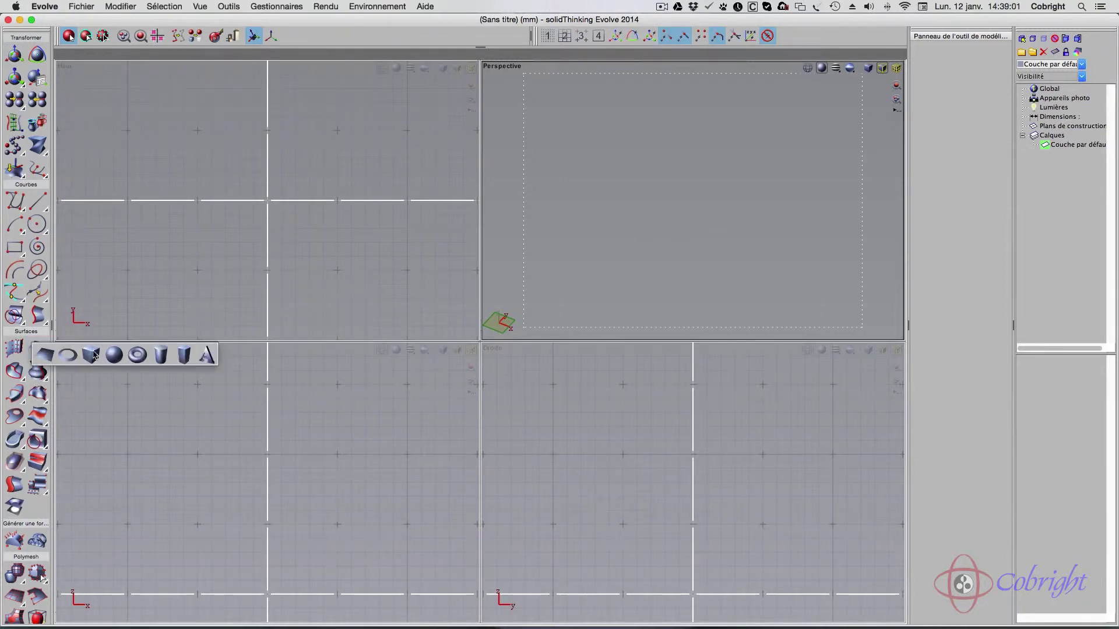
{"action": "left_click", "coordinate": [116, 357]}
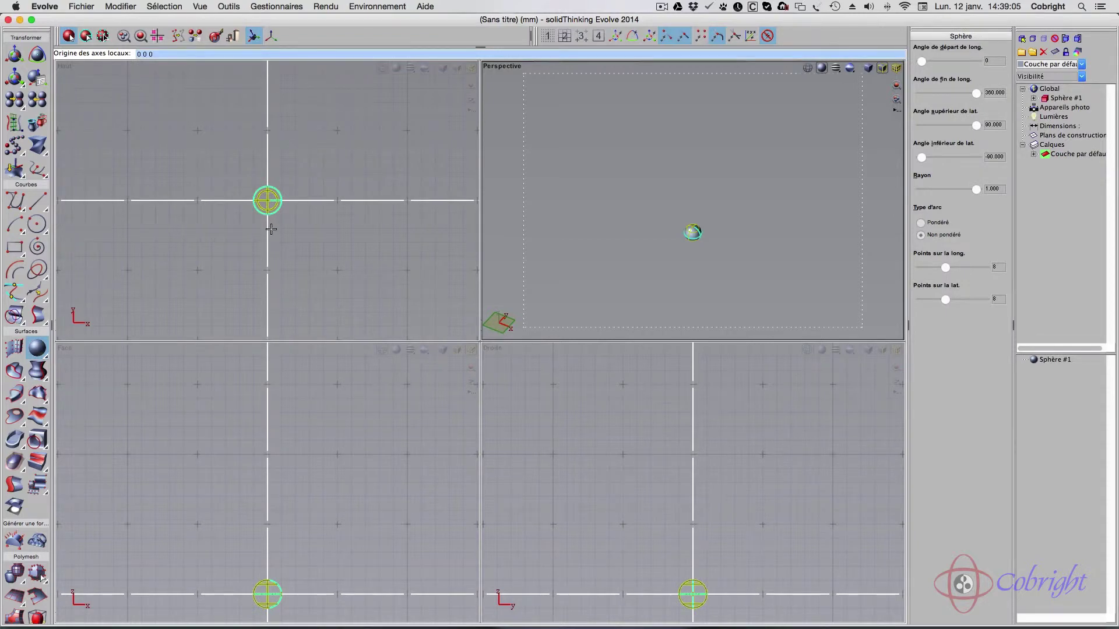
{"action": "key", "text": "Return"}
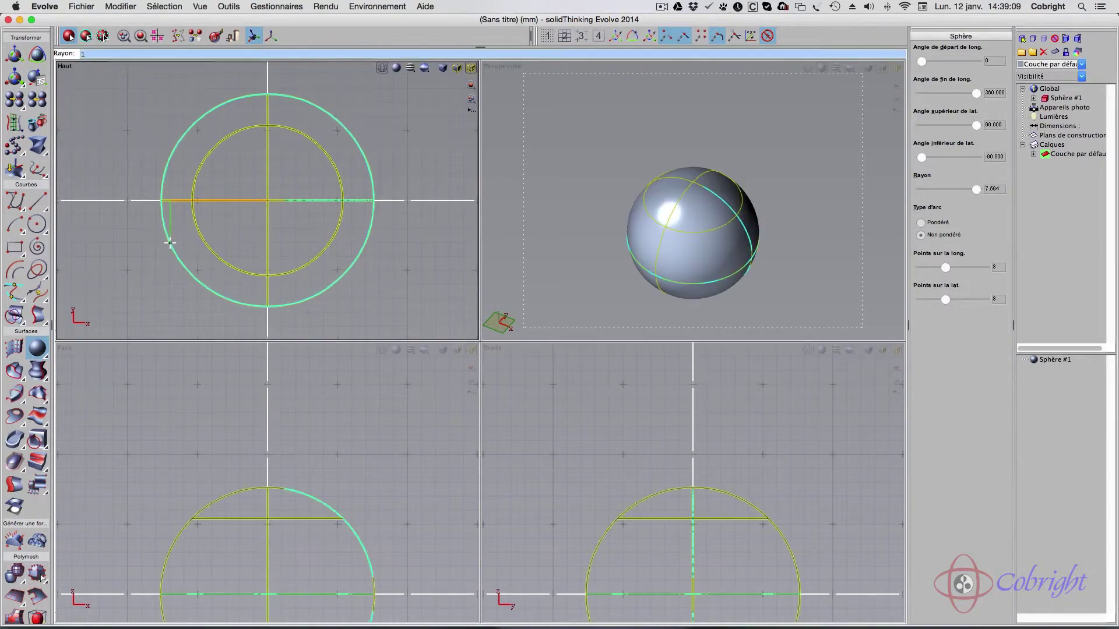
{"action": "left_click", "coordinate": [171, 243]}
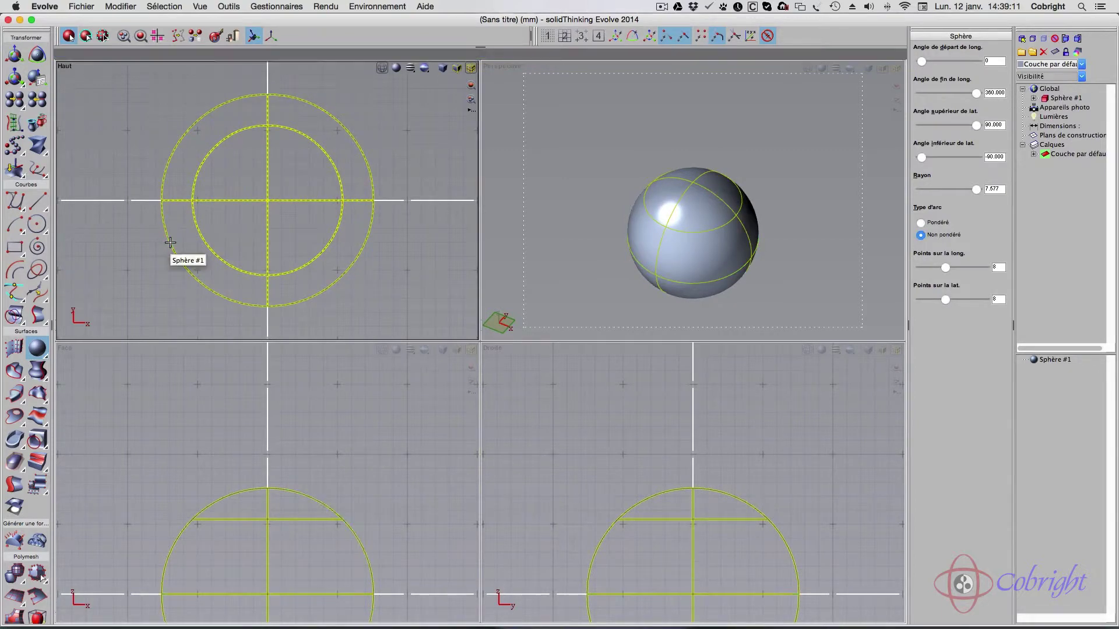
{"action": "left_click", "coordinate": [115, 256]}
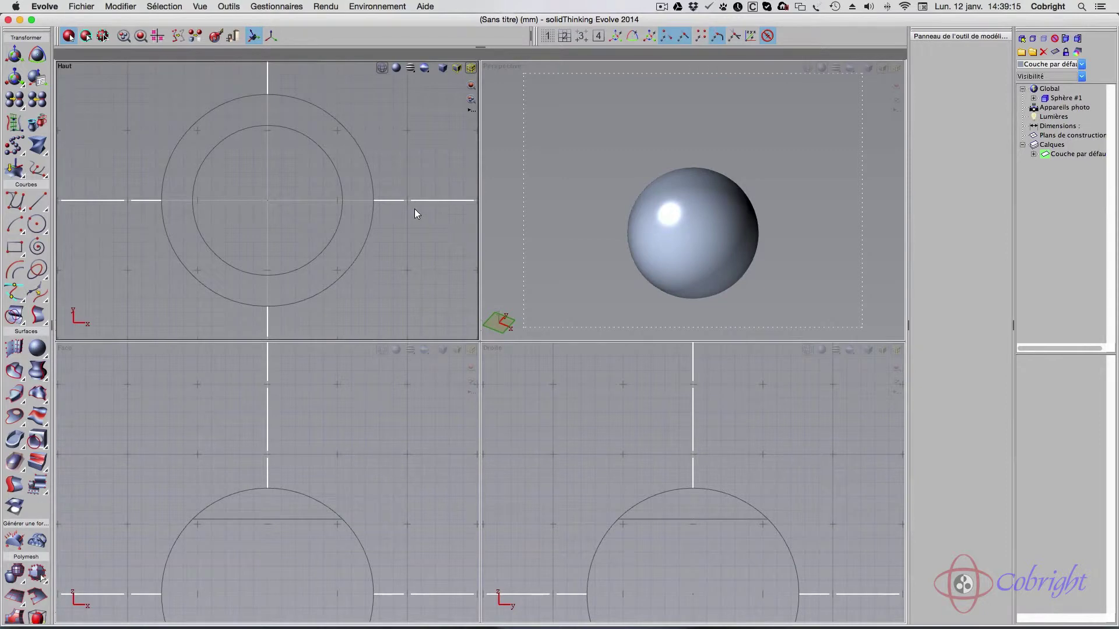
Draw a circle of about 1.04 mm radius centred on the origin and raise it about 9.6 mm along its Z axis
{"action": "left_click", "coordinate": [35, 227]}
{"action": "left_click", "coordinate": [263, 198]}
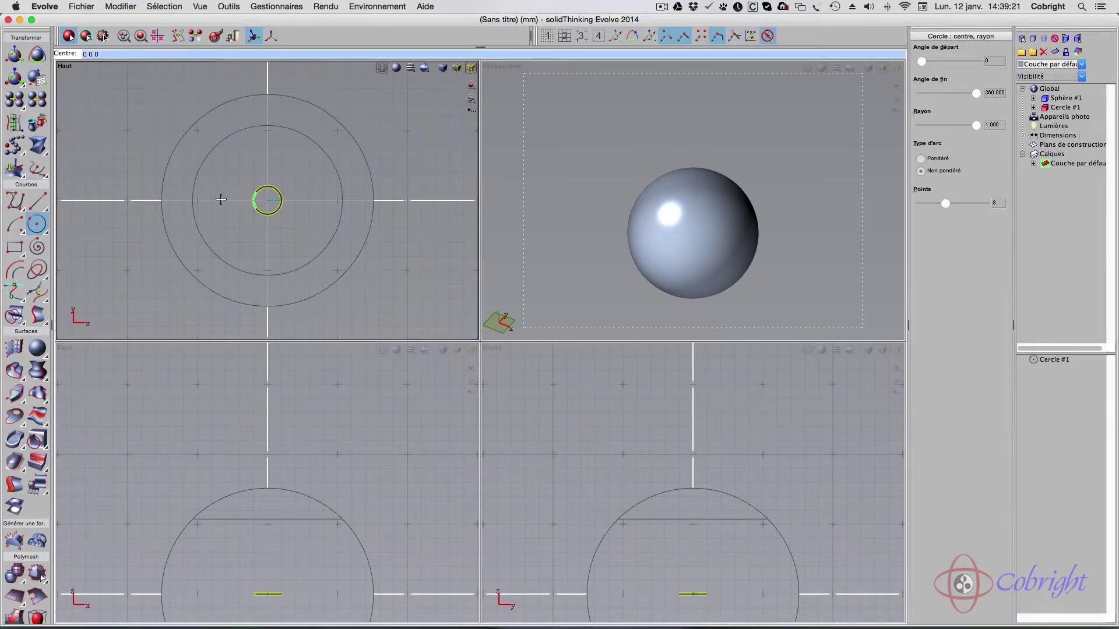
{"action": "key", "text": "Return"}
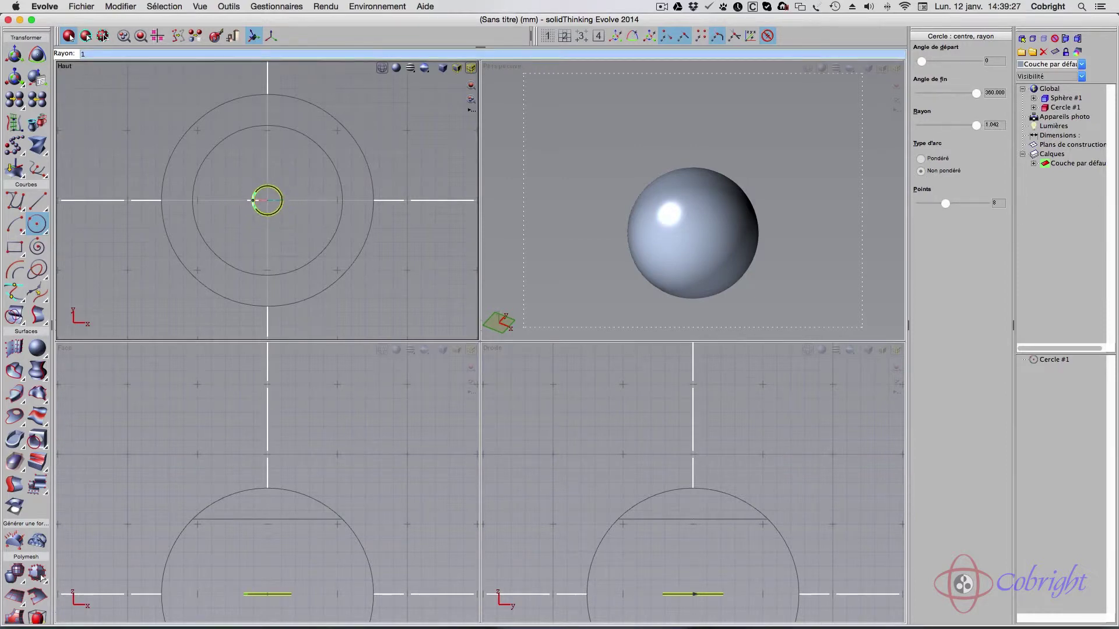
{"action": "left_click", "coordinate": [253, 201]}
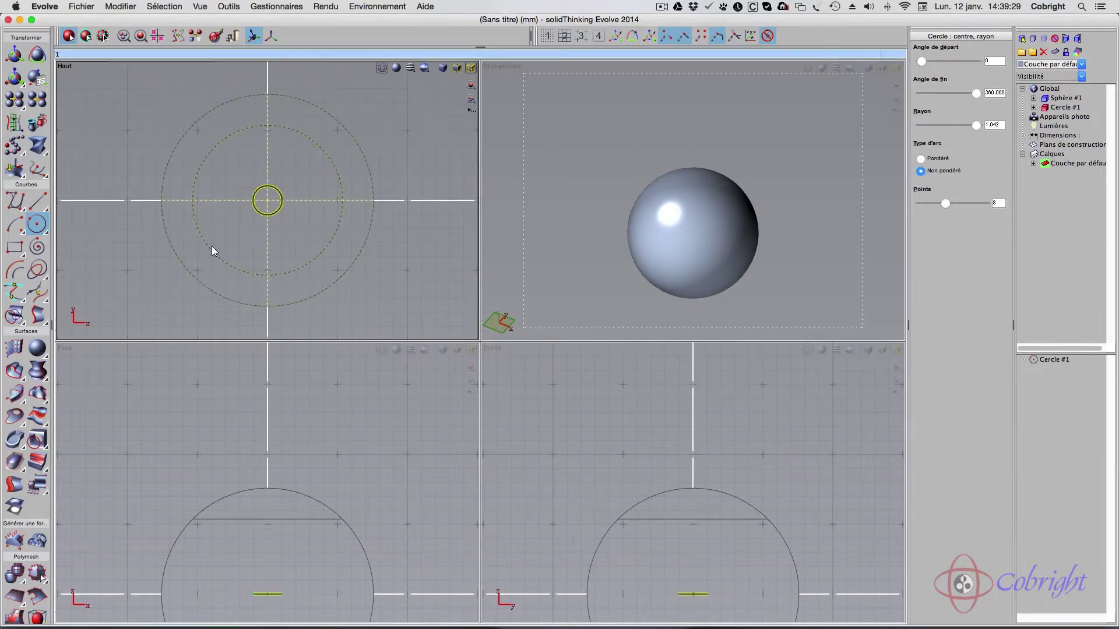
{"action": "left_click", "coordinate": [14, 53]}
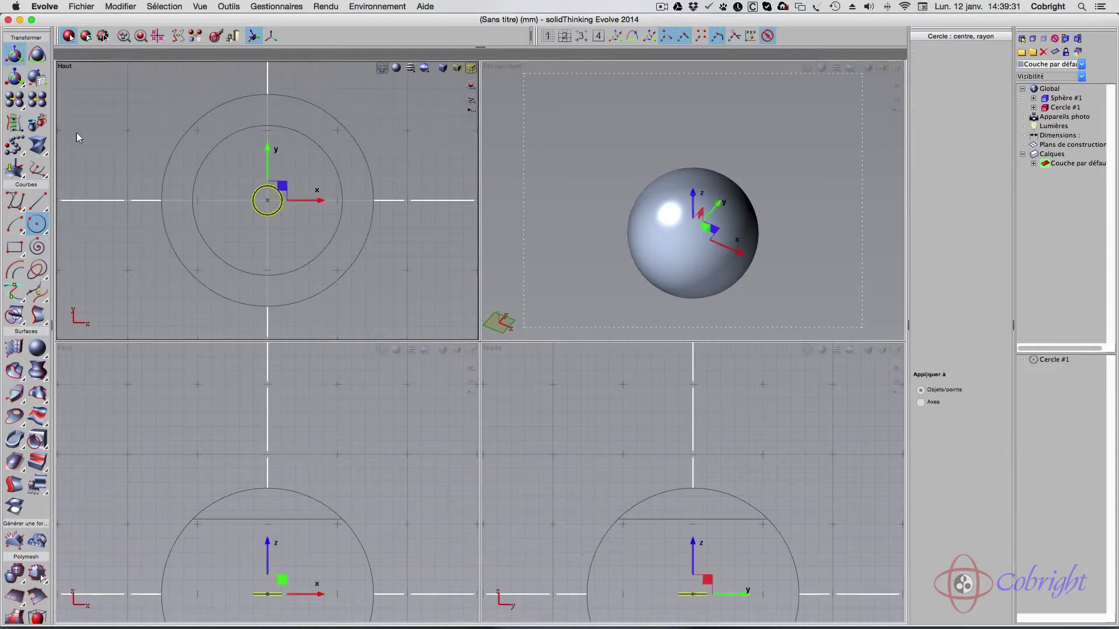
{"action": "left_click_drag", "start_coordinate": [268, 545], "coordinate": [267, 401]}
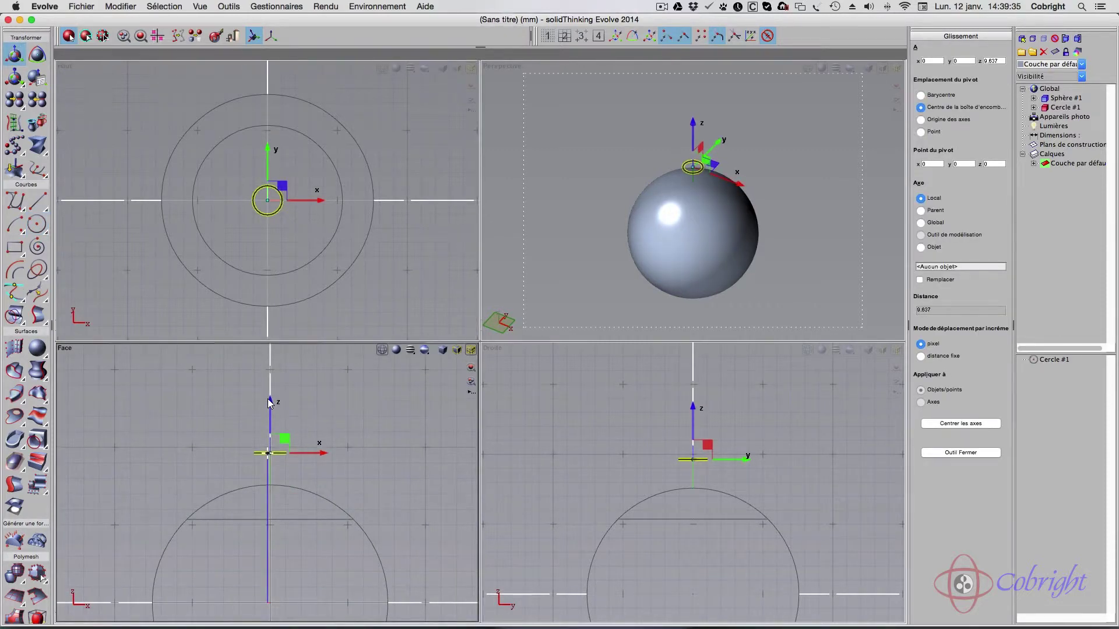
Extrude the raised circle about 3.65 mm down into the sphere, with flat start and end caps
{"action": "left_click", "coordinate": [14, 371]}
{"action": "left_click", "coordinate": [260, 458]}
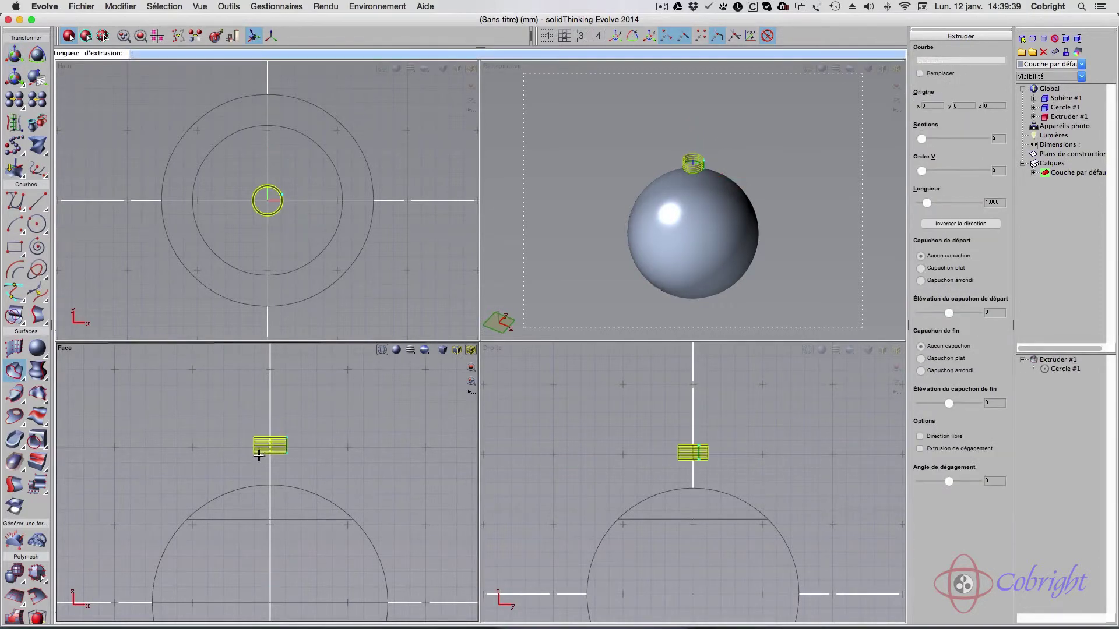
{"action": "left_click", "coordinate": [269, 510]}
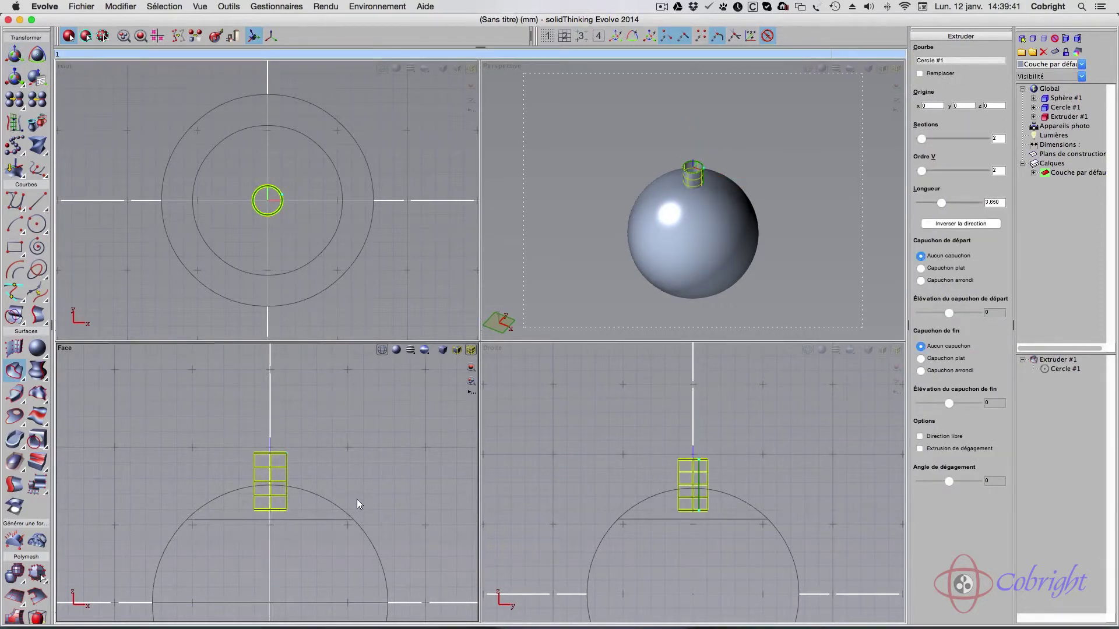
{"action": "left_click", "coordinate": [921, 269]}
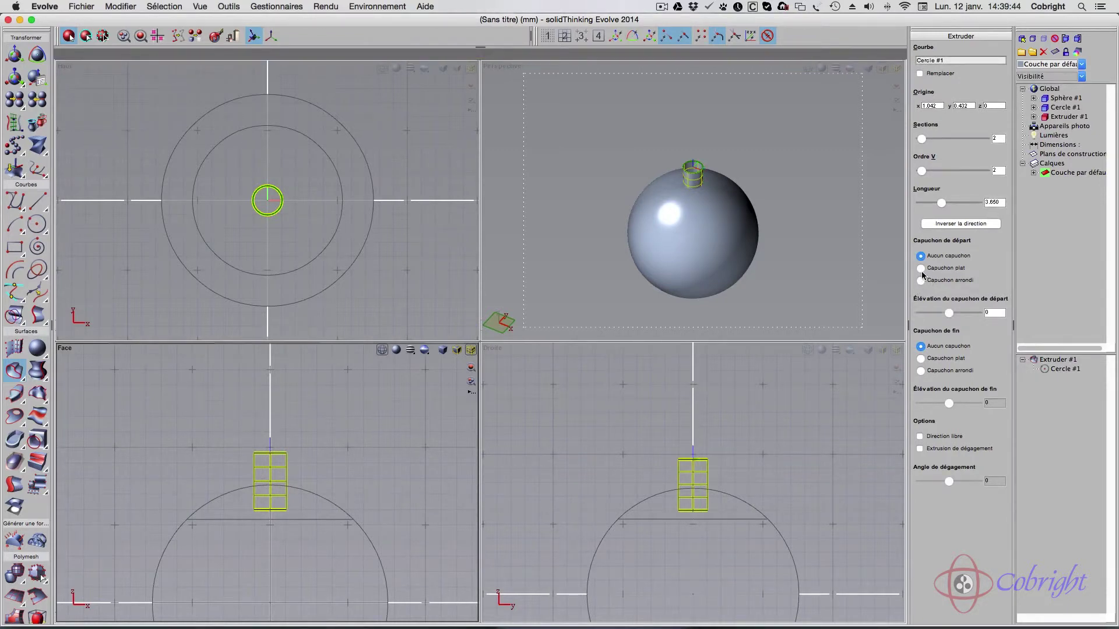
{"action": "left_click", "coordinate": [922, 359]}
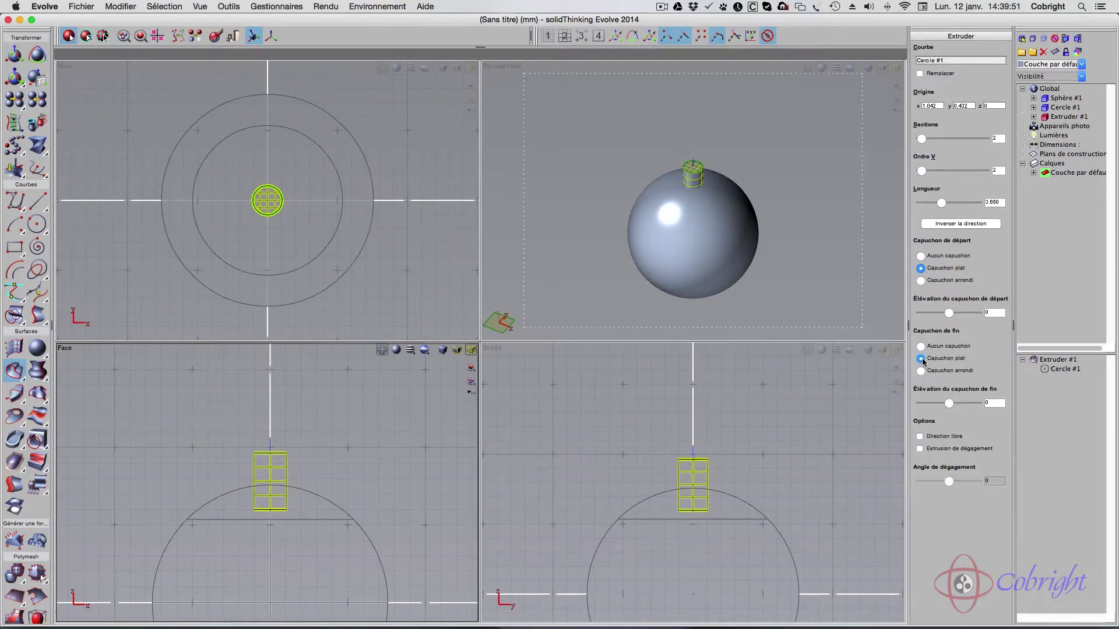
{"action": "left_click", "coordinate": [811, 312]}
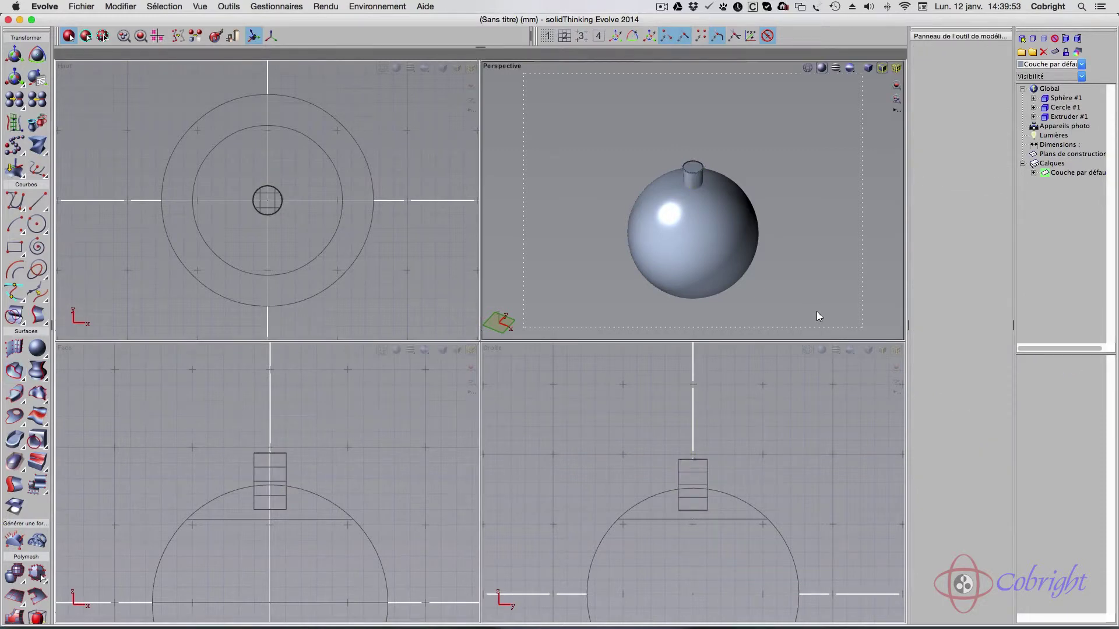
Enlarge the extrusion's source circle to a radius of about 1.54 mm in the Haut view
{"action": "left_click", "coordinate": [279, 214]}
{"action": "left_click", "coordinate": [279, 214]}
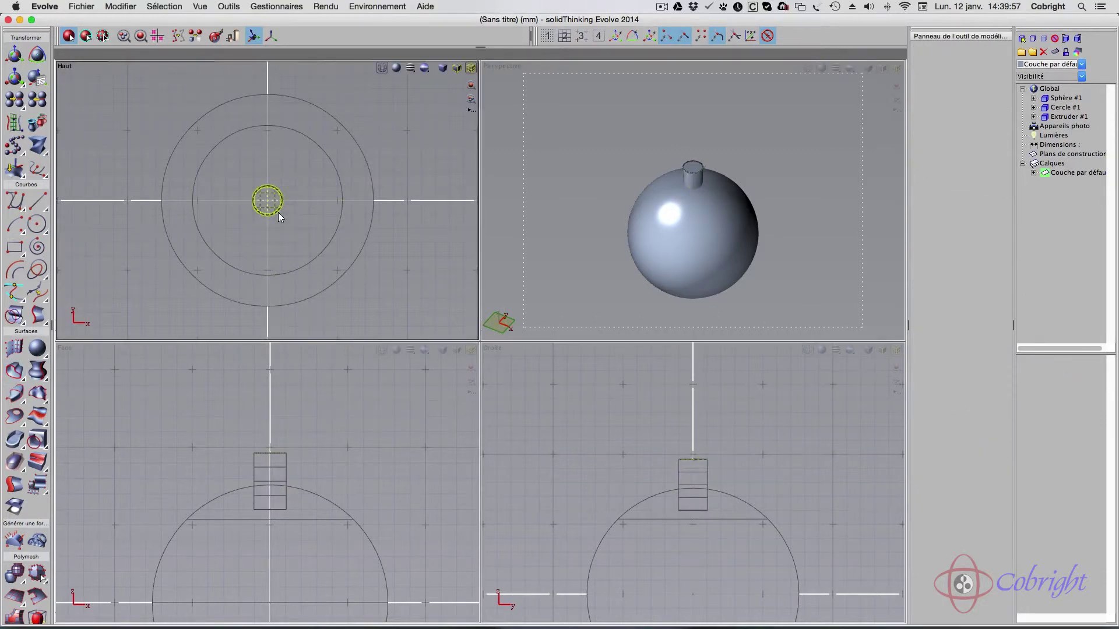
{"action": "left_click", "coordinate": [86, 35]}
{"action": "left_click_drag", "start_coordinate": [252, 202], "coordinate": [246, 204]}
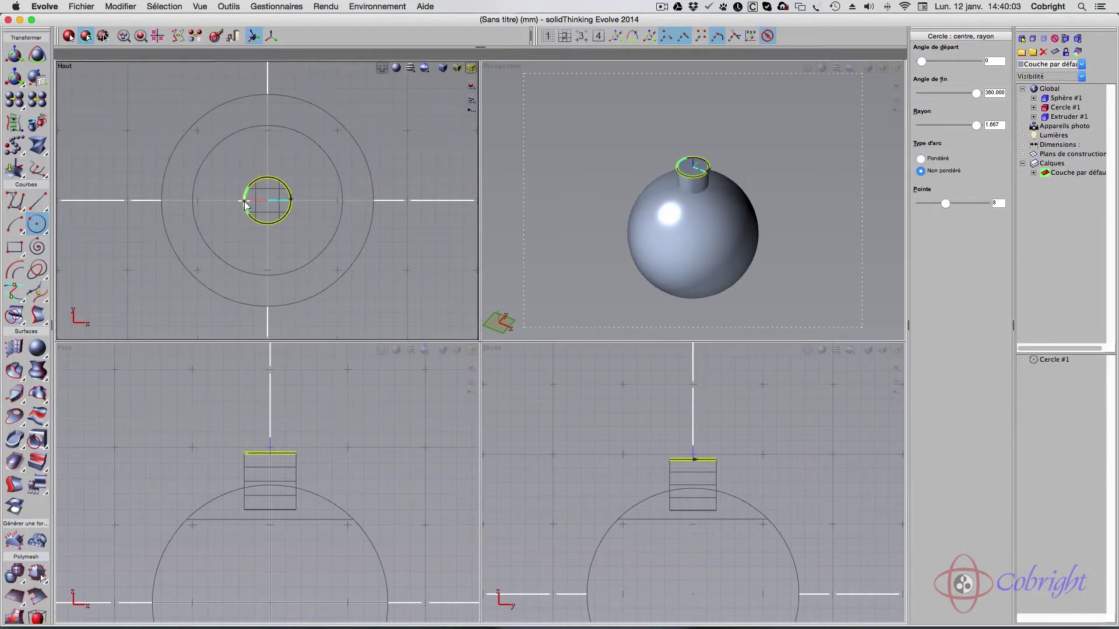
{"action": "left_click_drag", "start_coordinate": [244, 201], "coordinate": [245, 201]}
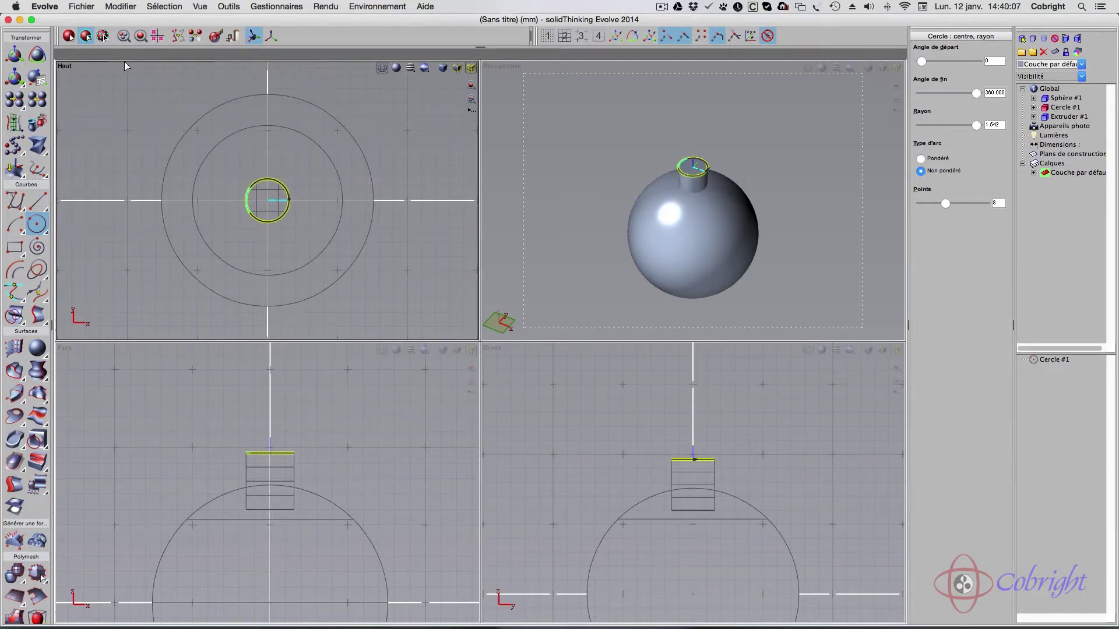
Move the extruded cylinder up about 0.675 mm along its Z axis in the Face view
{"action": "left_click", "coordinate": [103, 146]}
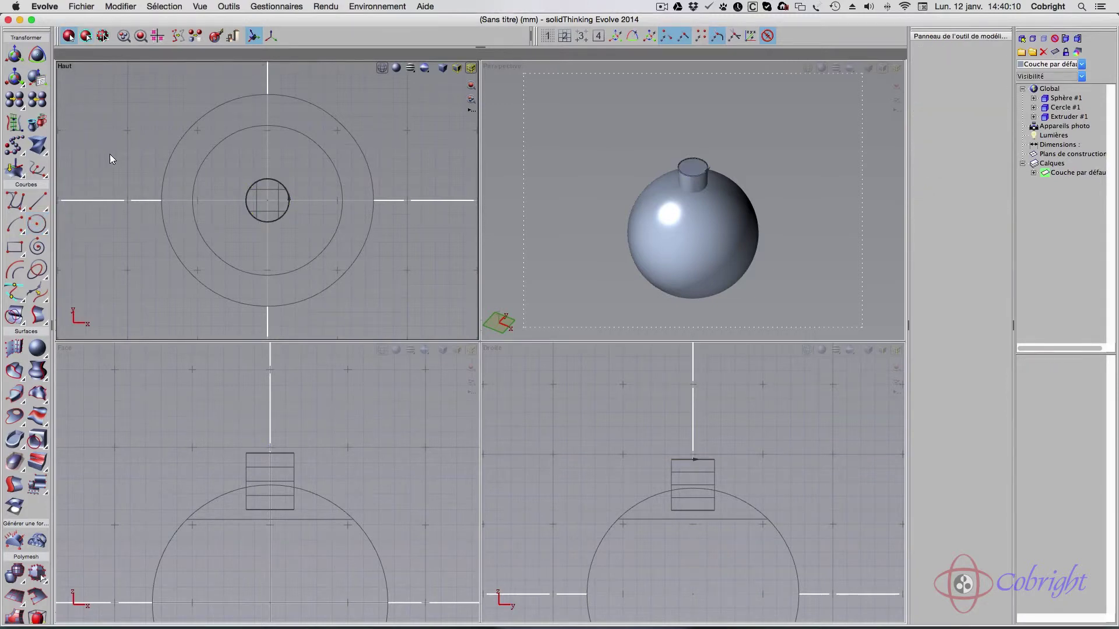
{"action": "left_click", "coordinate": [274, 456]}
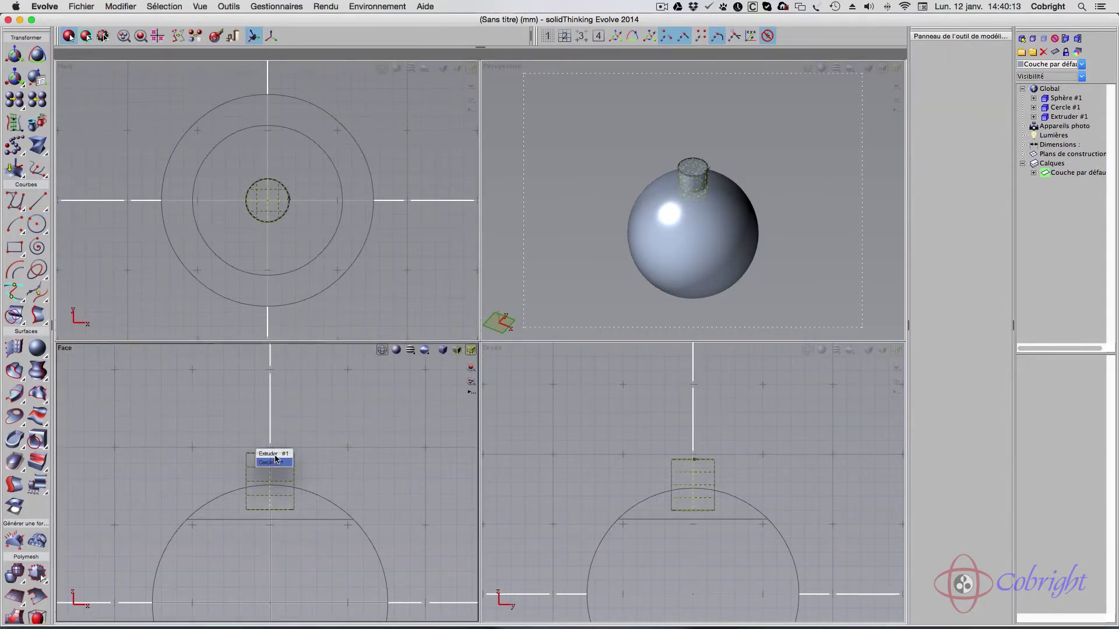
{"action": "left_click", "coordinate": [277, 453]}
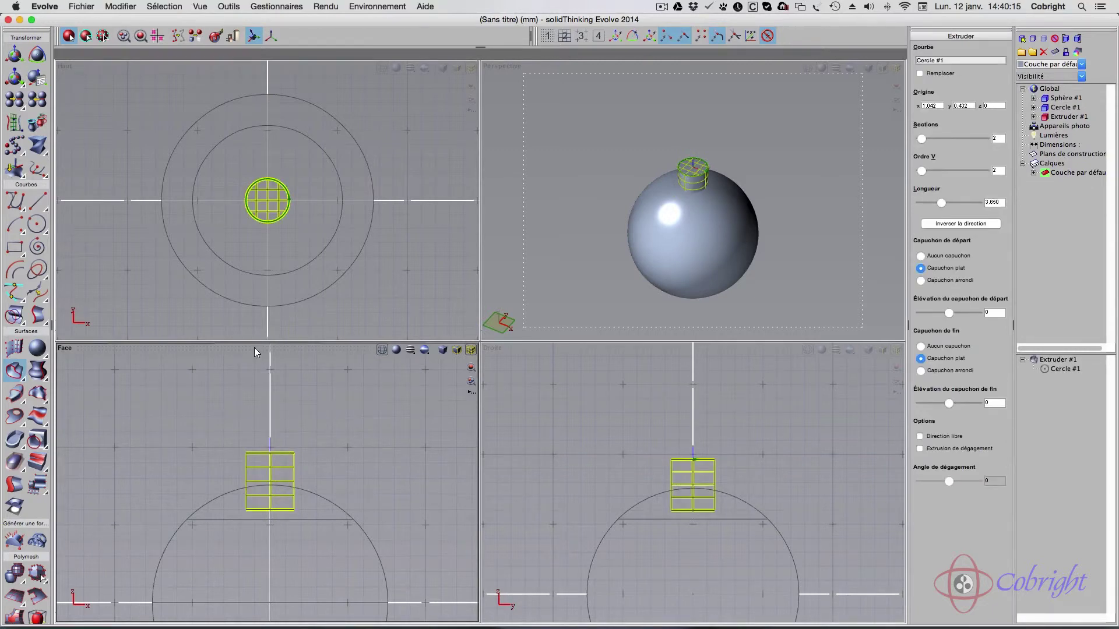
{"action": "key", "text": "t"}
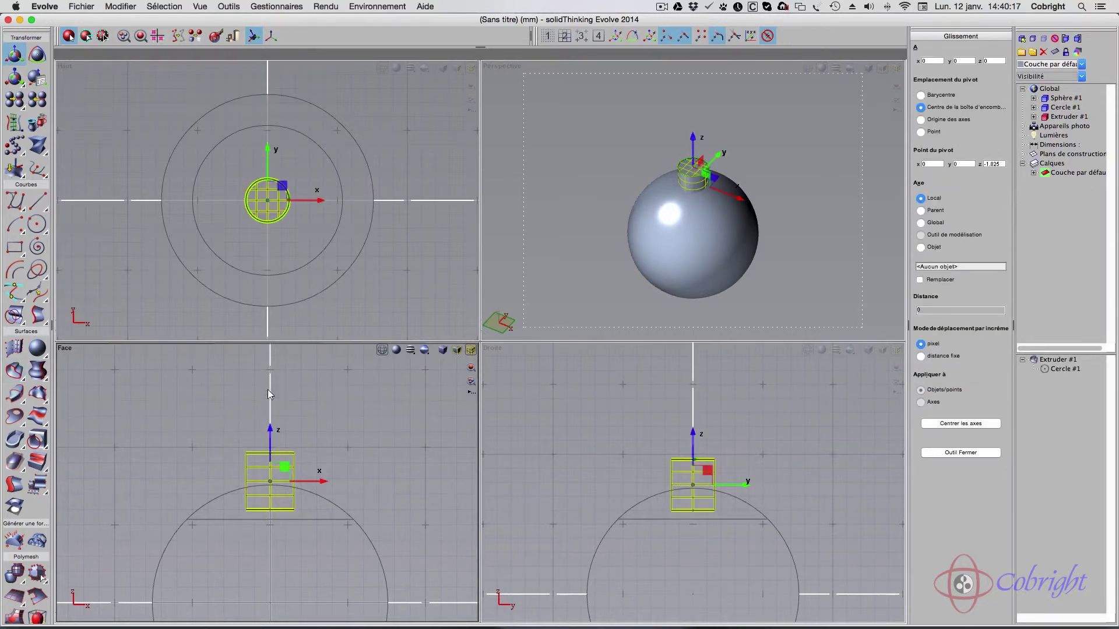
{"action": "left_click_drag", "start_coordinate": [270, 424], "coordinate": [270, 415]}
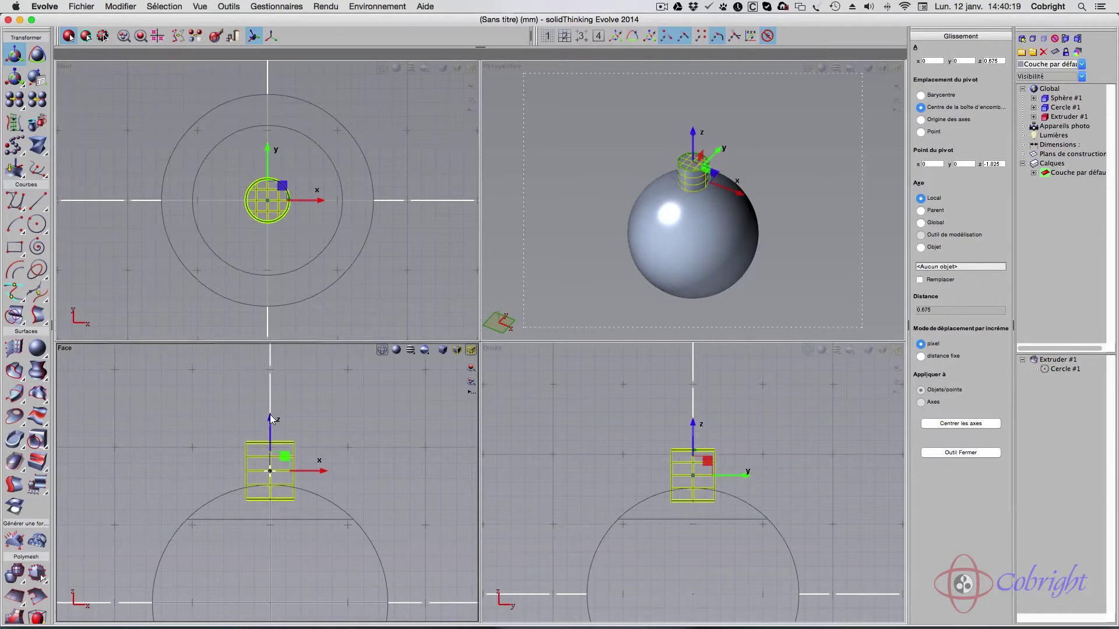
{"action": "left_click", "coordinate": [370, 427]}
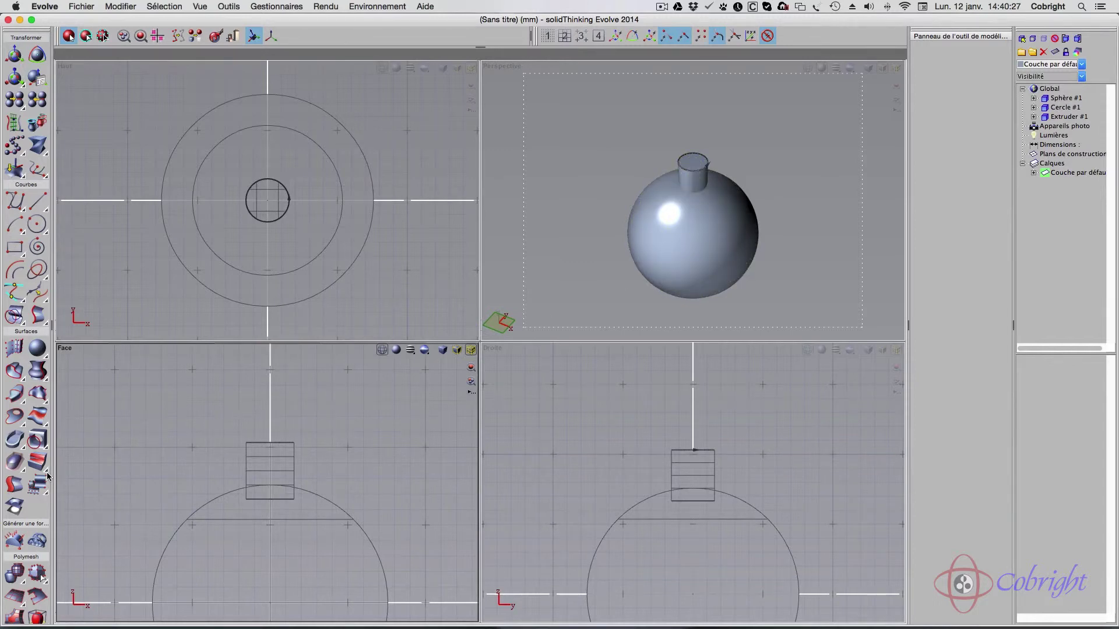
Combine the sphere and the extruded cylinder into one solid with a Boolean union
{"action": "left_click", "coordinate": [18, 466]}
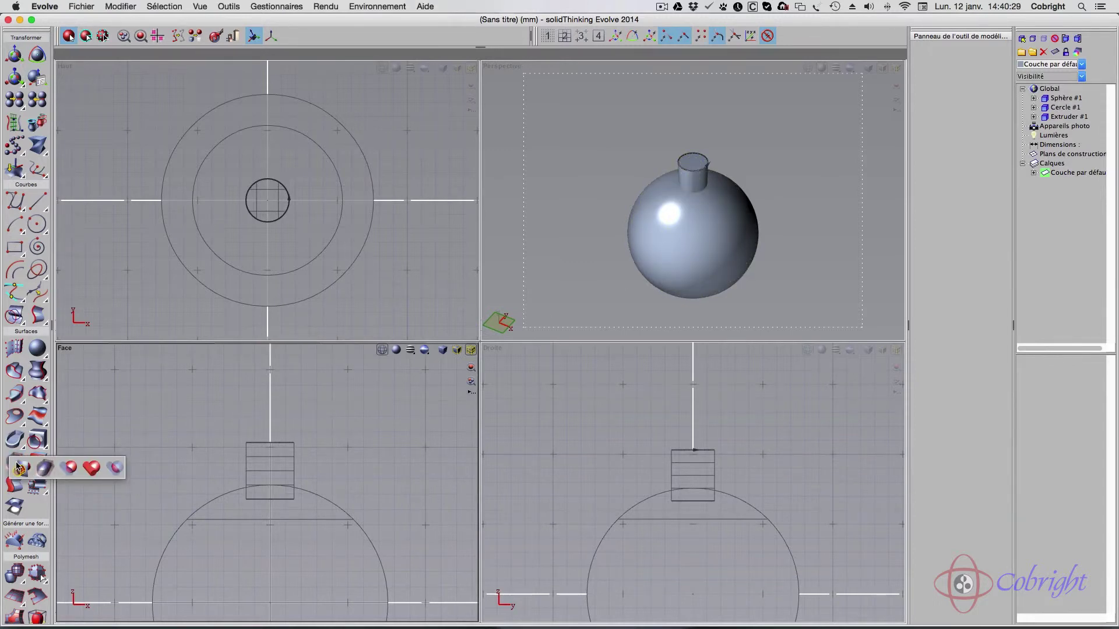
{"action": "left_click", "coordinate": [91, 467]}
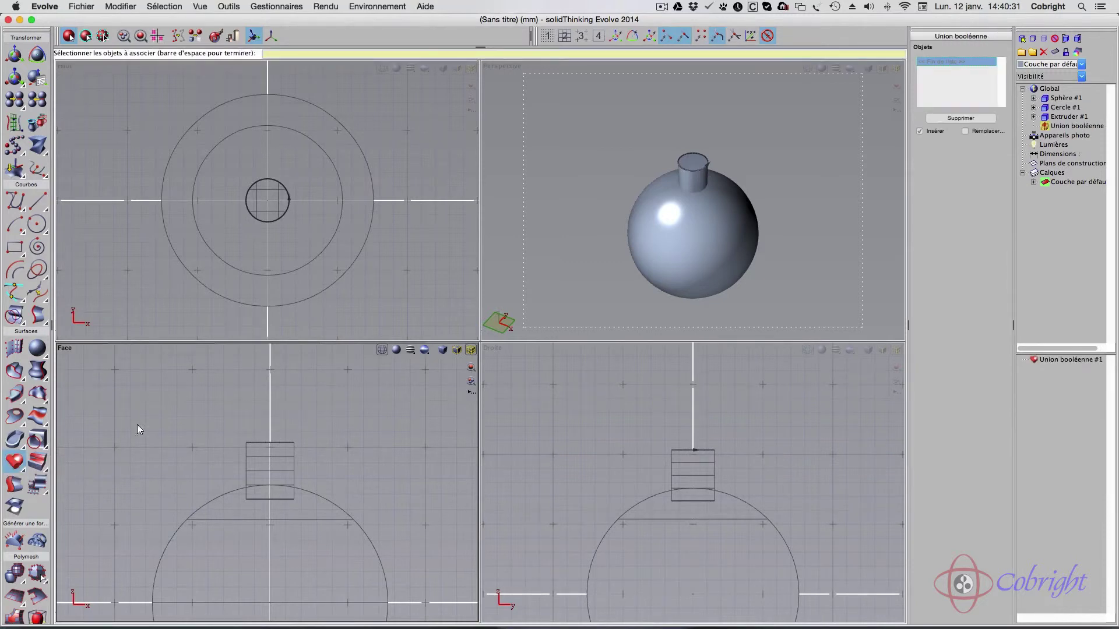
{"action": "left_click", "coordinate": [662, 248]}
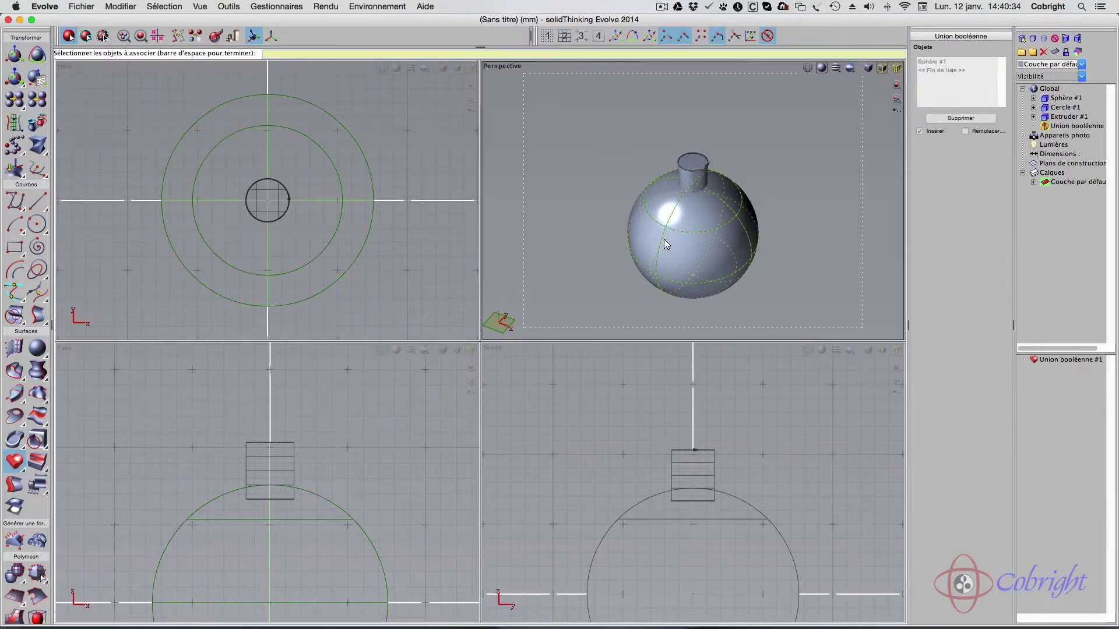
{"action": "left_click", "coordinate": [694, 169]}
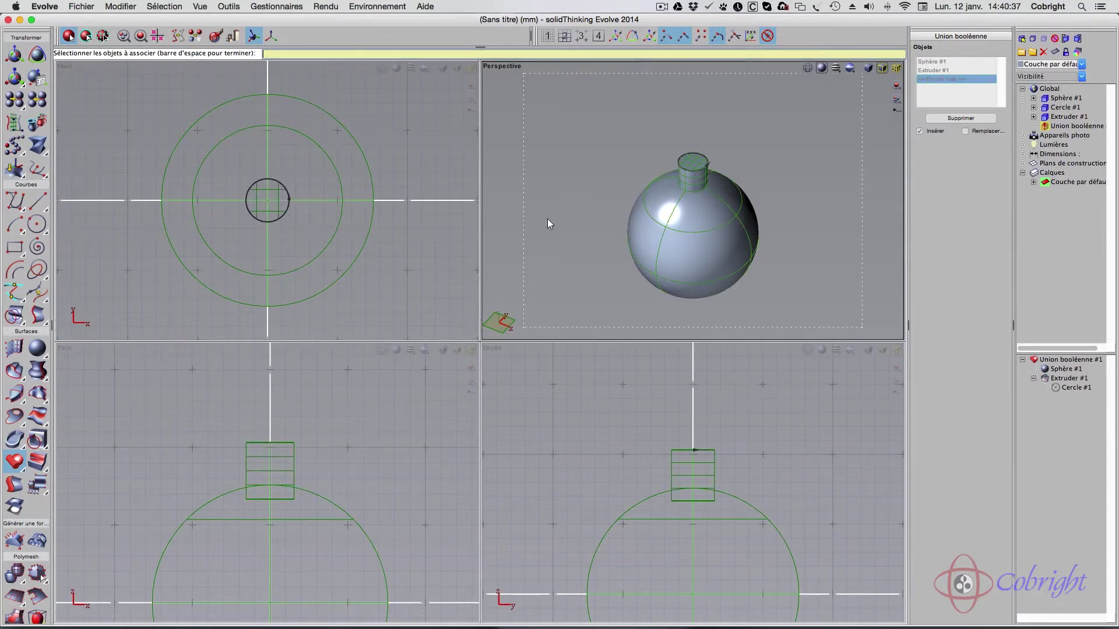
{"action": "key", "text": "space"}
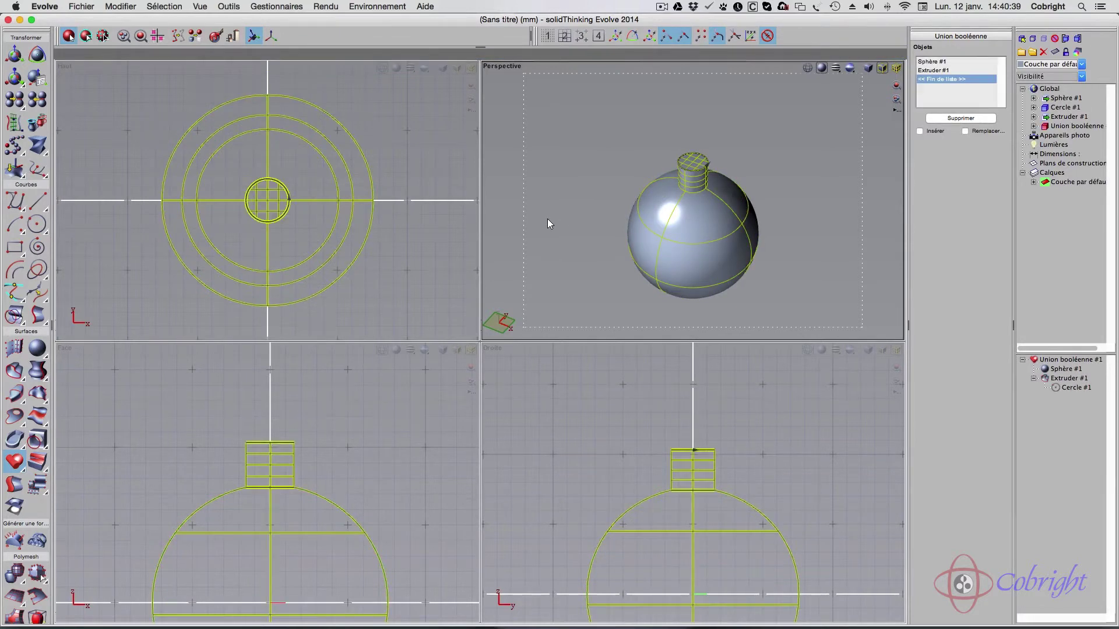
Round the edge where the cylindrical neck meets the sphere with a 1 mm radius
{"action": "left_click", "coordinate": [36, 462]}
{"action": "left_click", "coordinate": [739, 213]}
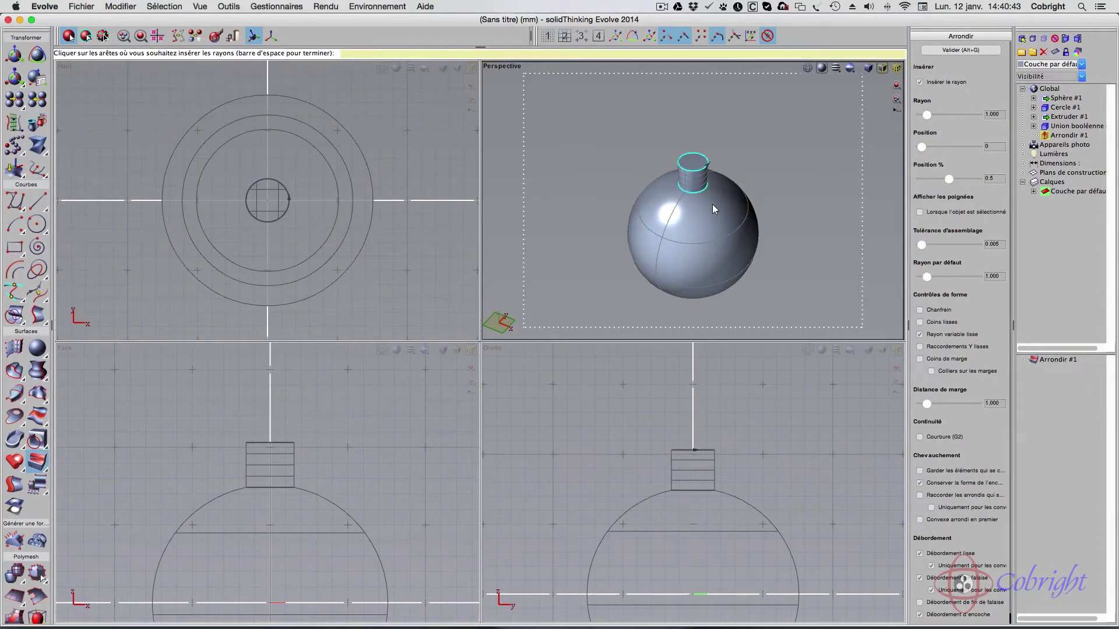
{"action": "left_click", "coordinate": [700, 191]}
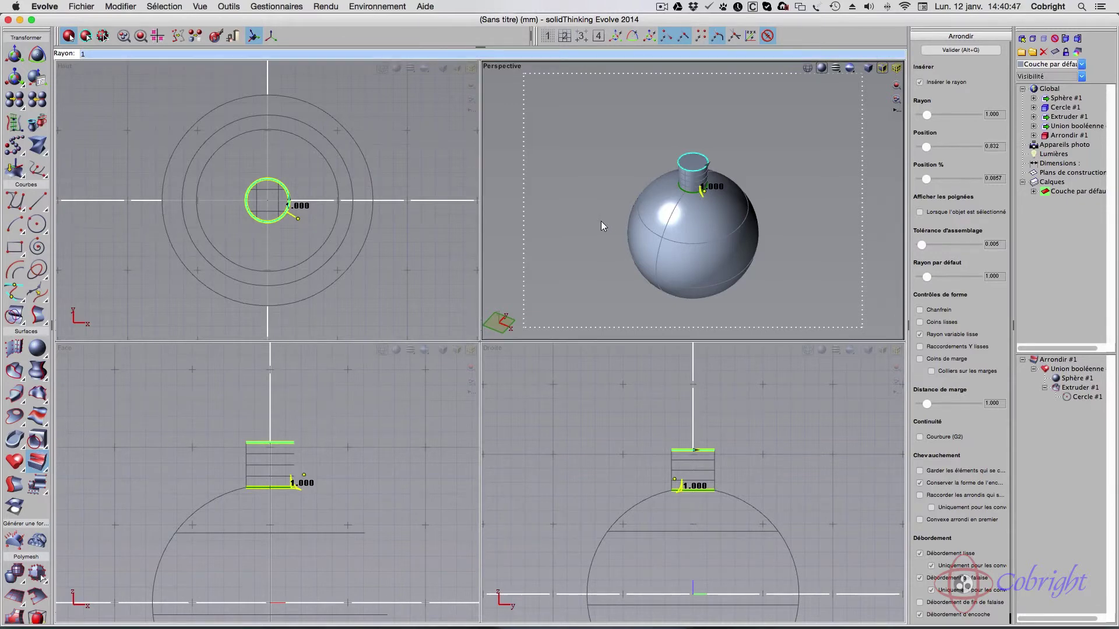
{"action": "key", "text": "Return"}
{"action": "key", "text": "Return"}
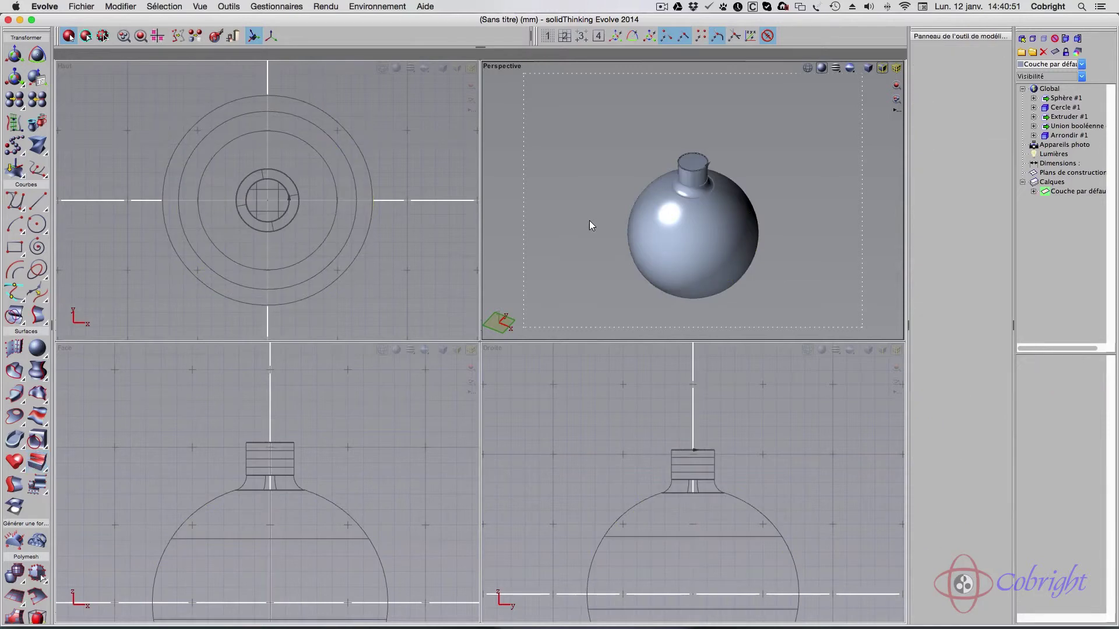
Shell the rounded solid with a 0.2 mm global thickness, opening the flat top face of the neck
{"action": "double_click", "coordinate": [635, 67]}
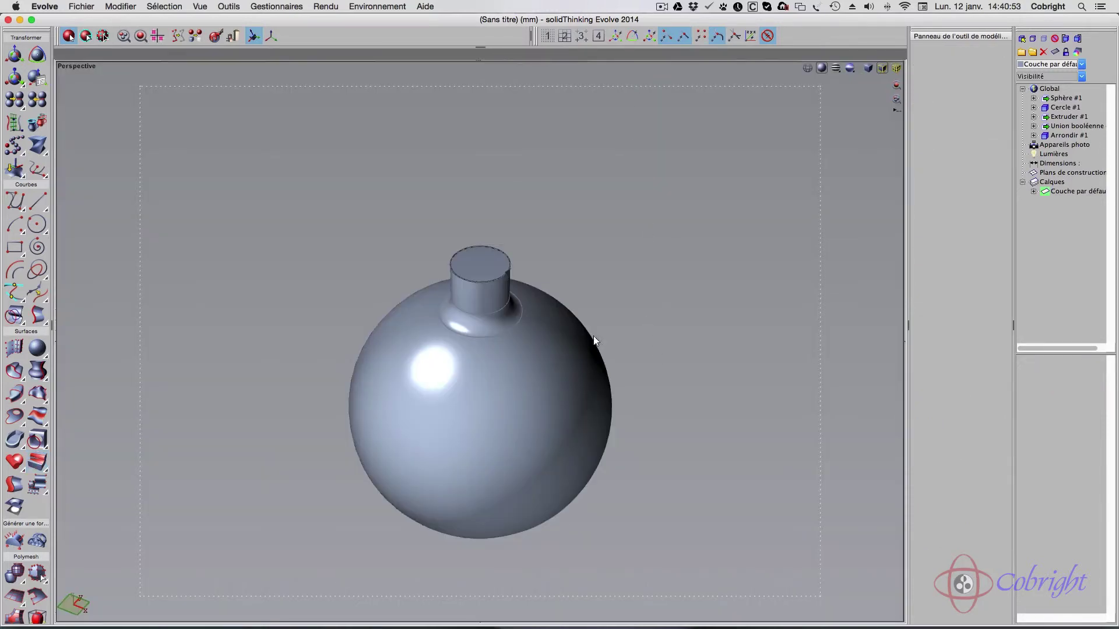
{"action": "middle_click_drag", "start_coordinate": [593, 336], "coordinate": [557, 357]}
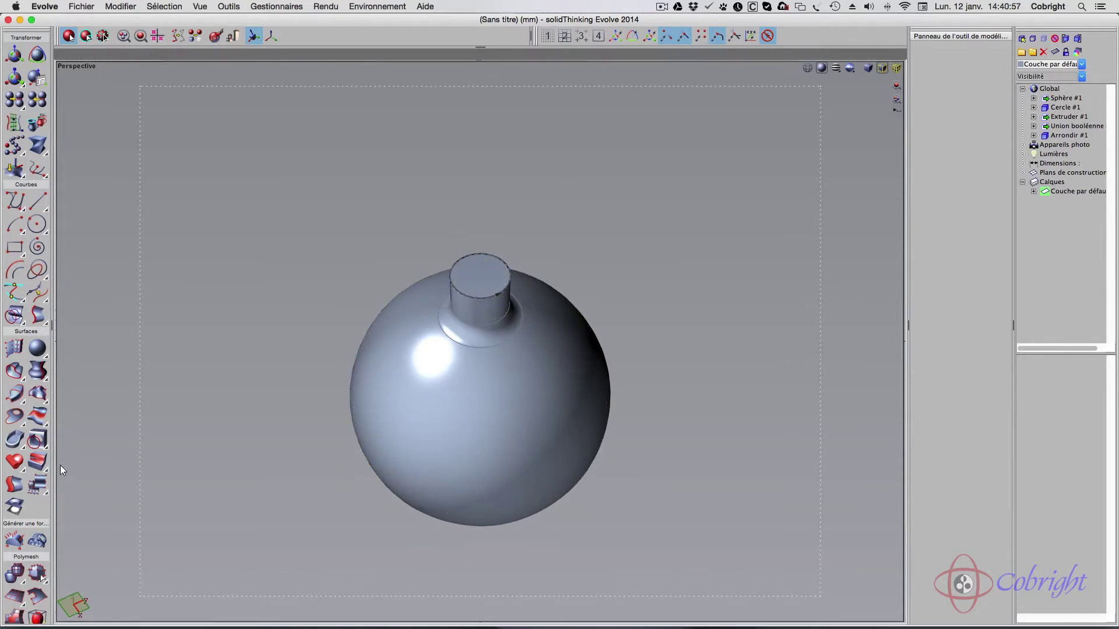
{"action": "left_click", "coordinate": [14, 438]}
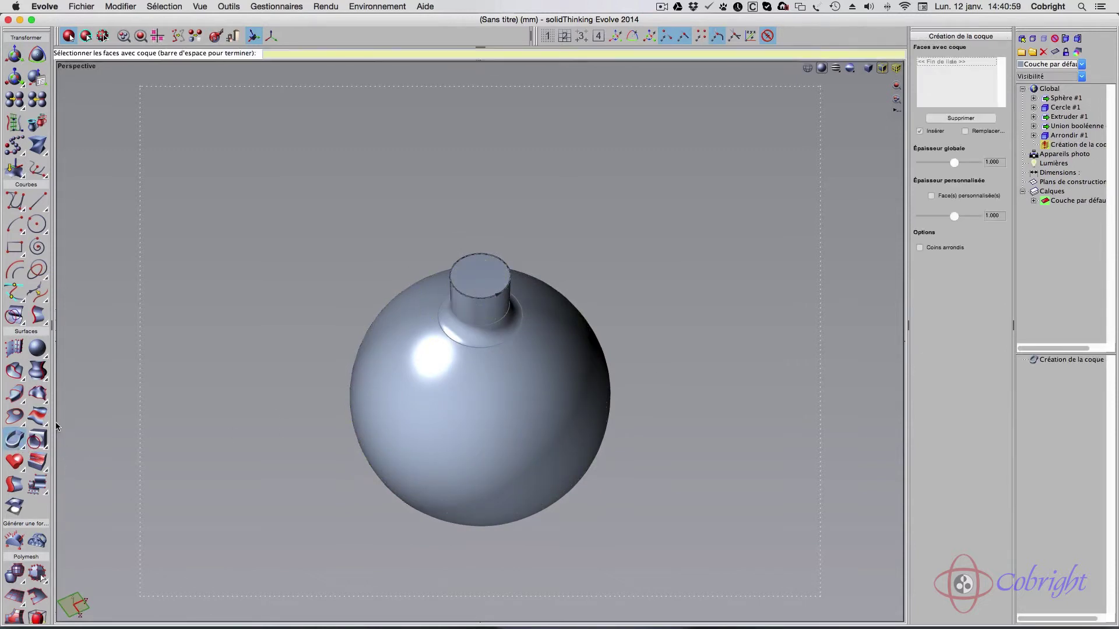
{"action": "left_click", "coordinate": [499, 272]}
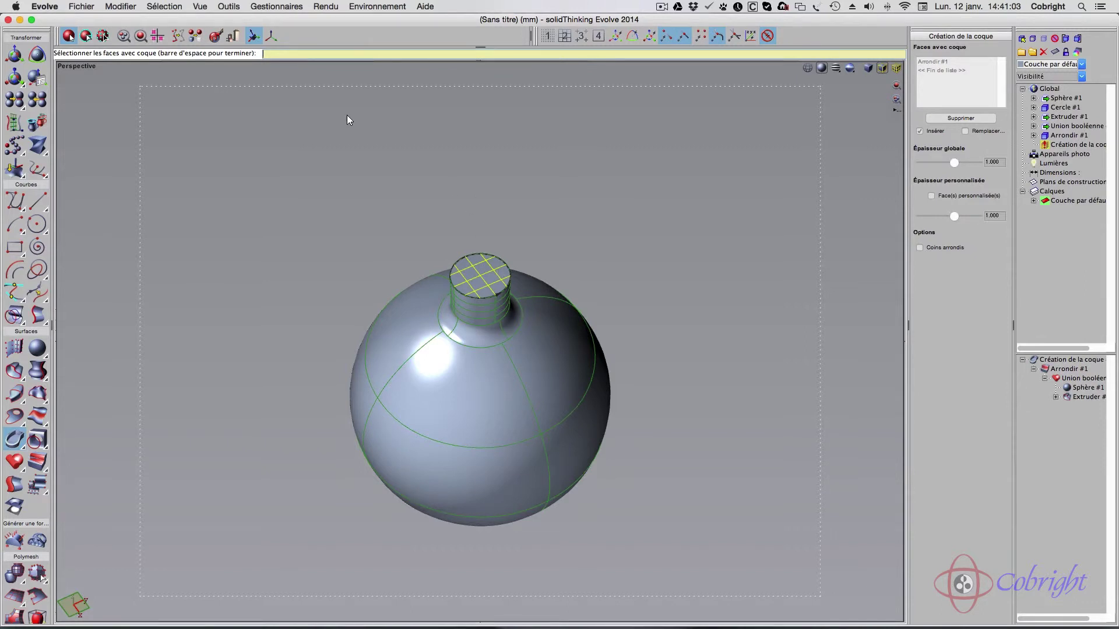
{"action": "key", "text": "space"}
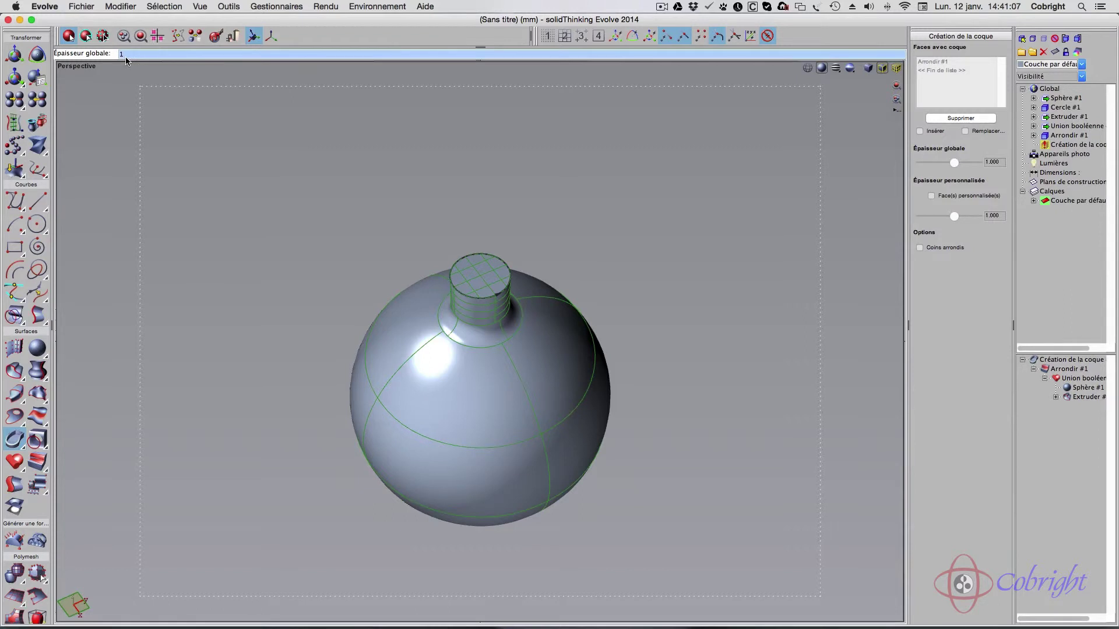
{"action": "type", "text": "0.2"}
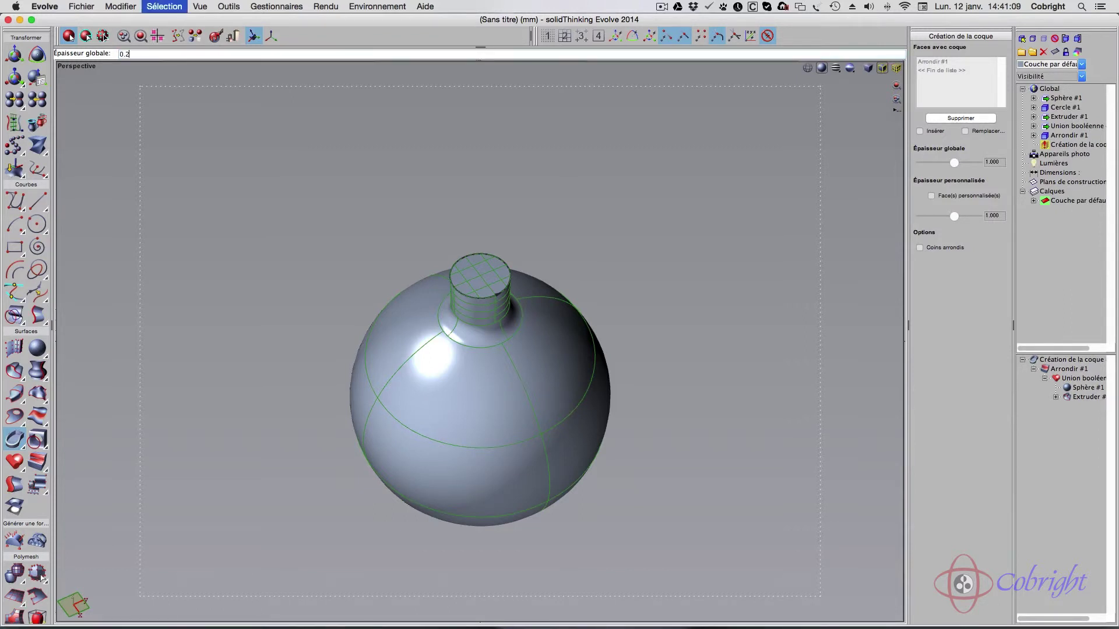
{"action": "key", "text": "Return"}
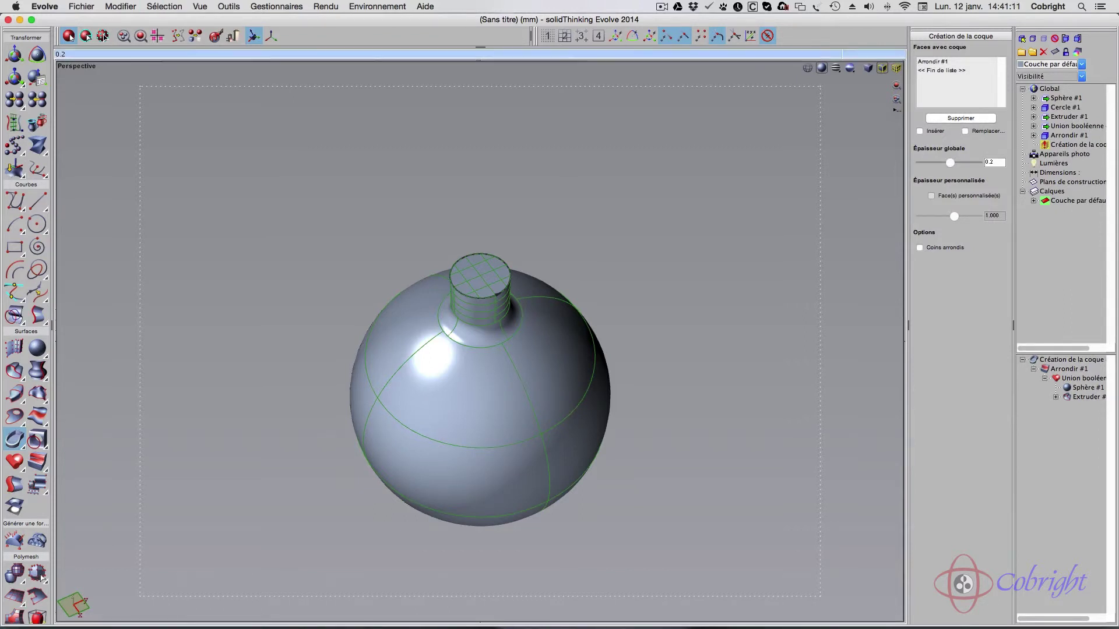
{"action": "left_click", "coordinate": [591, 227]}
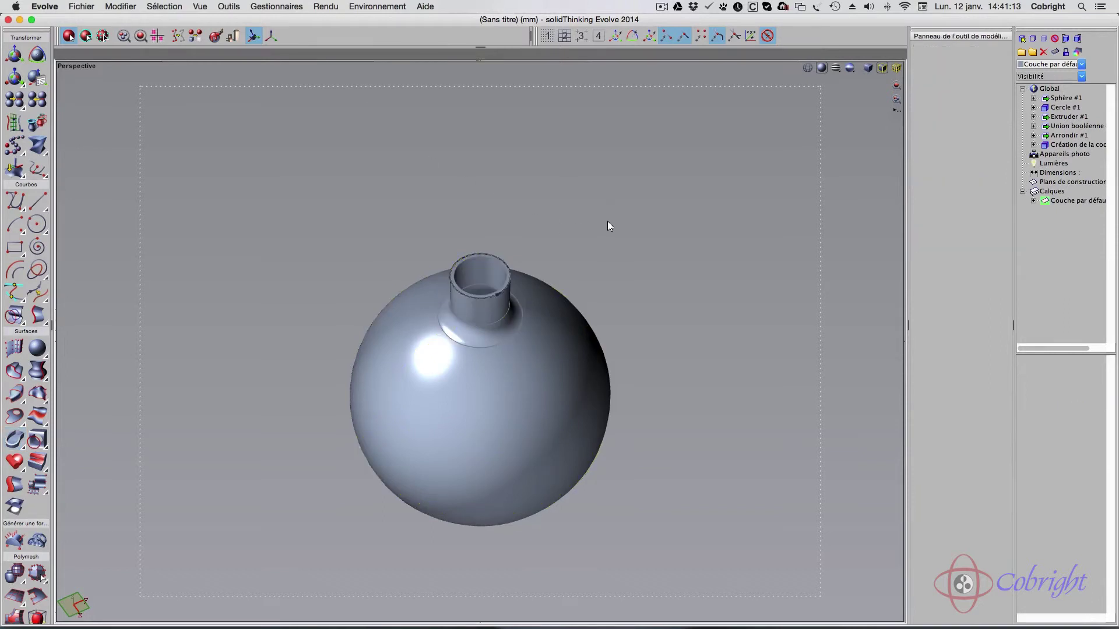
Examine the shelled vessel's open neck, rounded junction and overall shape from several angles and distances
{"action": "middle_click_drag", "start_coordinate": [607, 224], "coordinate": [608, 195]}
{"action": "mouse_move", "coordinate": [623, 392]}
{"action": "middle_mouse_down"}
{"action": "mouse_move", "coordinate": [622, 344]}
{"action": "mouse_move", "coordinate": [623, 391]}
{"action": "middle_mouse_up"}
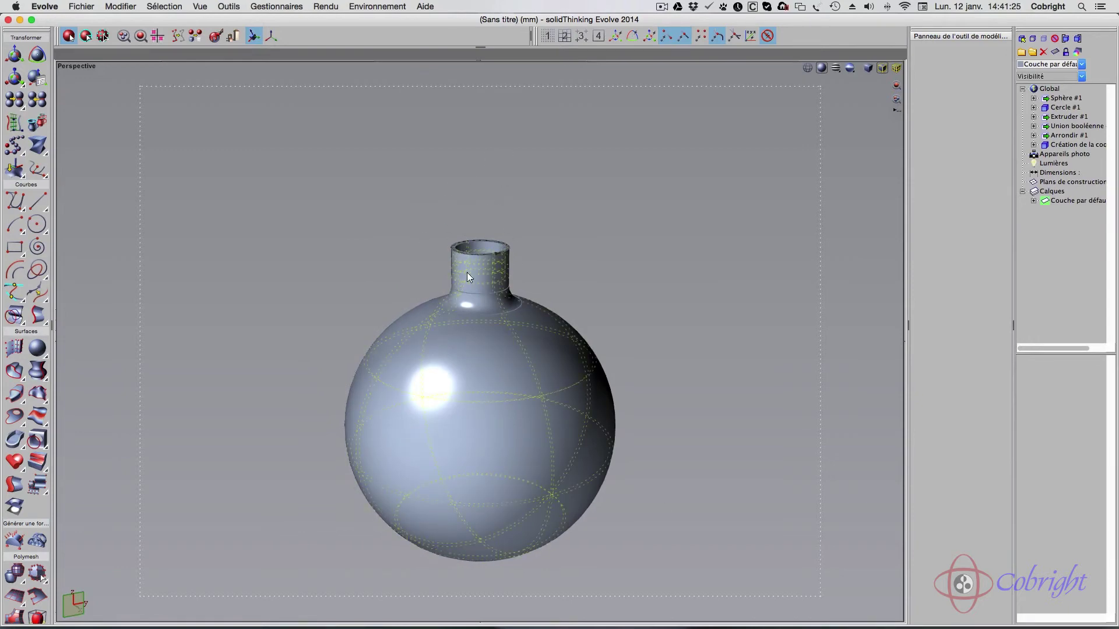
{"action": "mouse_move", "coordinate": [661, 352]}
{"action": "middle_mouse_down"}
{"action": "mouse_move", "coordinate": [661, 309]}
{"action": "mouse_move", "coordinate": [661, 391]}
{"action": "mouse_move", "coordinate": [661, 343]}
{"action": "middle_mouse_up"}
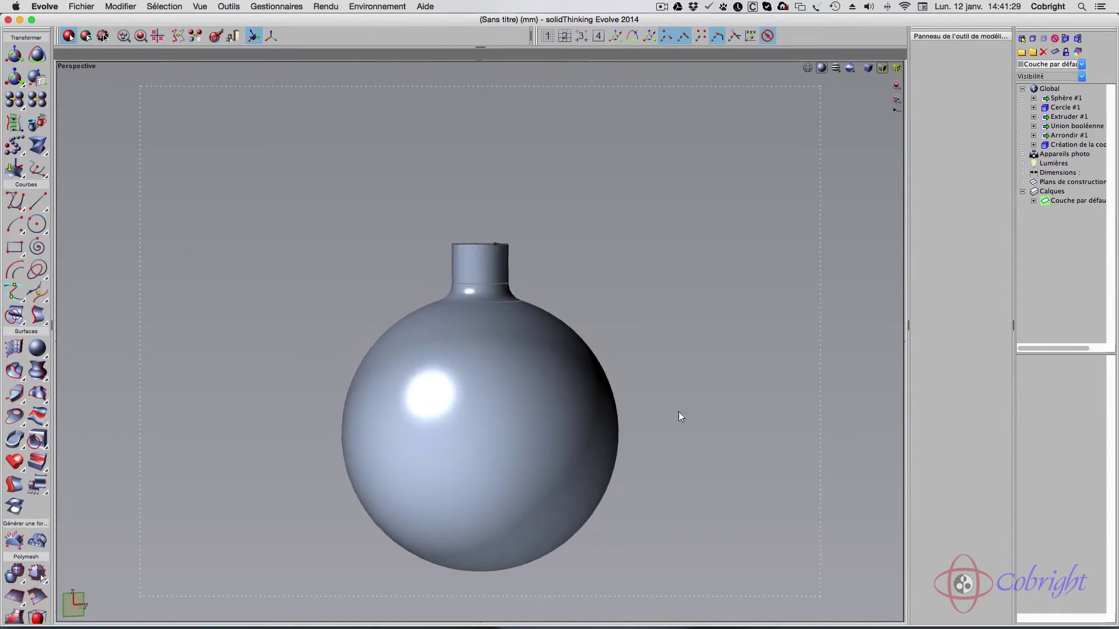
{"action": "scroll", "coordinate": [702, 584], "scroll_direction": "down", "scroll_amount": 7}
{"action": "scroll", "coordinate": [702, 584], "scroll_direction": "up", "scroll_amount": 10}
{"action": "scroll", "coordinate": [702, 584], "scroll_direction": "down", "scroll_amount": 2}
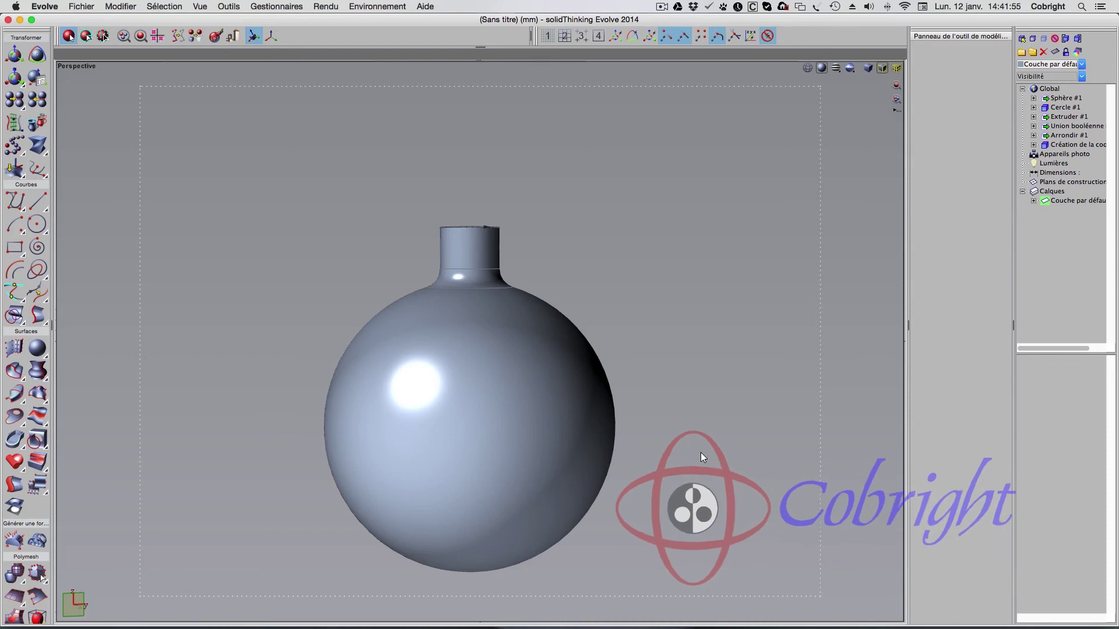
{"action": "mouse_move", "coordinate": [713, 453]}
{"action": "middle_mouse_down"}
{"action": "mouse_move", "coordinate": [736, 527]}
{"action": "mouse_move", "coordinate": [731, 568]}
{"action": "mouse_move", "coordinate": [718, 402]}
{"action": "mouse_move", "coordinate": [713, 454]}
{"action": "middle_mouse_up"}
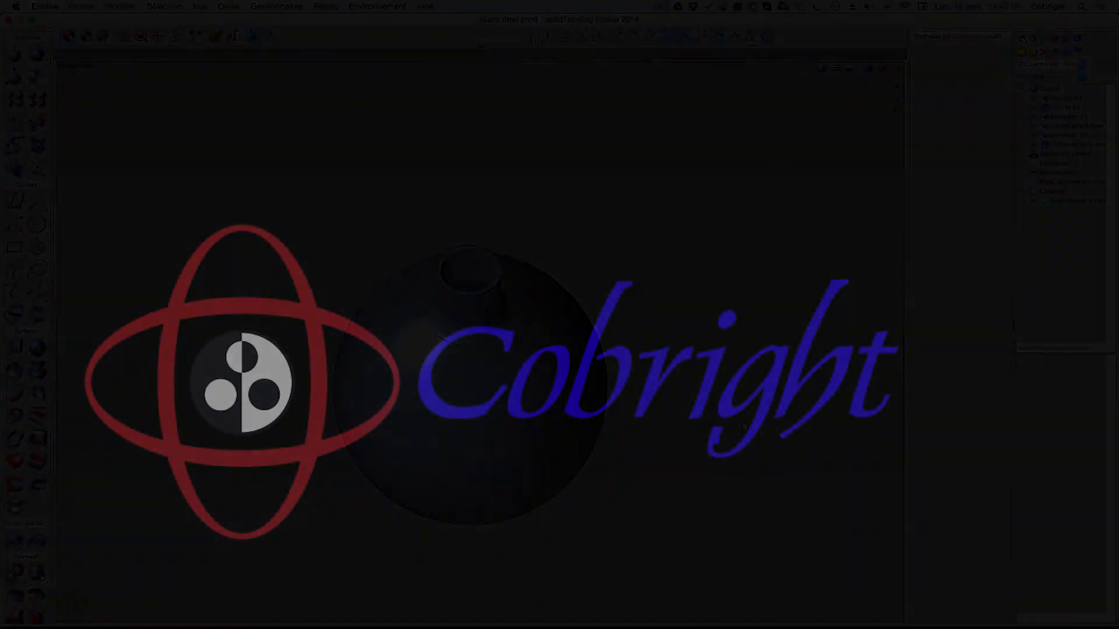